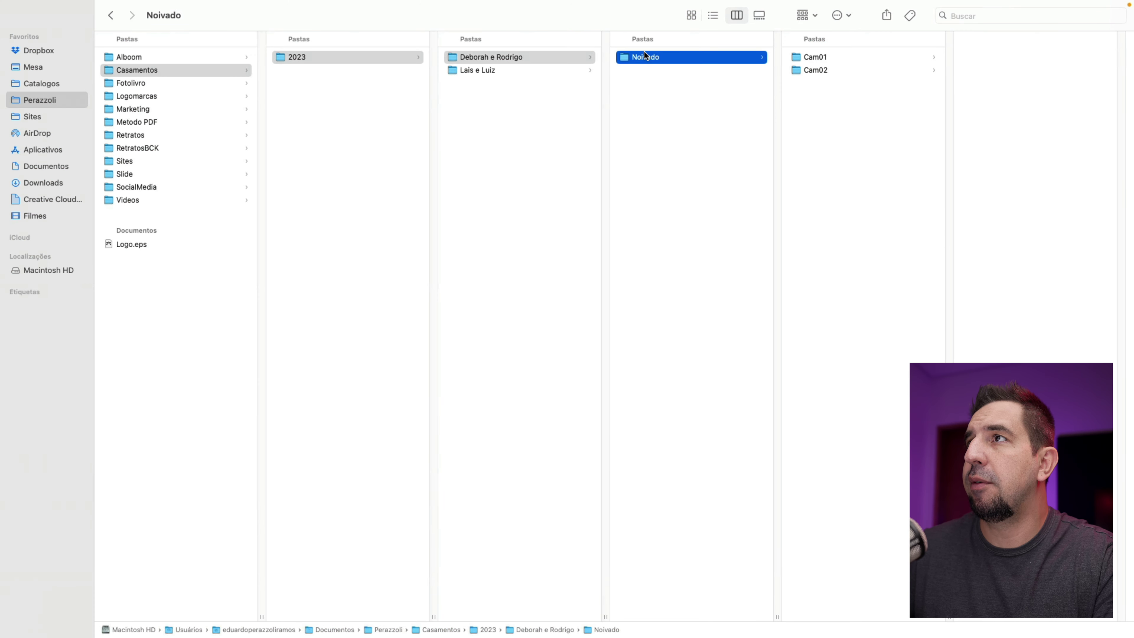
Look through the Cam01 and Cam02 ARW photos, then confirm via Get Info that Noivado holds 23,3 GB in 841 items
click(824, 55)
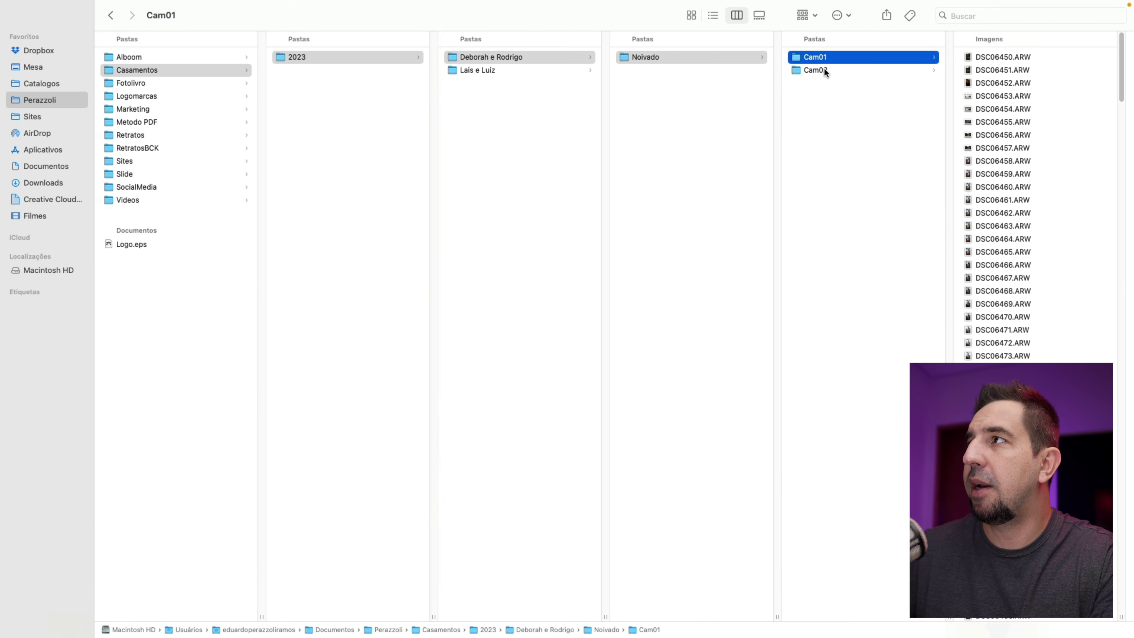
click(824, 69)
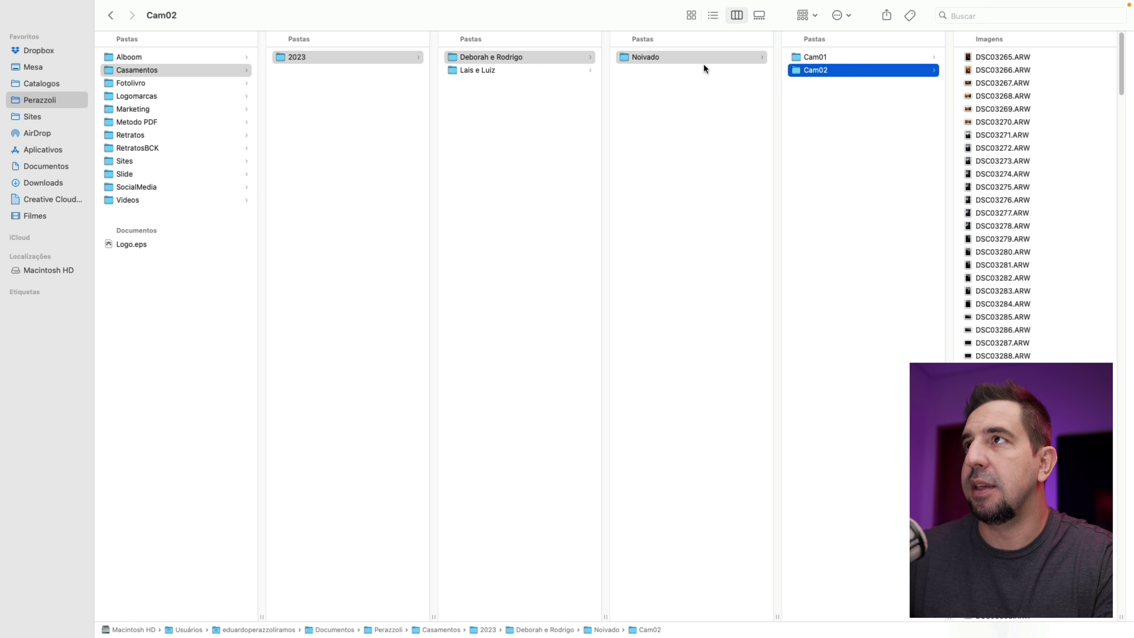
click(648, 71)
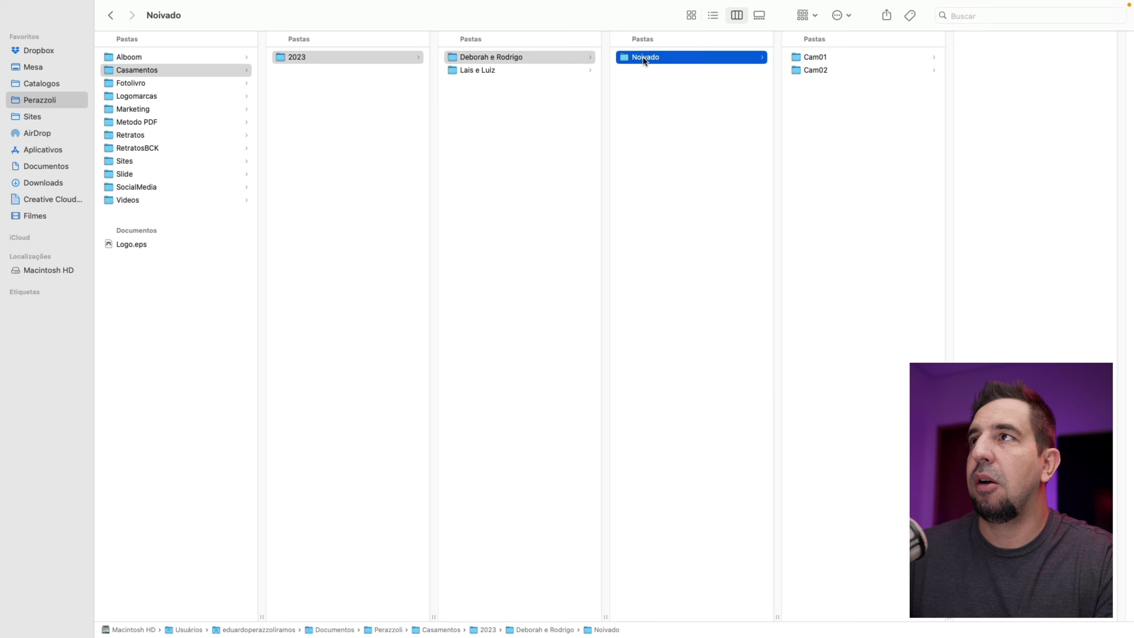
right_click(644, 60)
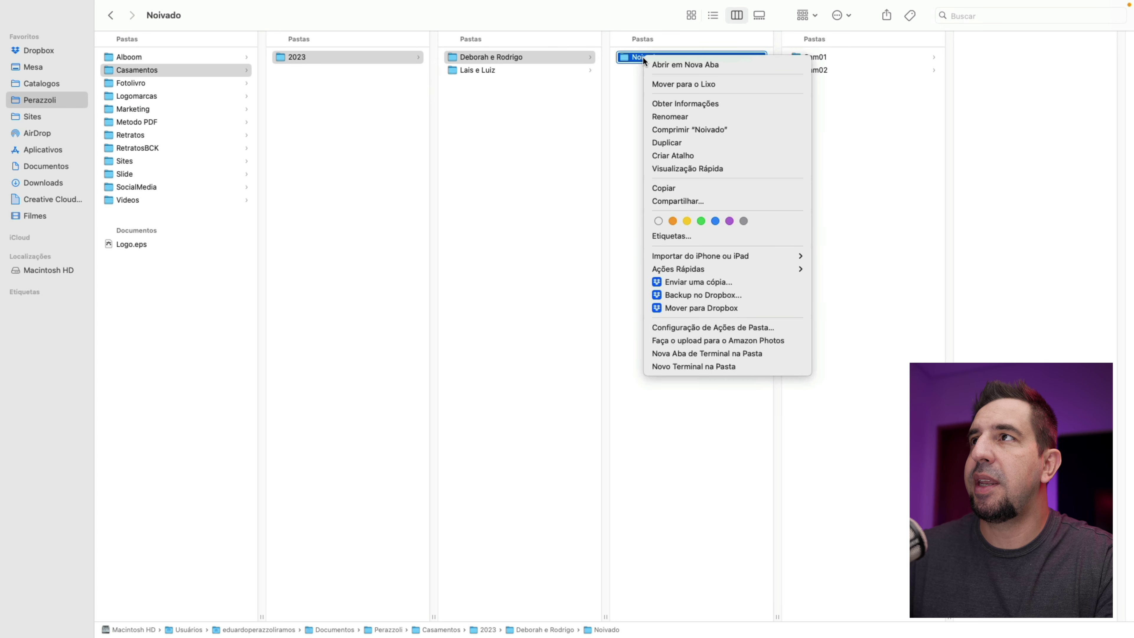
click(666, 104)
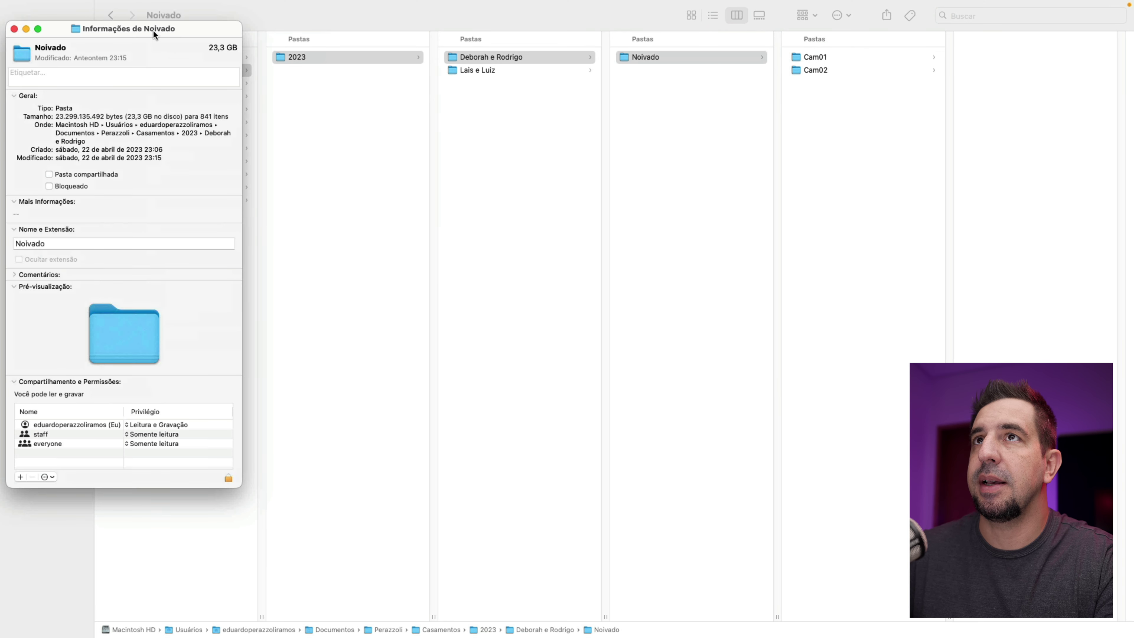
drag(154, 29, 425, 92)
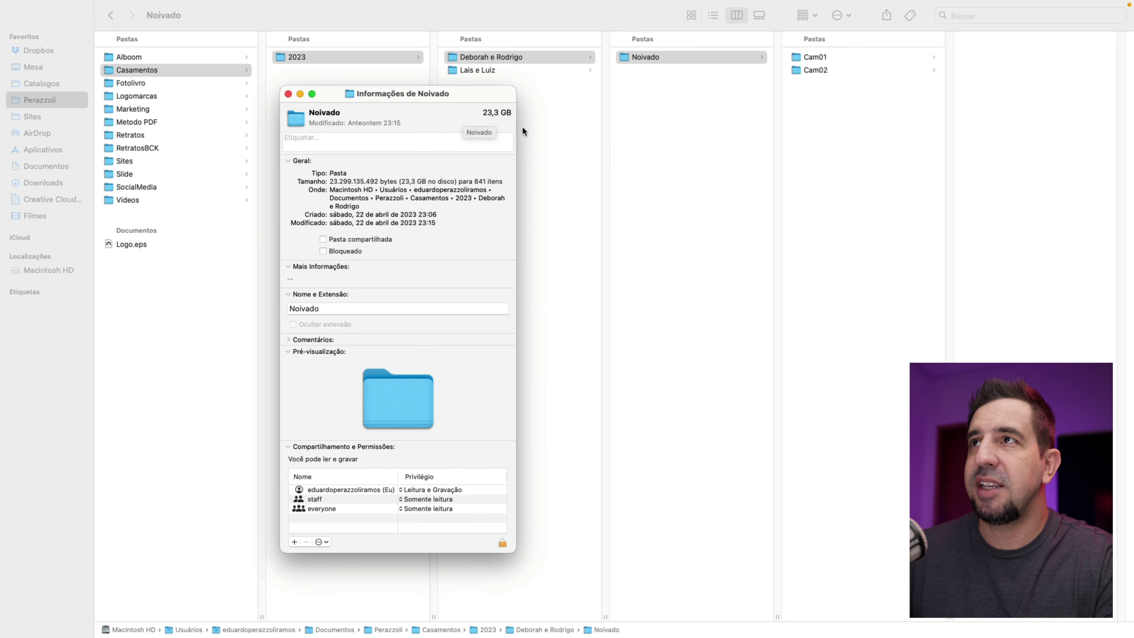
click(288, 94)
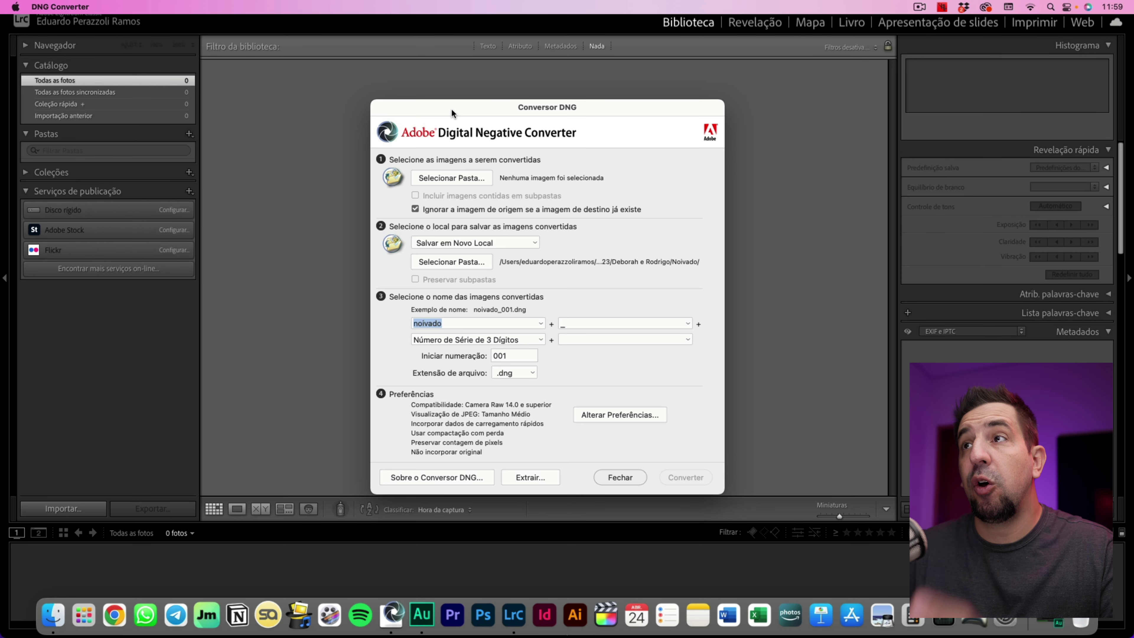
Set the conversion source to Perazzoli/Casamentos/2023/Deborah e Rodrigo/Noivado/Cam01
click(449, 179)
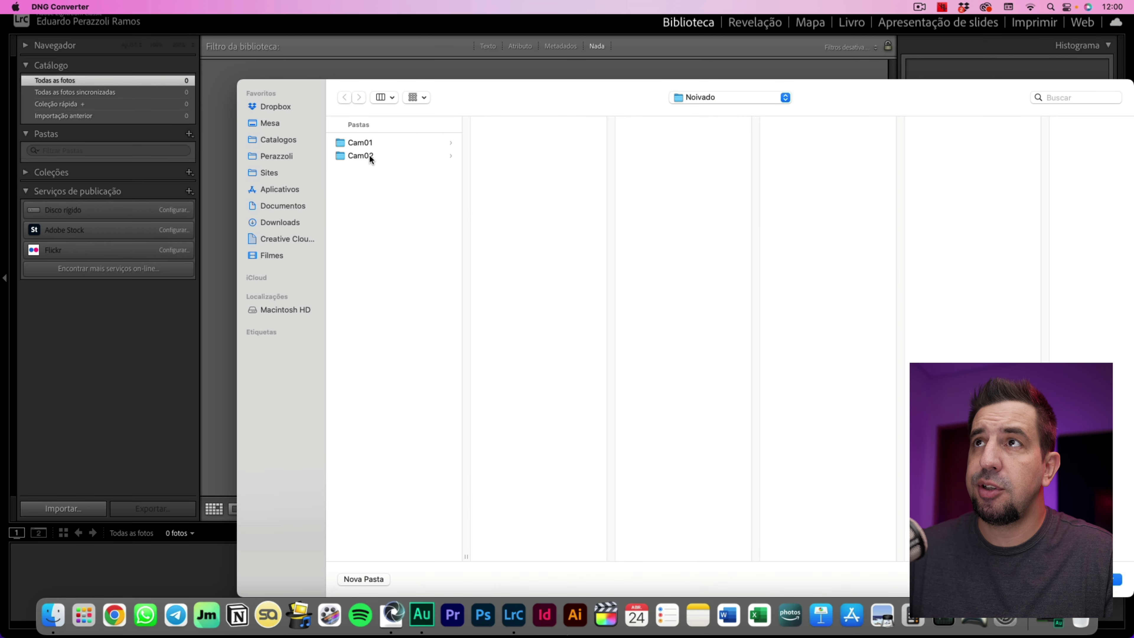
click(292, 152)
click(372, 155)
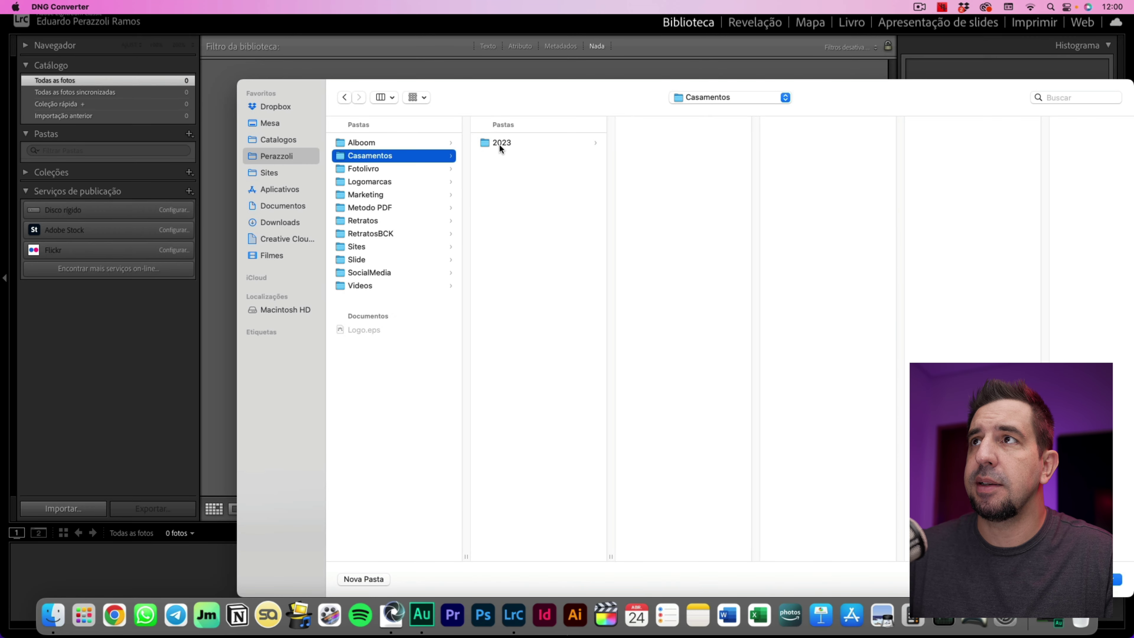
click(503, 142)
click(681, 142)
click(850, 143)
click(920, 143)
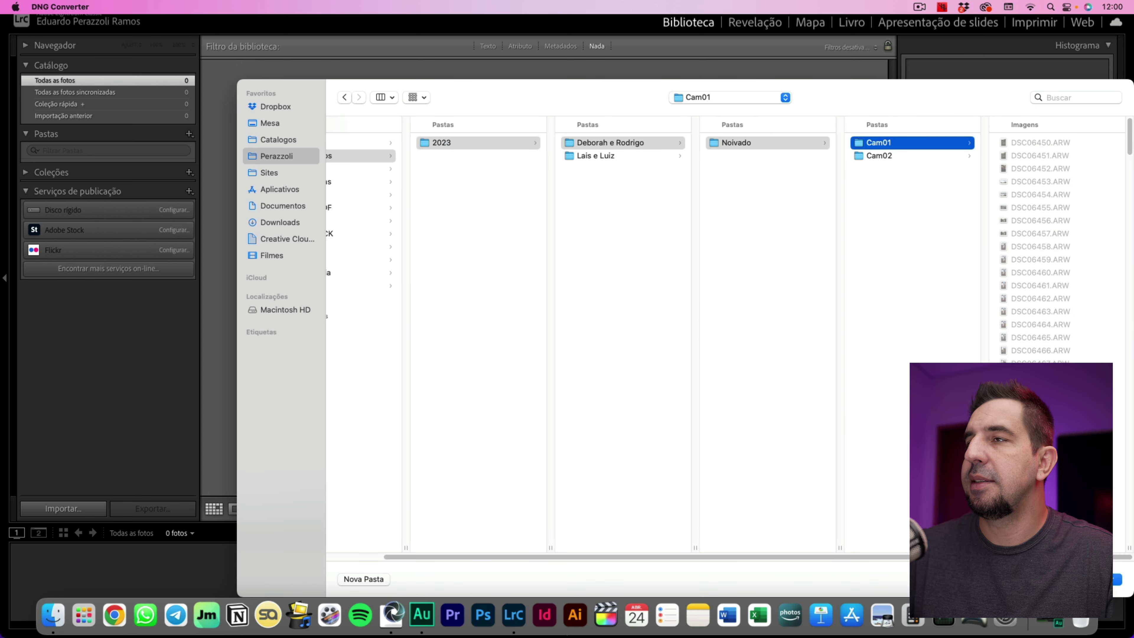
click(1103, 579)
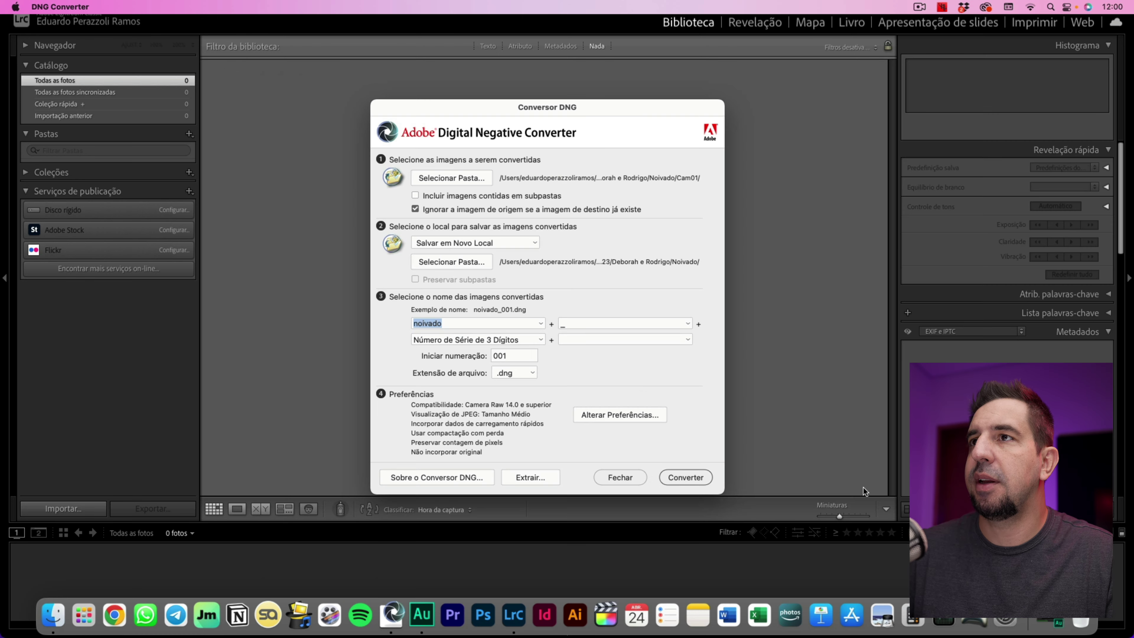
Keep Noivado as the destination folder and select the current file name prefix
click(446, 263)
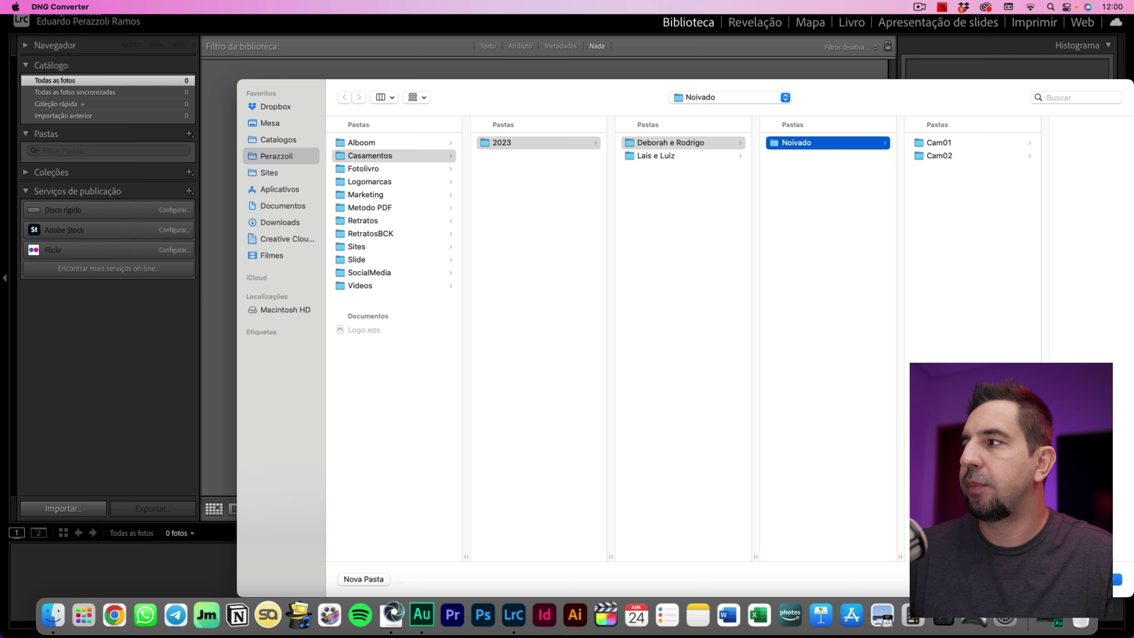
key(Return)
double_click(476, 323)
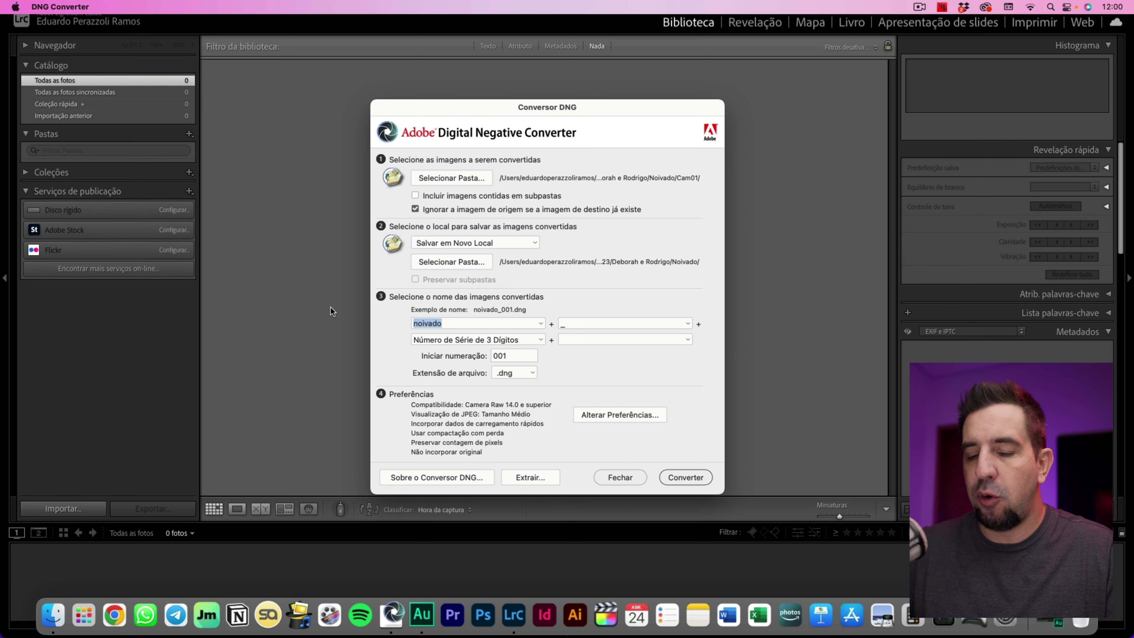
Rename the output prefix to camEdu, keep the default preferences, and start converting the 398 Cam01 files
text(cam01)
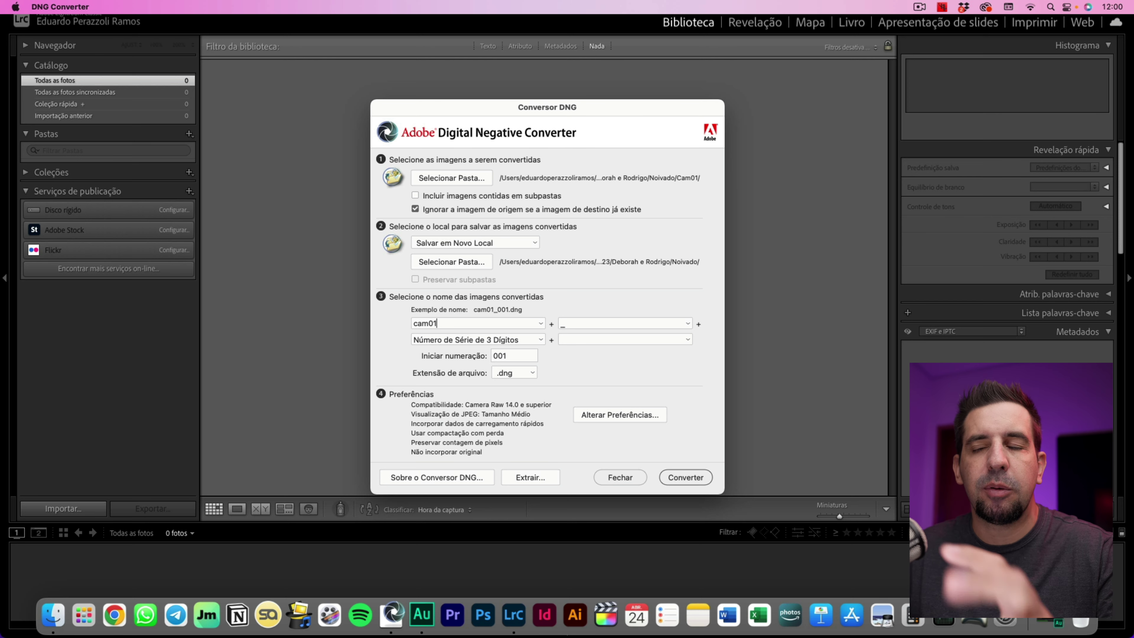
key(BackSpace)
key(BackSpace)
text(Edu)
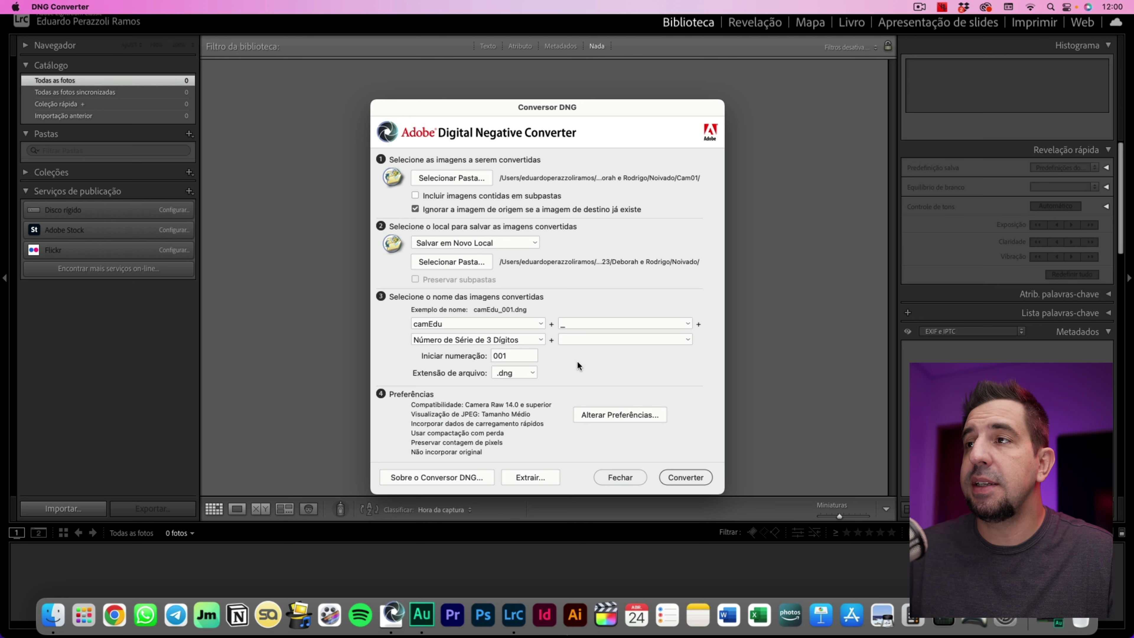
click(595, 414)
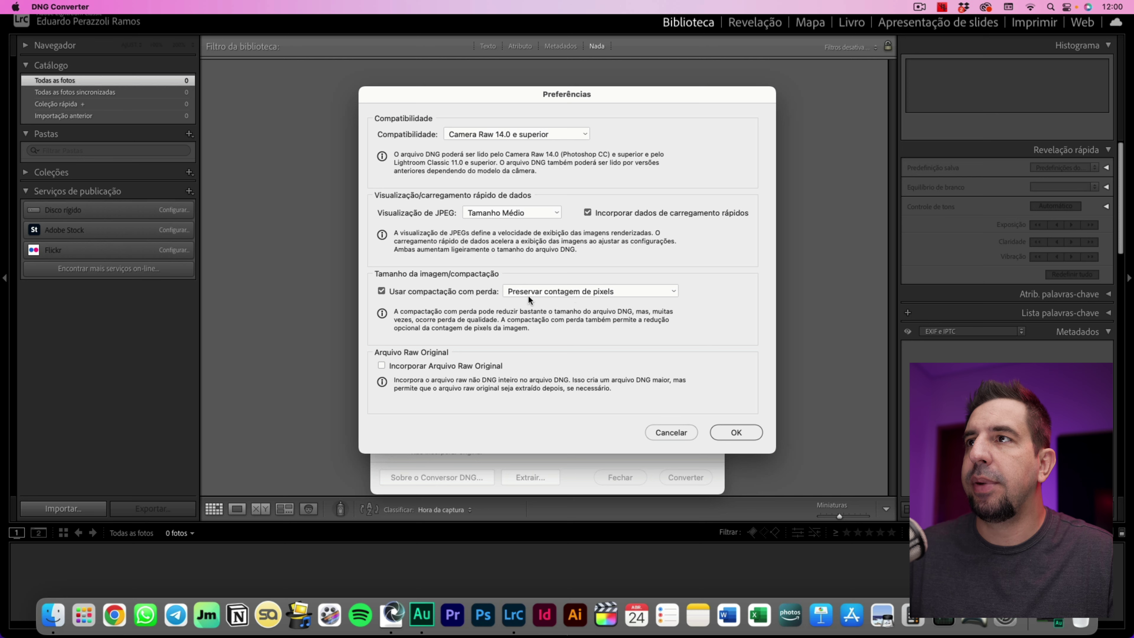
click(723, 429)
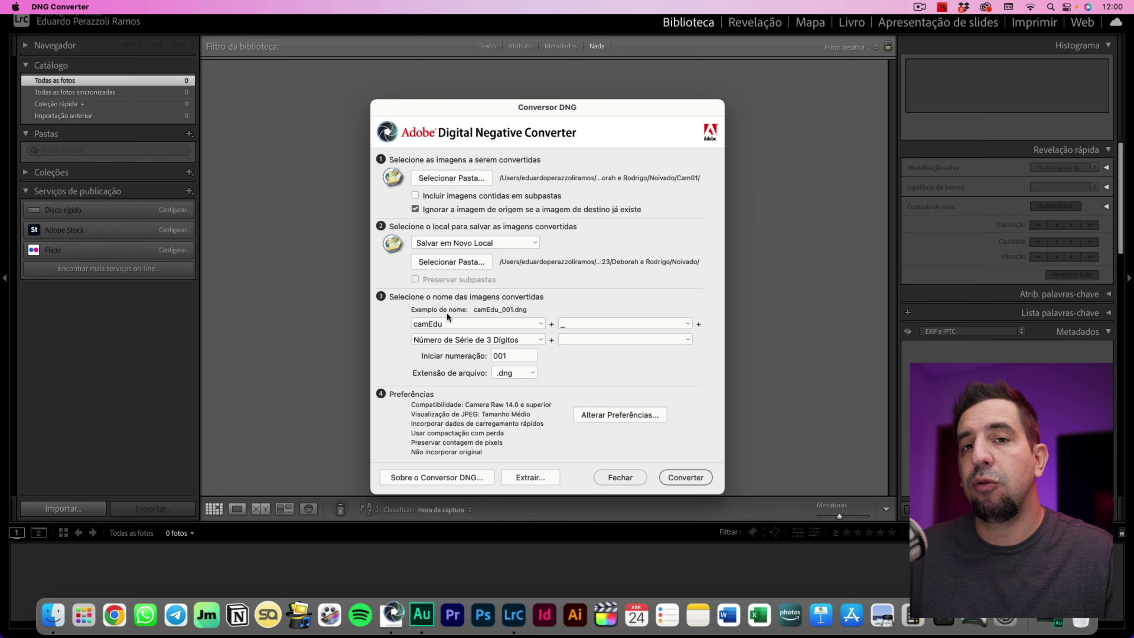
click(685, 484)
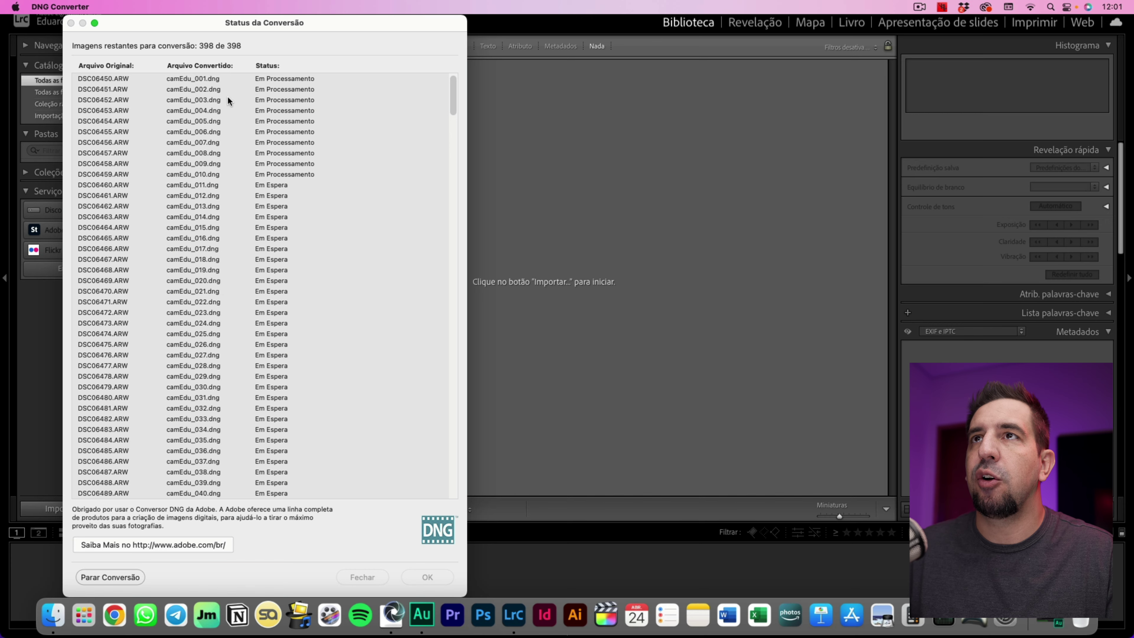
Let all Cam01 files finish converting to DNG and close the status report
drag(170, 22, 218, 21)
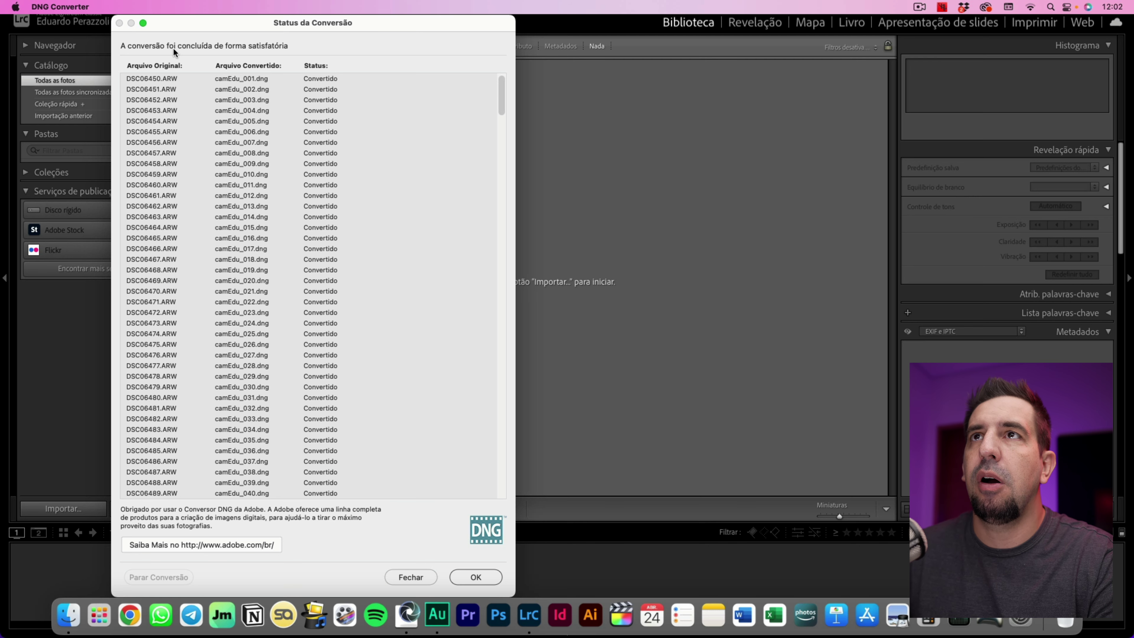
click(475, 577)
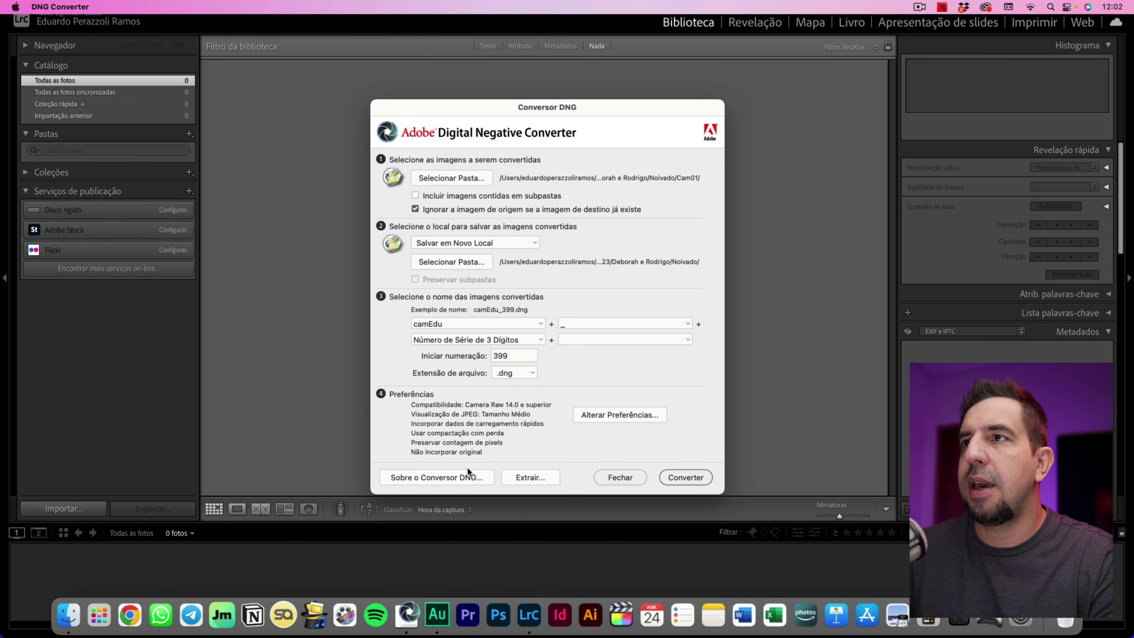
Convert the 440 Cam02 raw files into DNGs with the camPri prefix
click(442, 175)
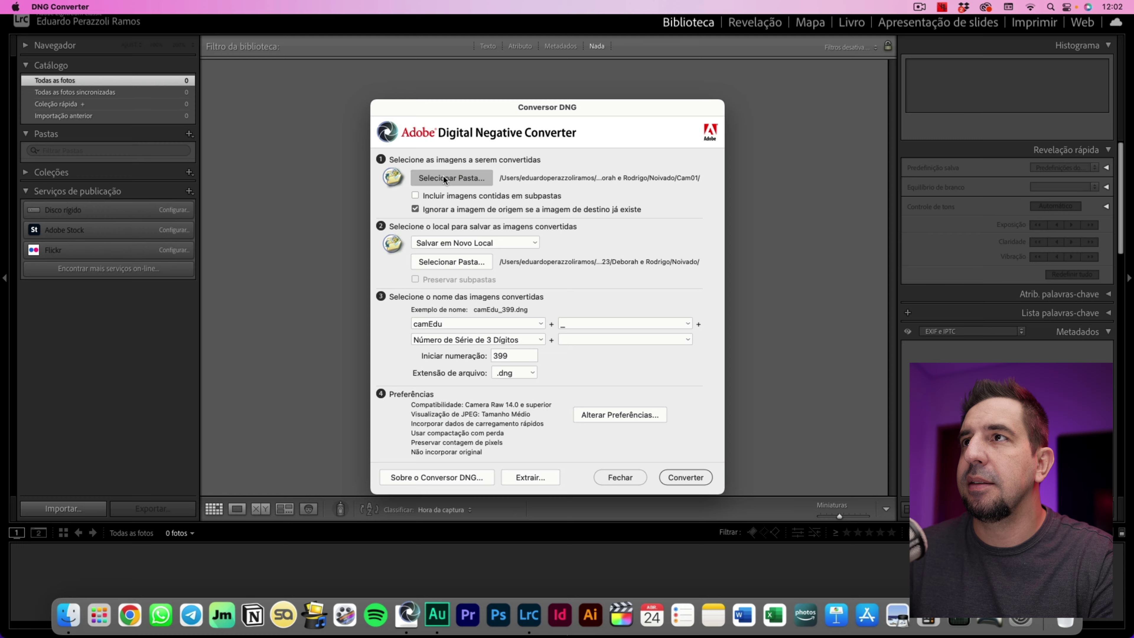
click(357, 155)
key(Return)
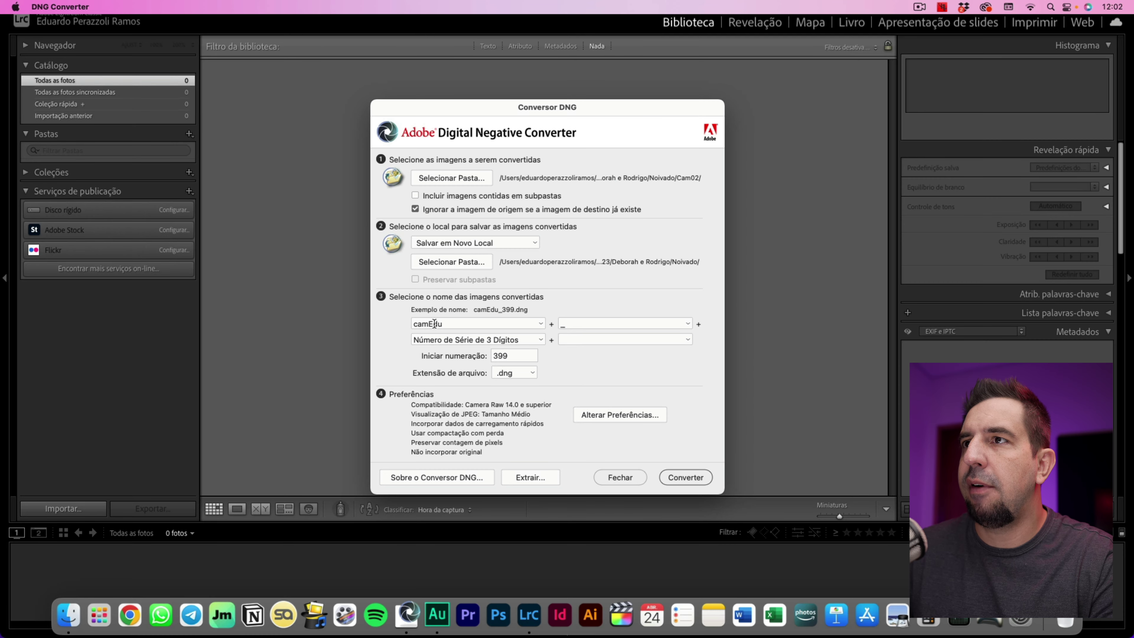
key(BackSpace)
key(BackSpace)
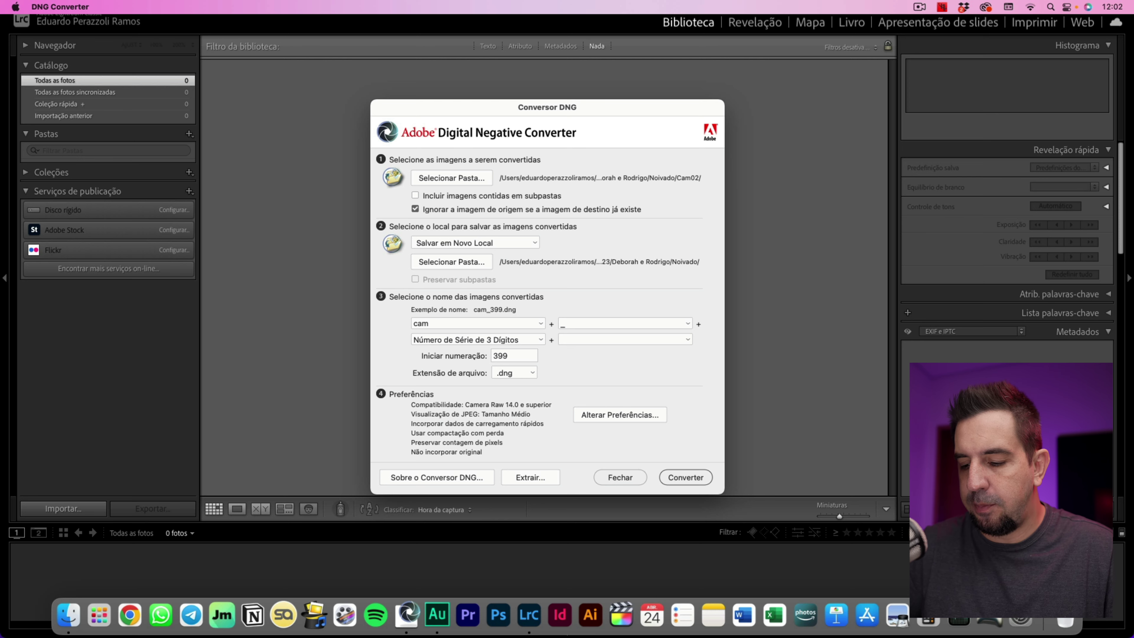
text(Pri)
text(1)
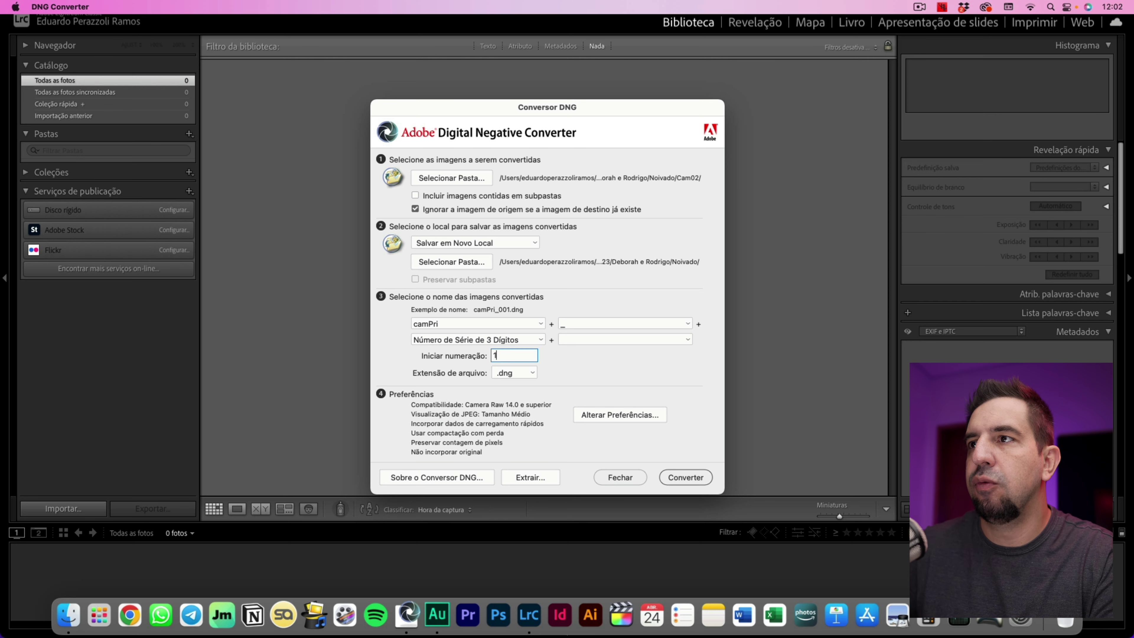
click(620, 415)
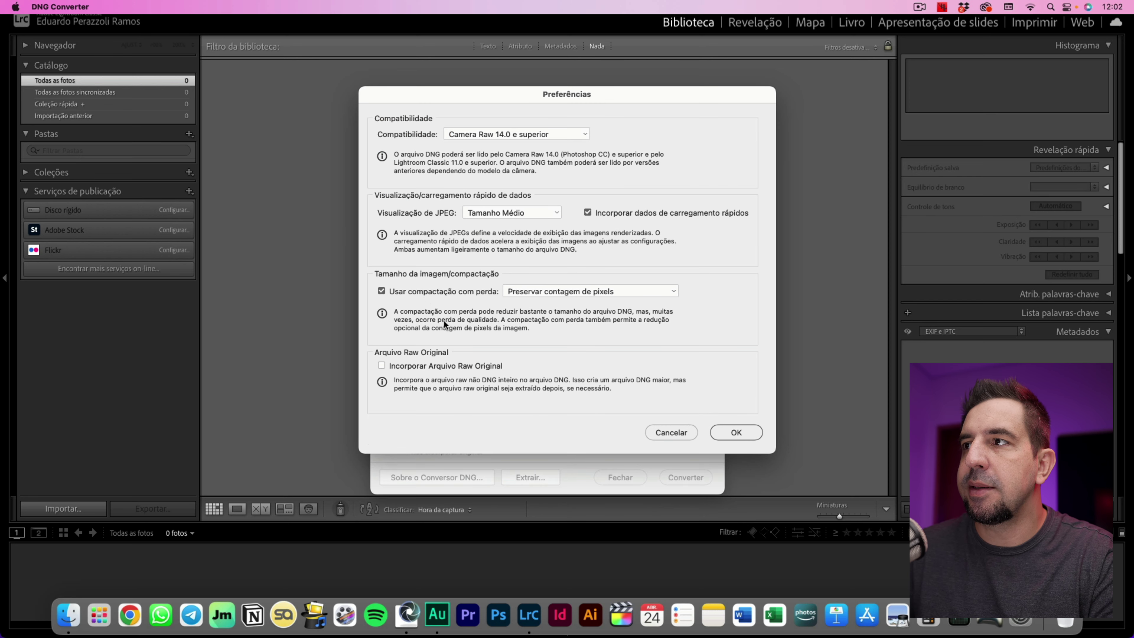
click(723, 430)
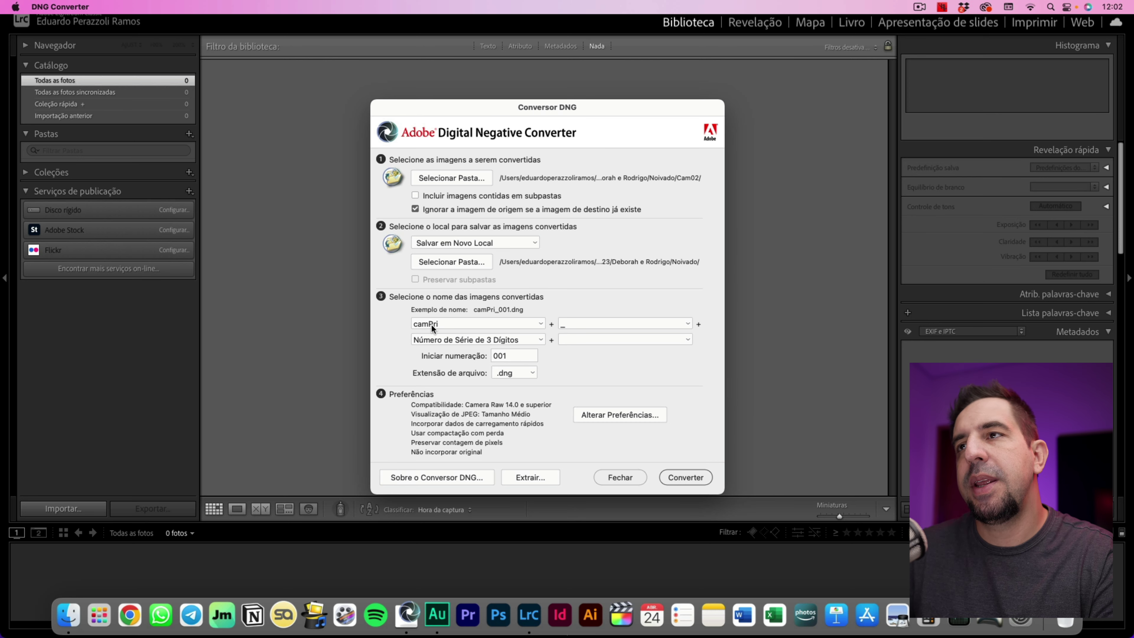
click(682, 476)
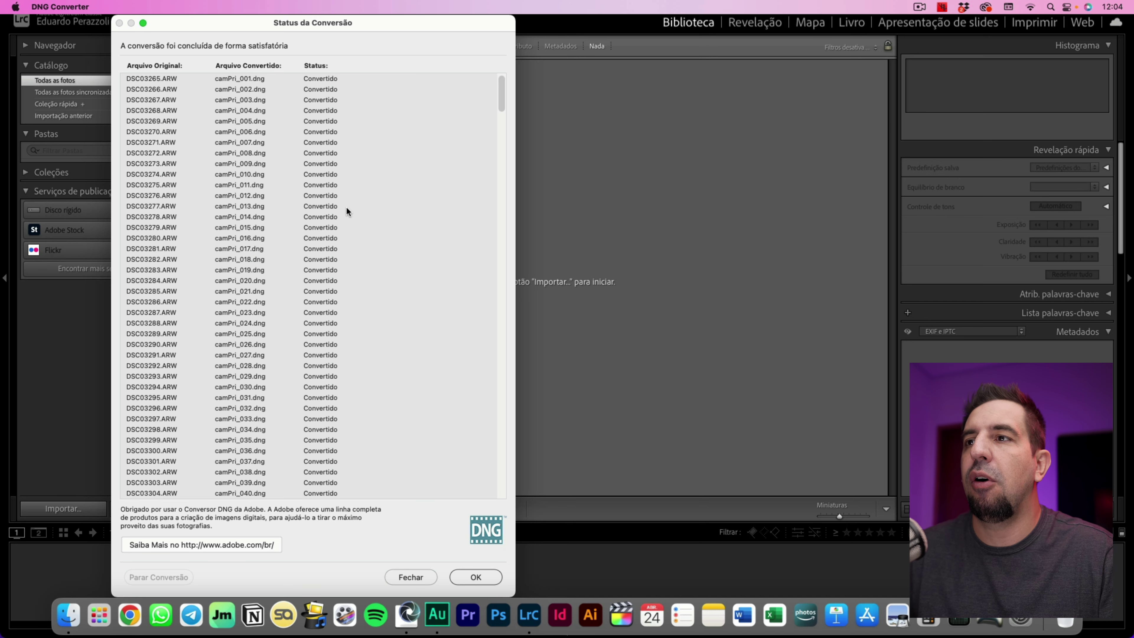
Close the conversion report and DNG Converter, then switch to Finder
click(476, 577)
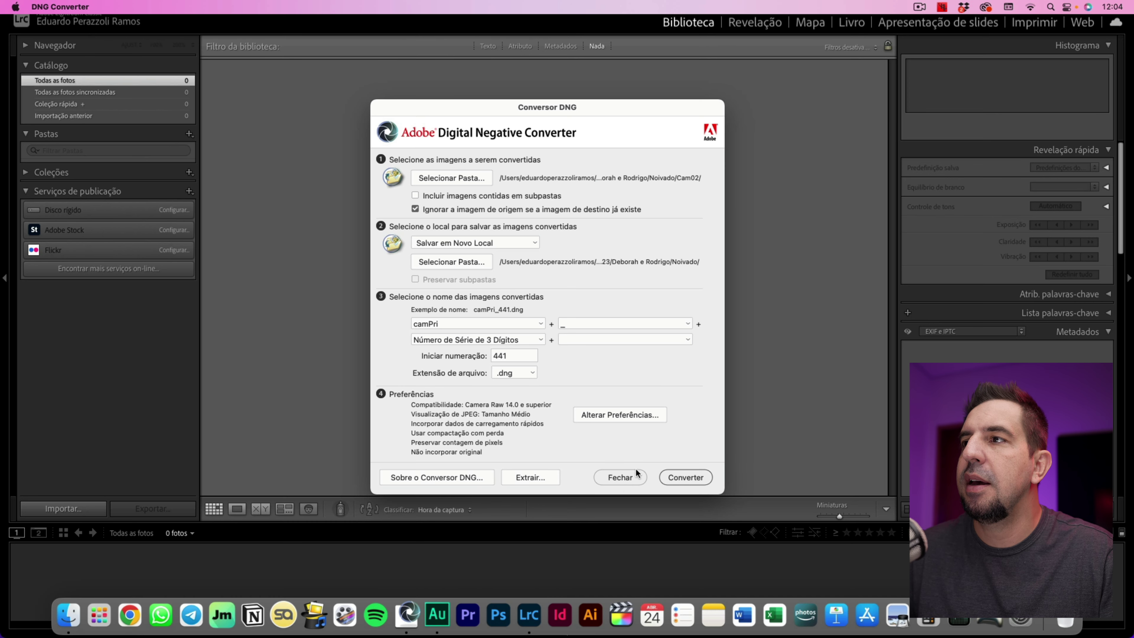
click(636, 470)
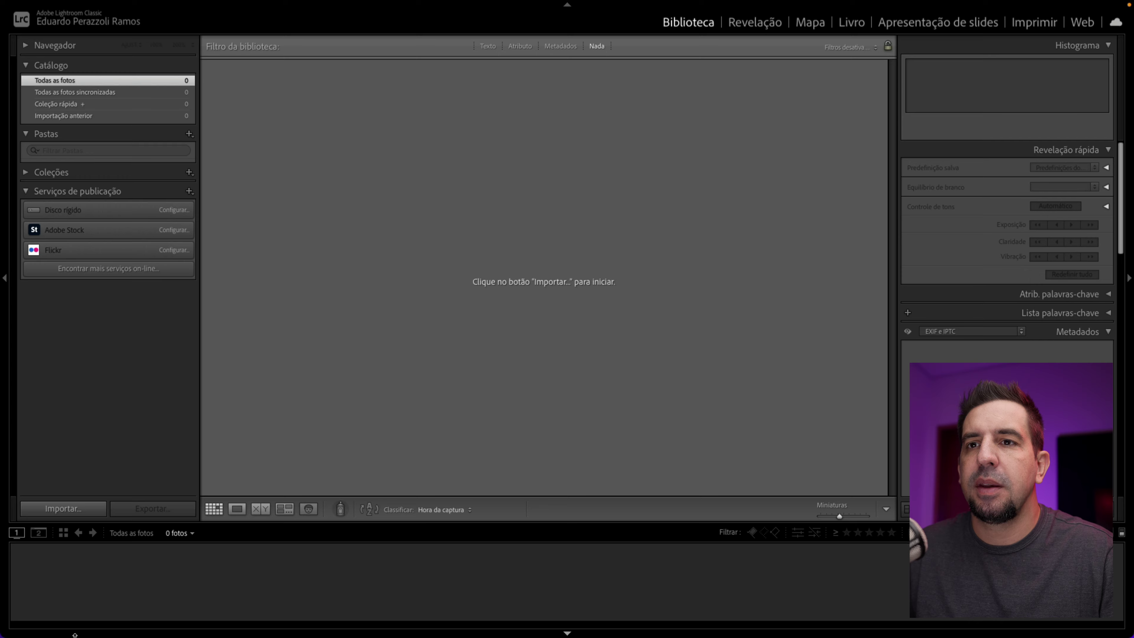
key(super+Tab)
key(super+Tab)
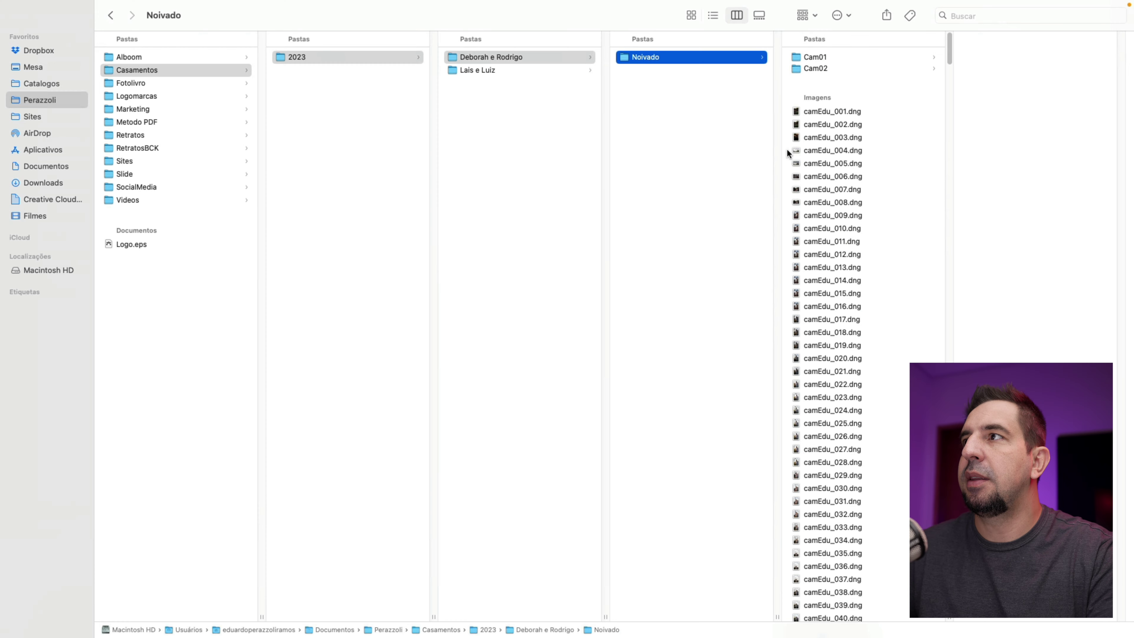
Move the Cam01 and Cam02 folders from Noivado to the Trash
click(815, 59)
click(813, 67)
drag(946, 54, 939, 307)
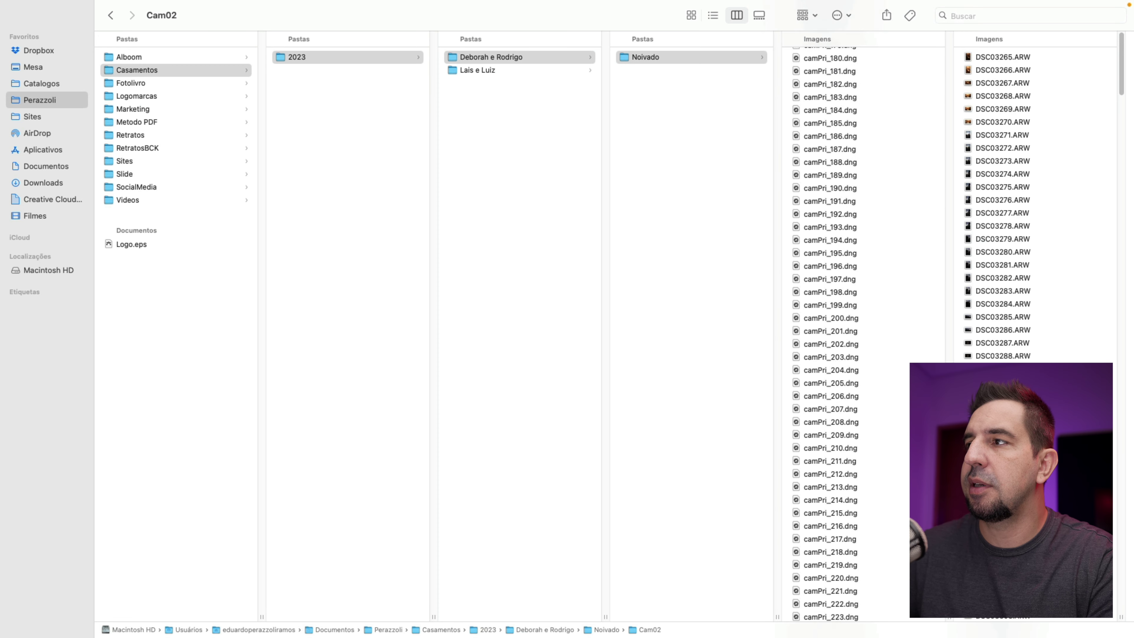
drag(952, 117, 900, 33)
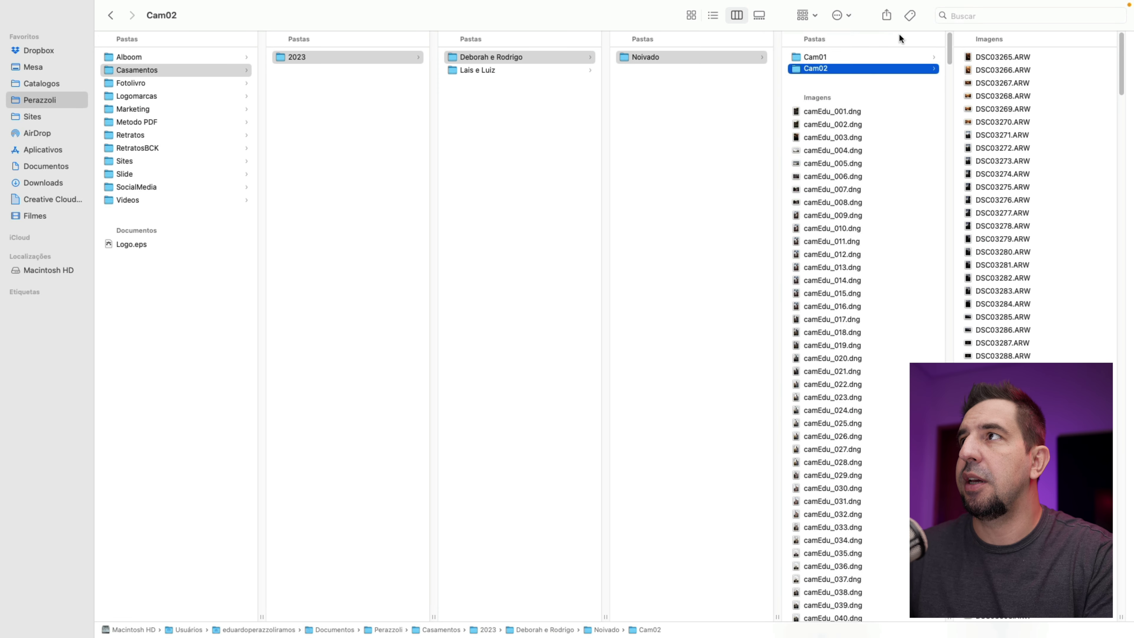
shift+click(818, 53)
click(849, 95)
Check Noivado's new size in Get Info, then return to Lightroom's Import window
click(696, 71)
click(645, 60)
right_click(651, 57)
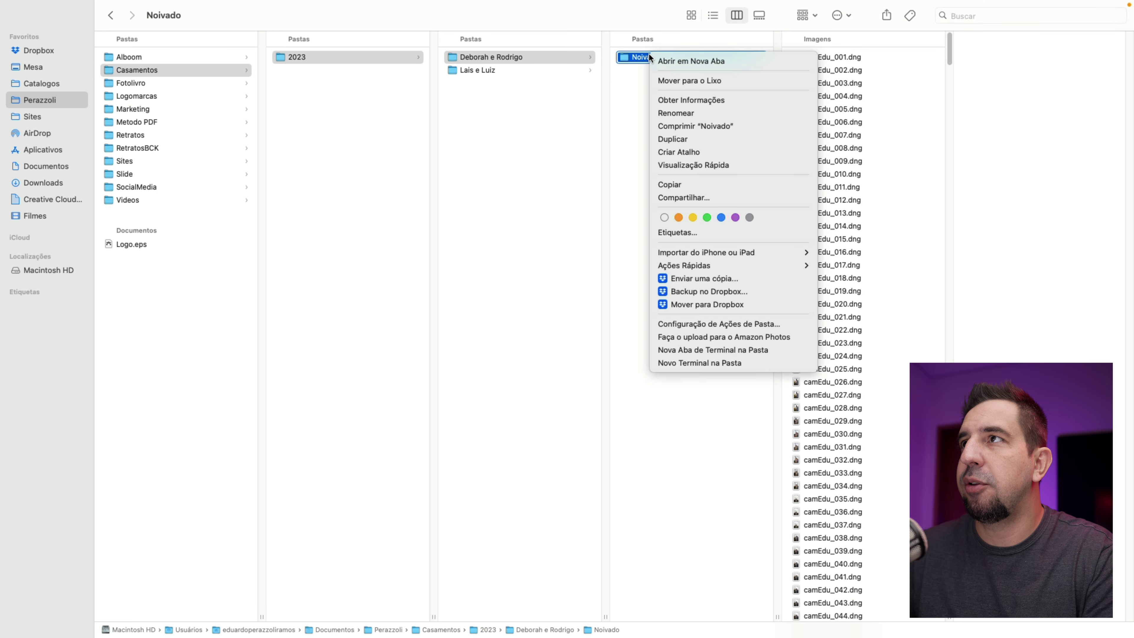
click(679, 100)
drag(125, 26, 342, 105)
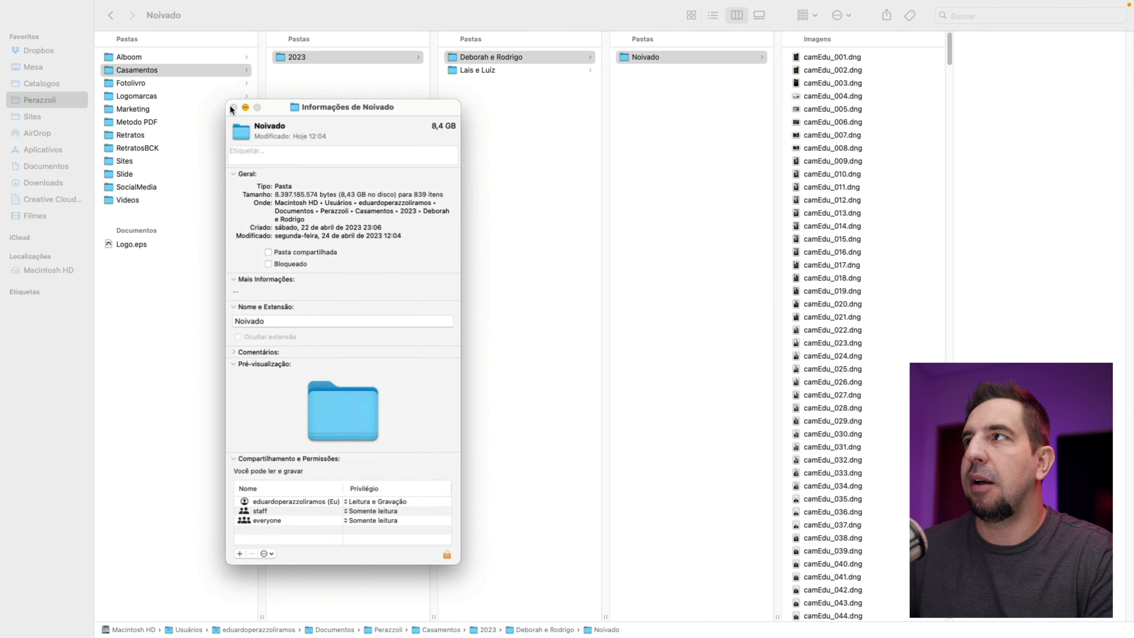
click(232, 107)
key(super+Tab)
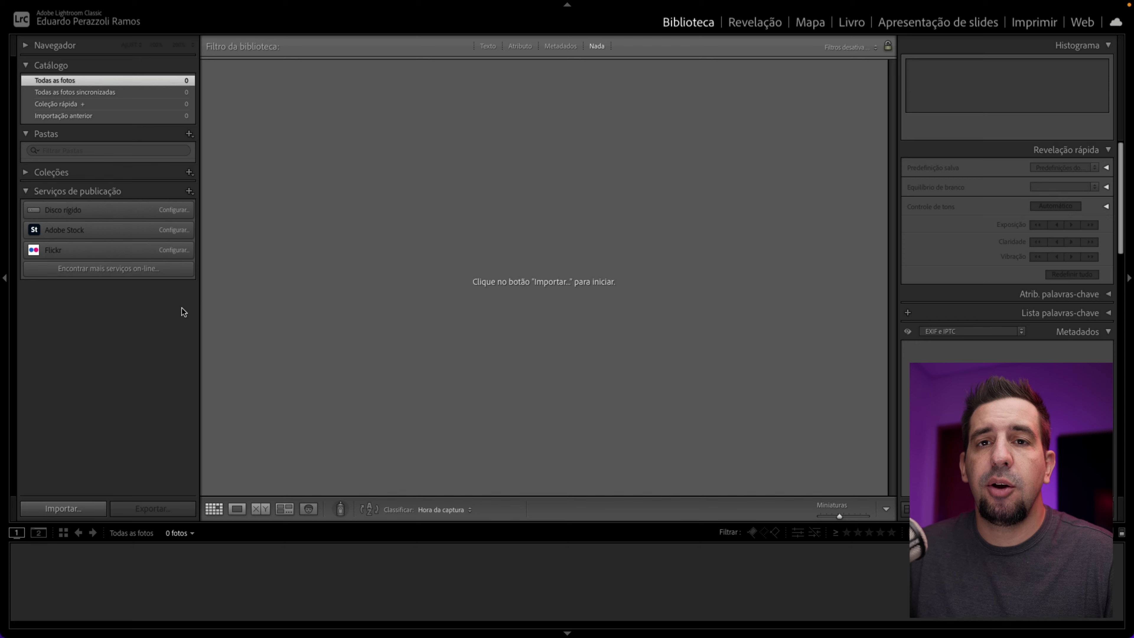
click(58, 509)
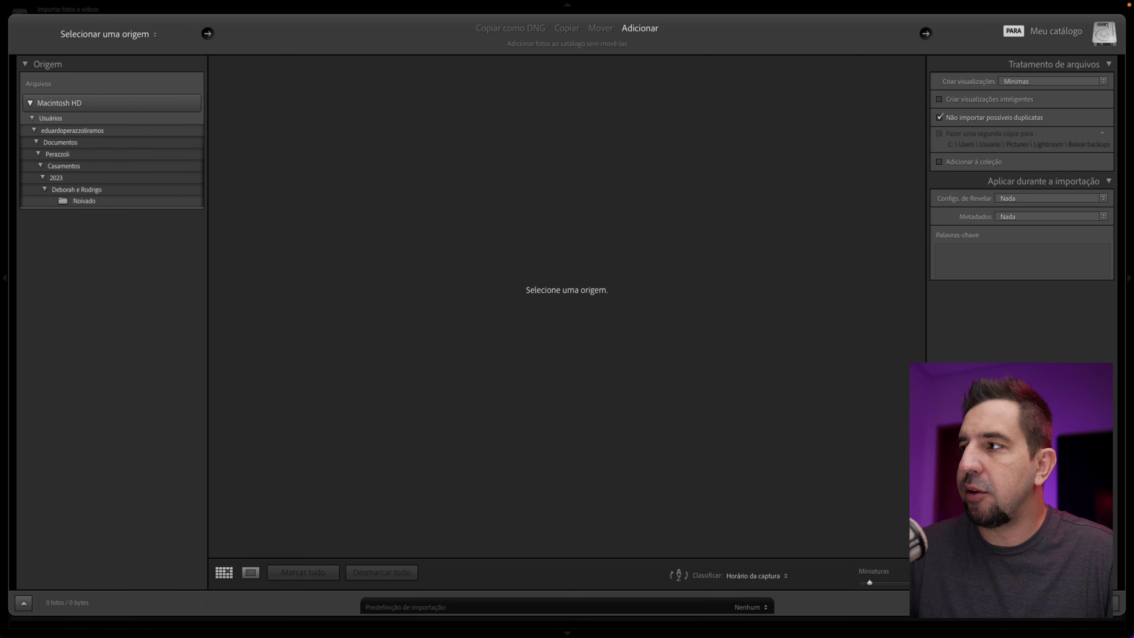
Drag the Noivado folder from Finder into Lightroom so Import uses it as the source
key(Escape)
key(super+Tab)
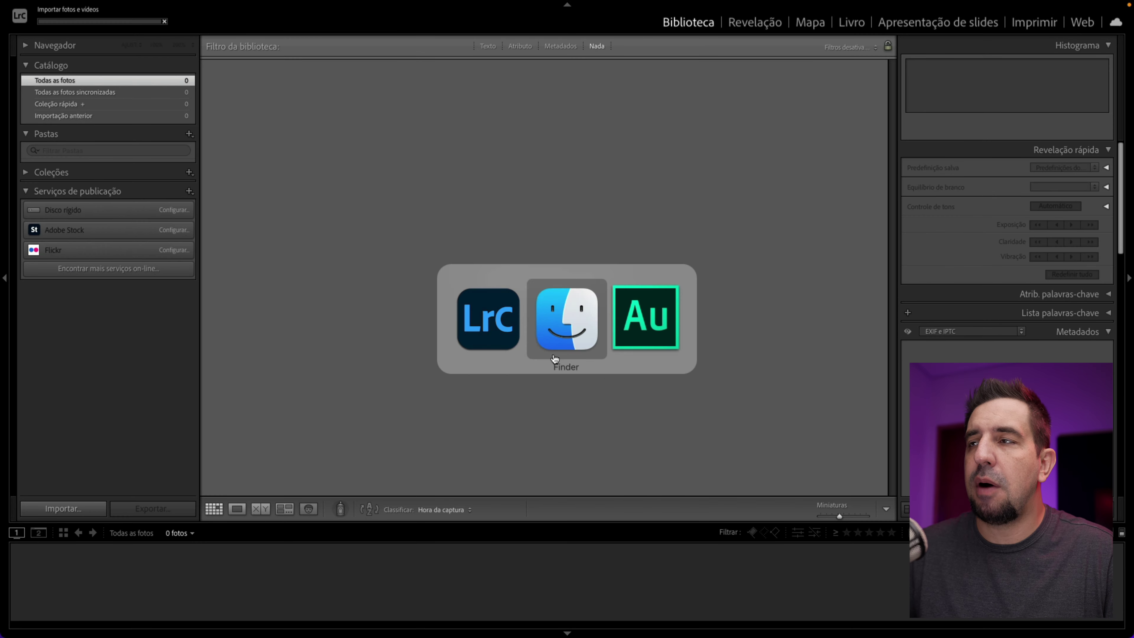
key(super+Tab)
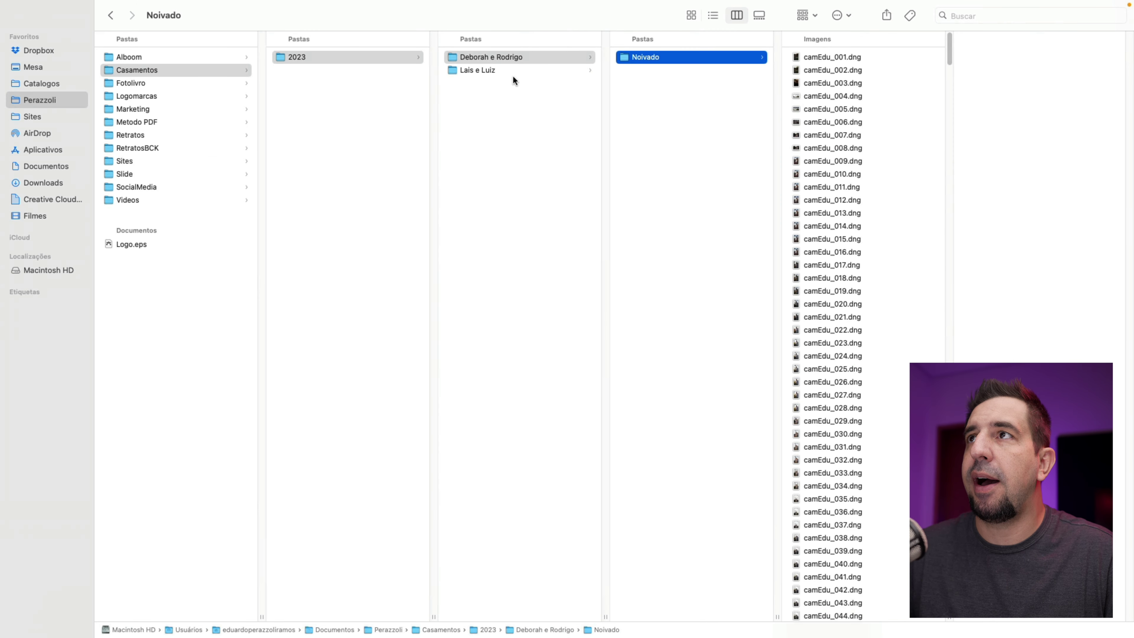
drag(635, 59, 646, 123)
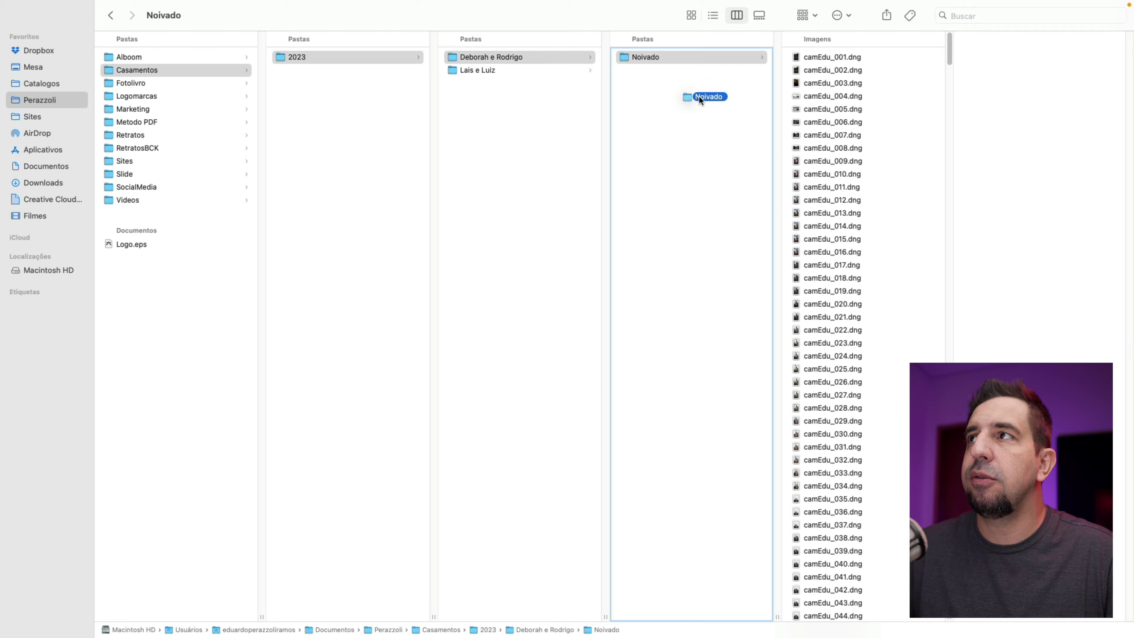
drag(699, 97, 594, 235)
key(super+Tab)
drag(478, 194, 483, 234)
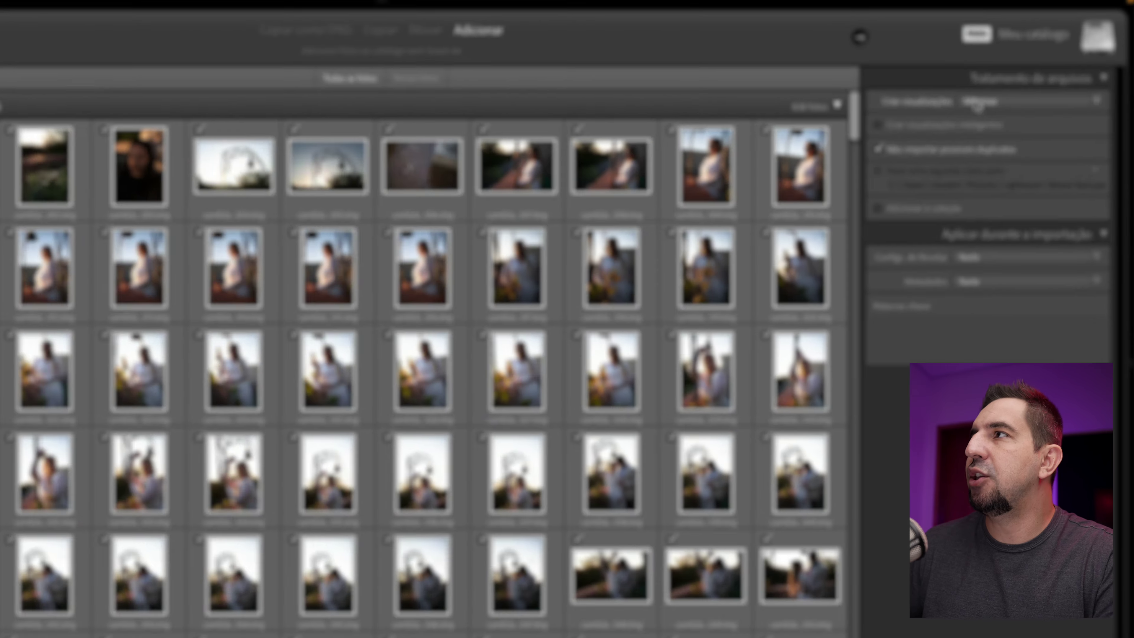
Import with Minimal previews, smart previews off, and no develop or metadata preset
click(1011, 81)
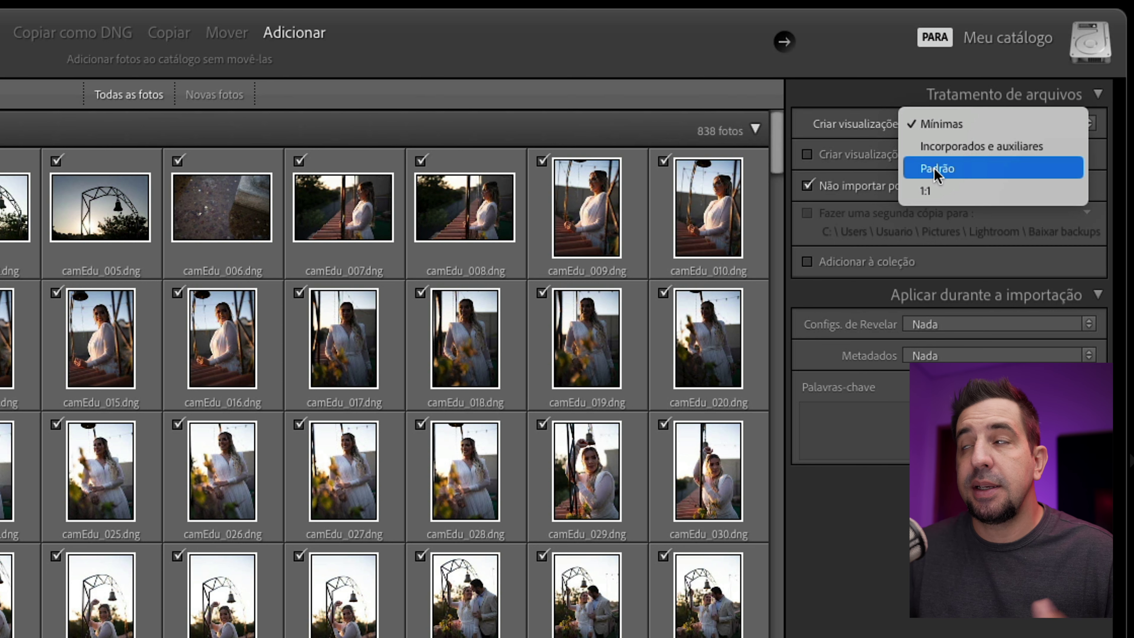
click(940, 123)
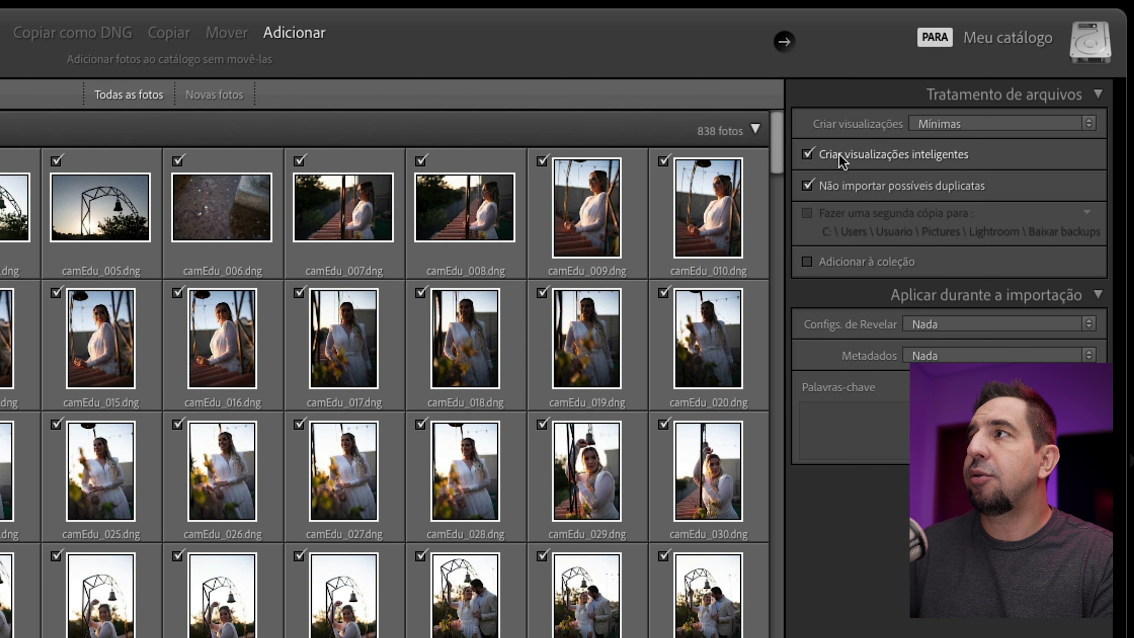
click(836, 153)
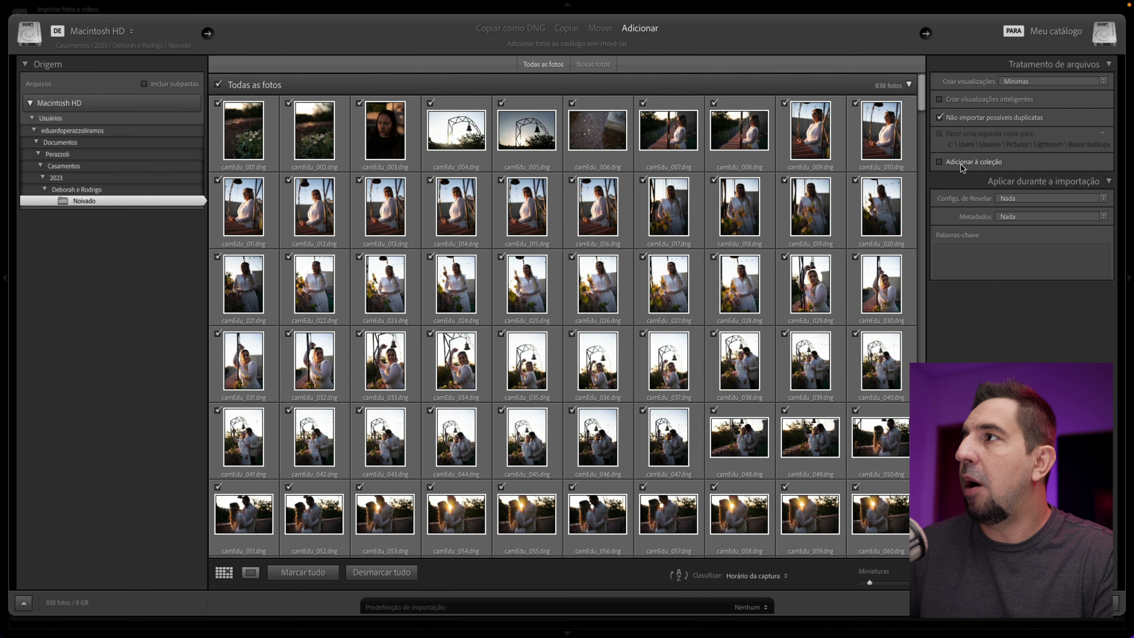
click(1024, 198)
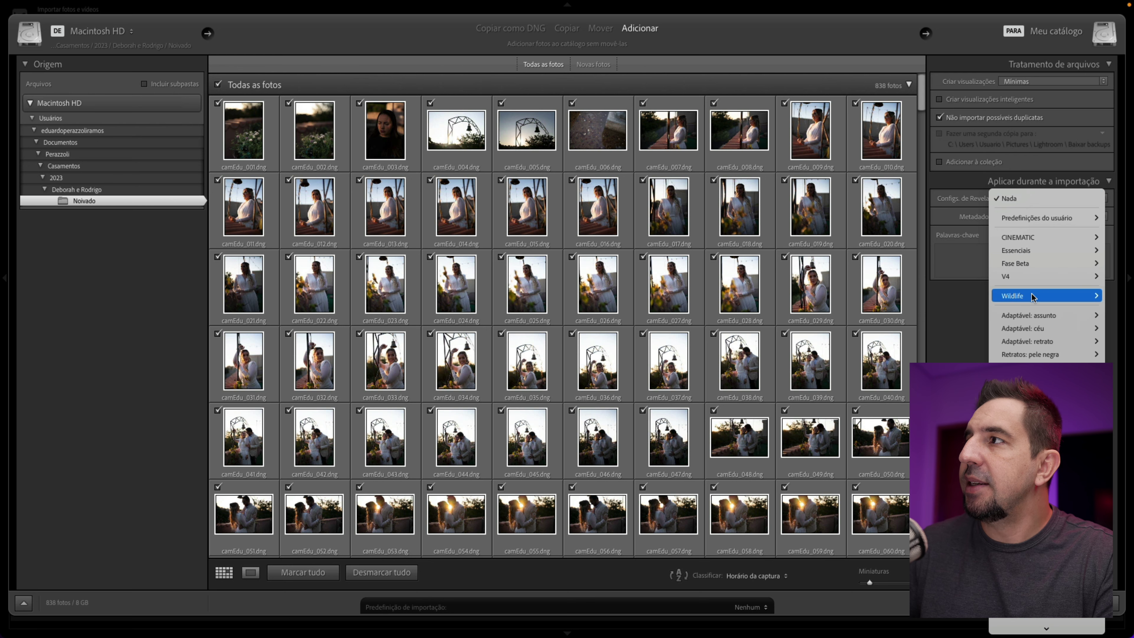
click(973, 301)
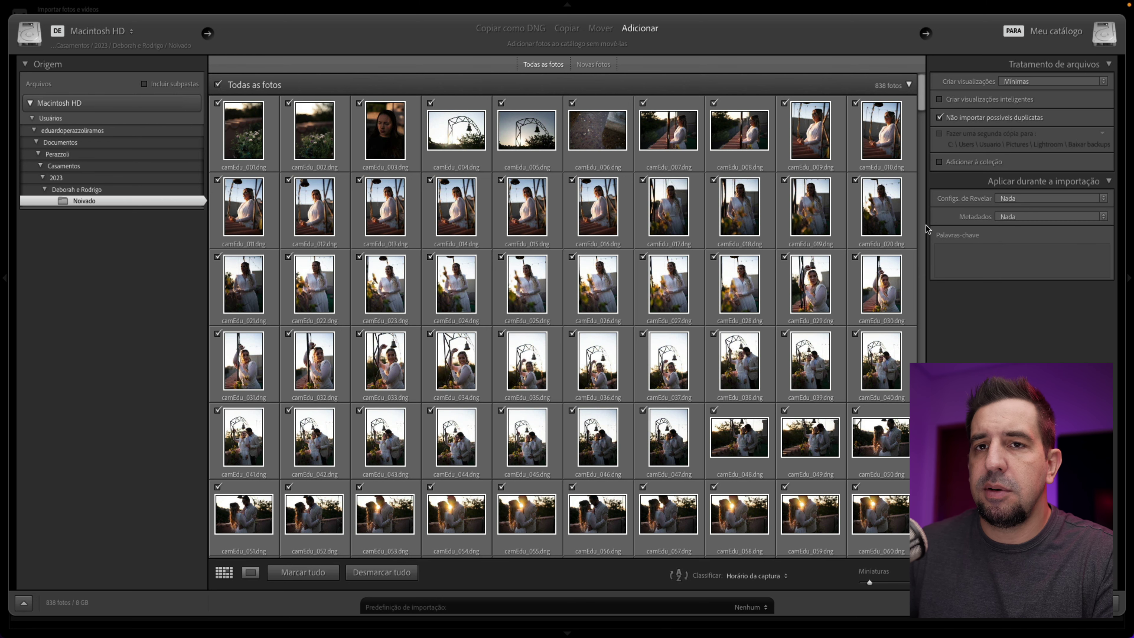
click(1014, 218)
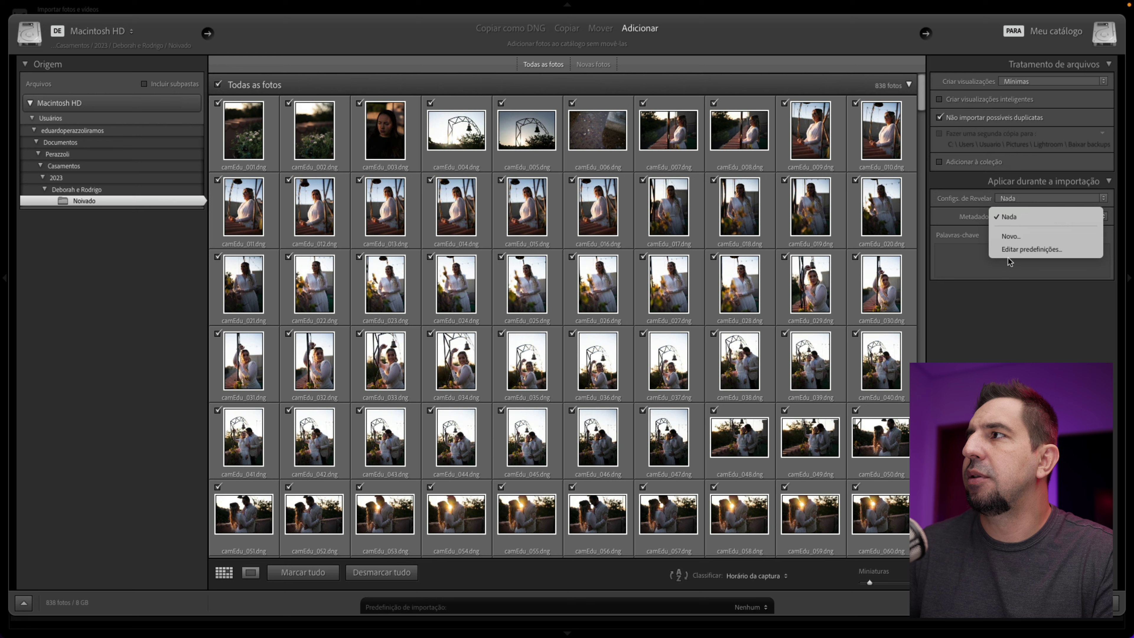
click(992, 348)
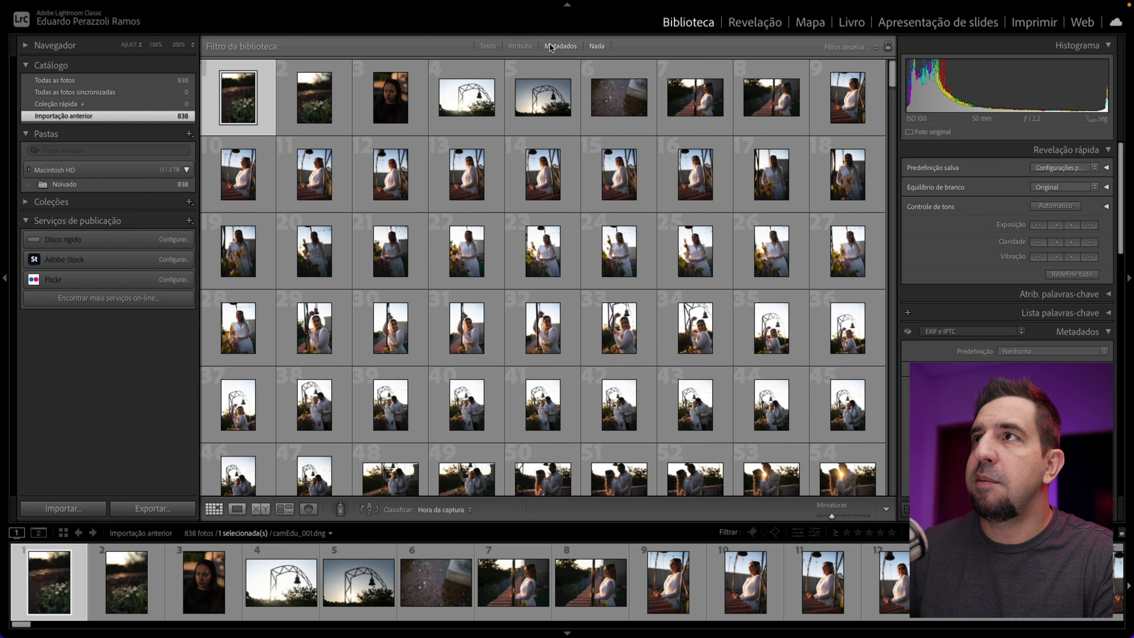
Show the metadata filter columns, try the FE 20mm and FE 50mm filters, and toggle Camera Serial Number
click(541, 44)
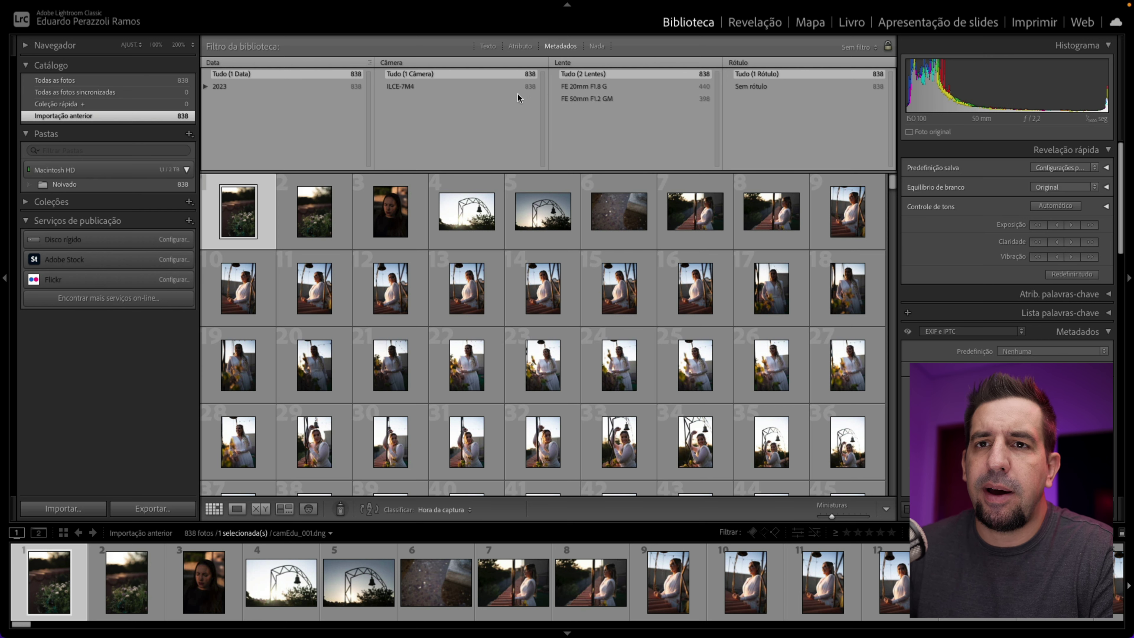
click(582, 85)
click(582, 98)
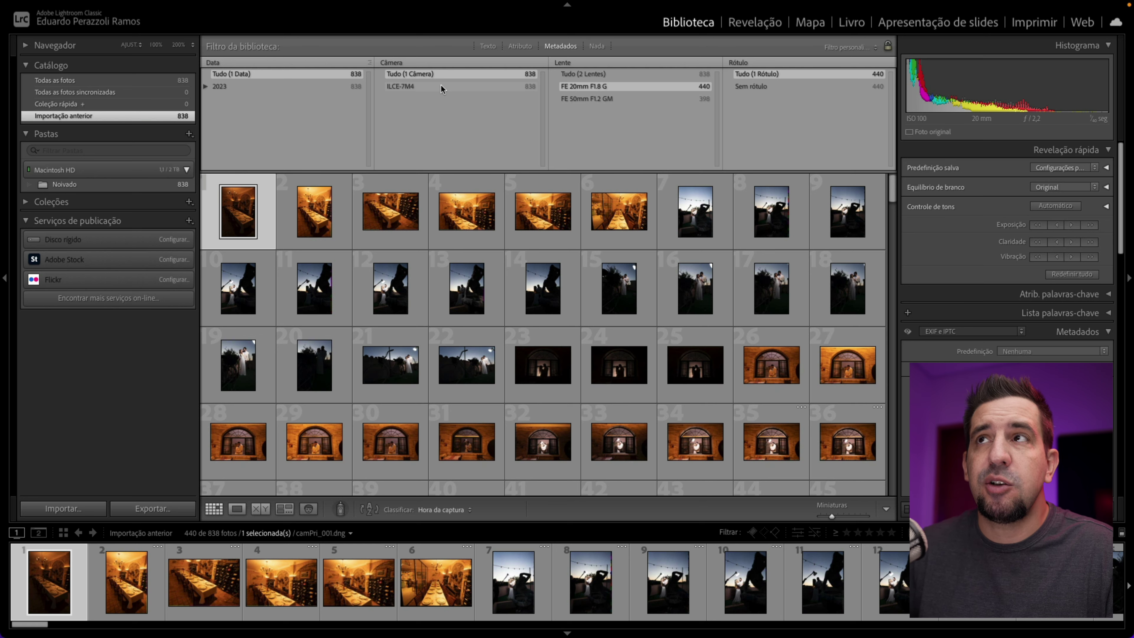
click(398, 75)
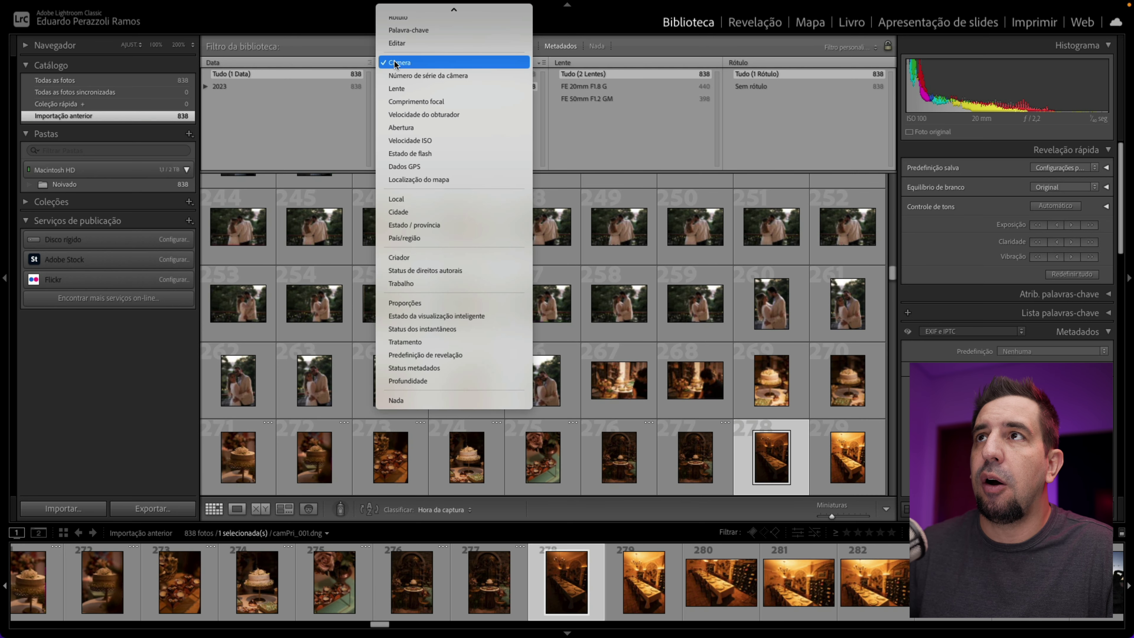
click(400, 76)
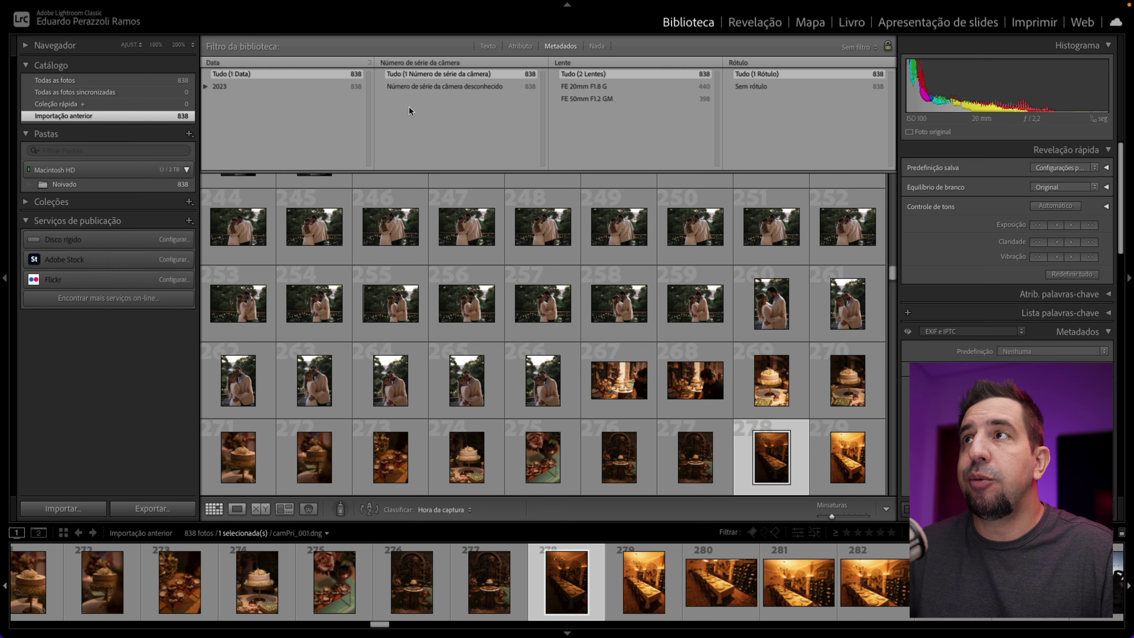
click(408, 62)
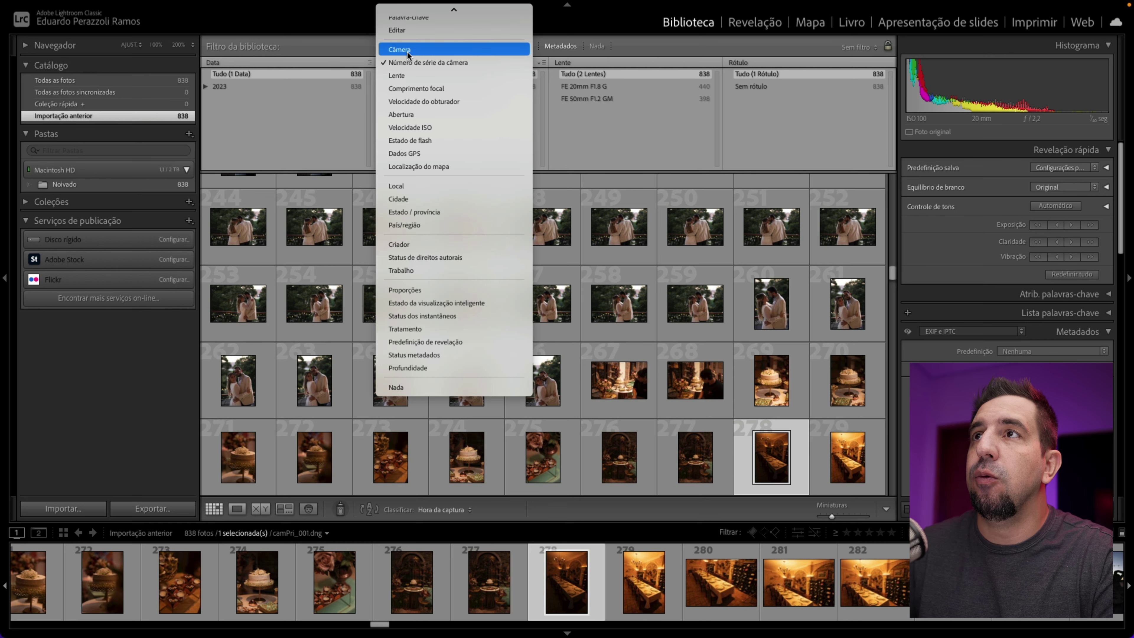
click(407, 48)
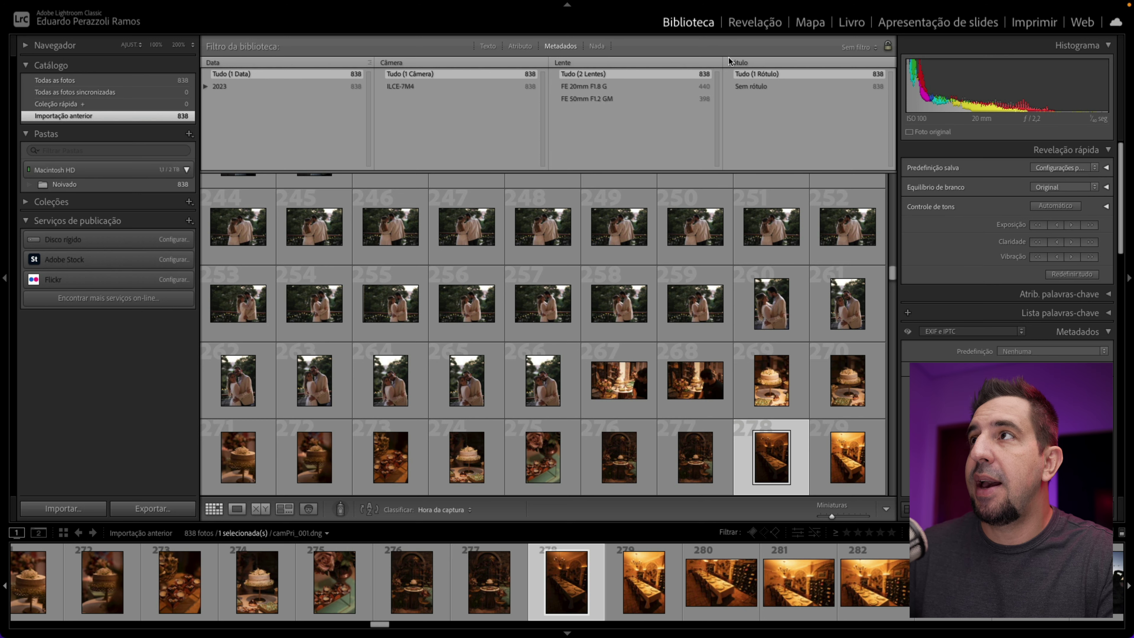
Filter by file name containing "camedu" and select camEdu_398
click(486, 48)
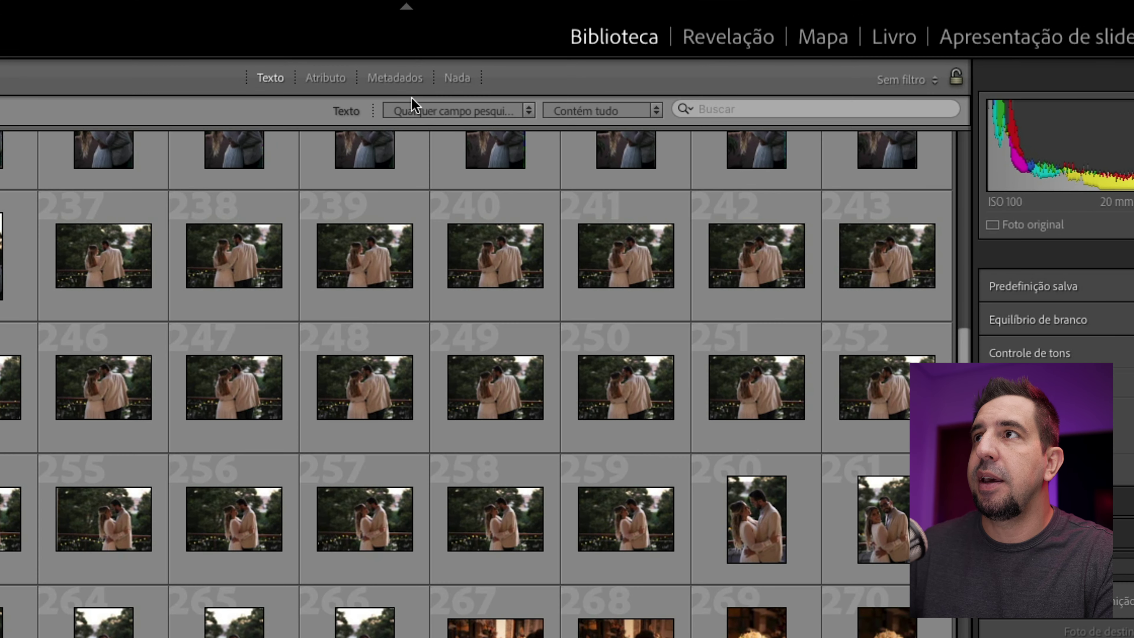
click(415, 110)
click(442, 142)
click(590, 111)
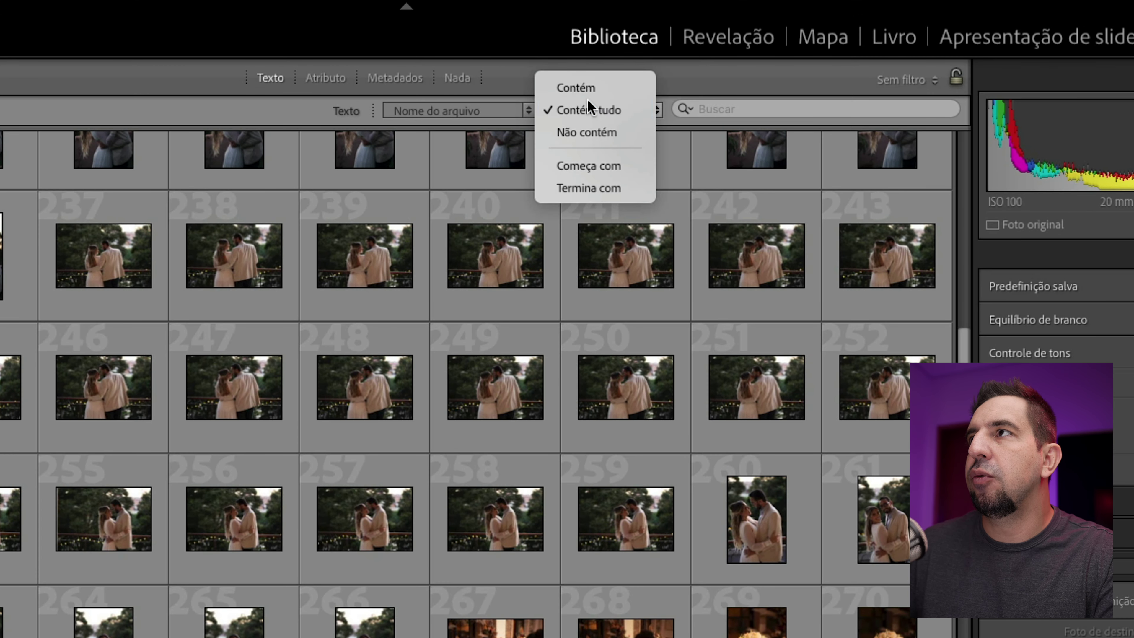
click(589, 110)
text(camedu)
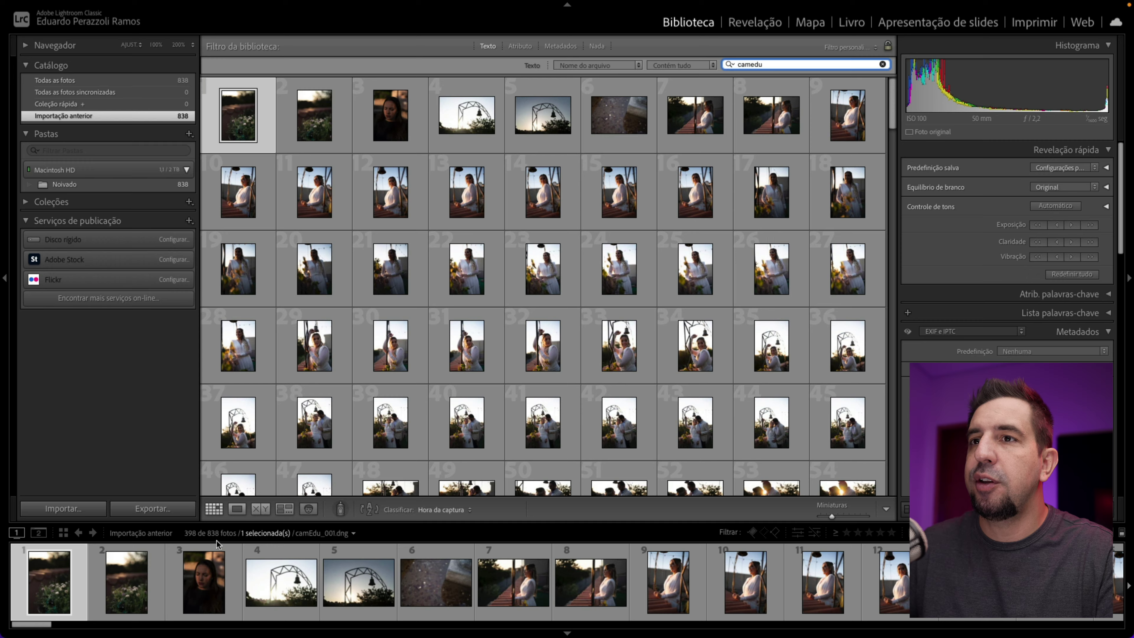
drag(893, 94, 885, 473)
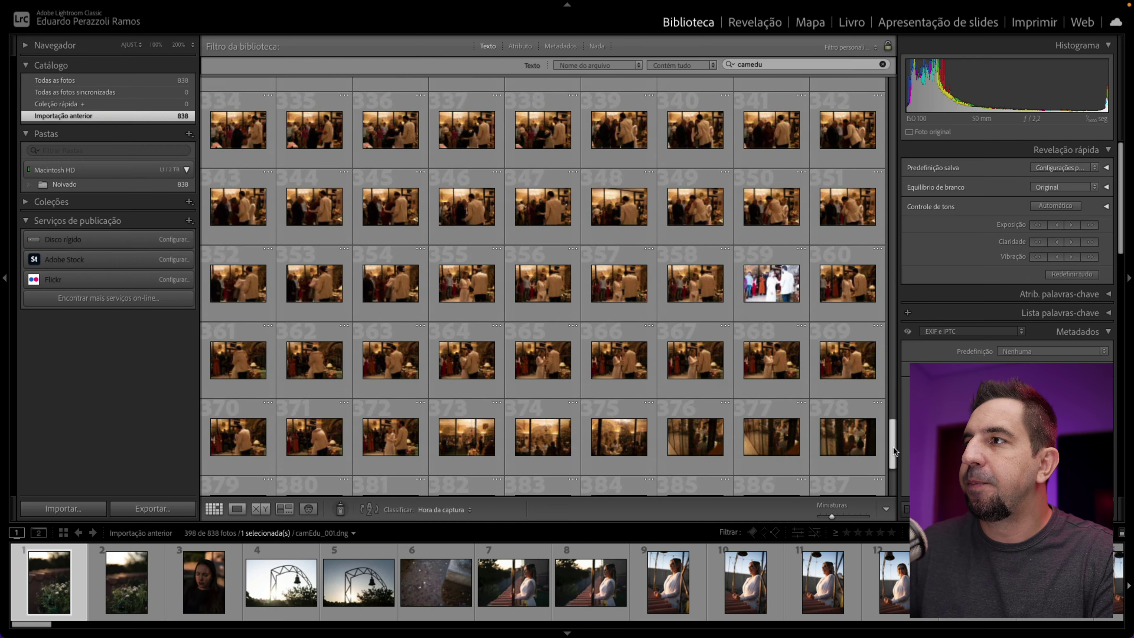
click(309, 451)
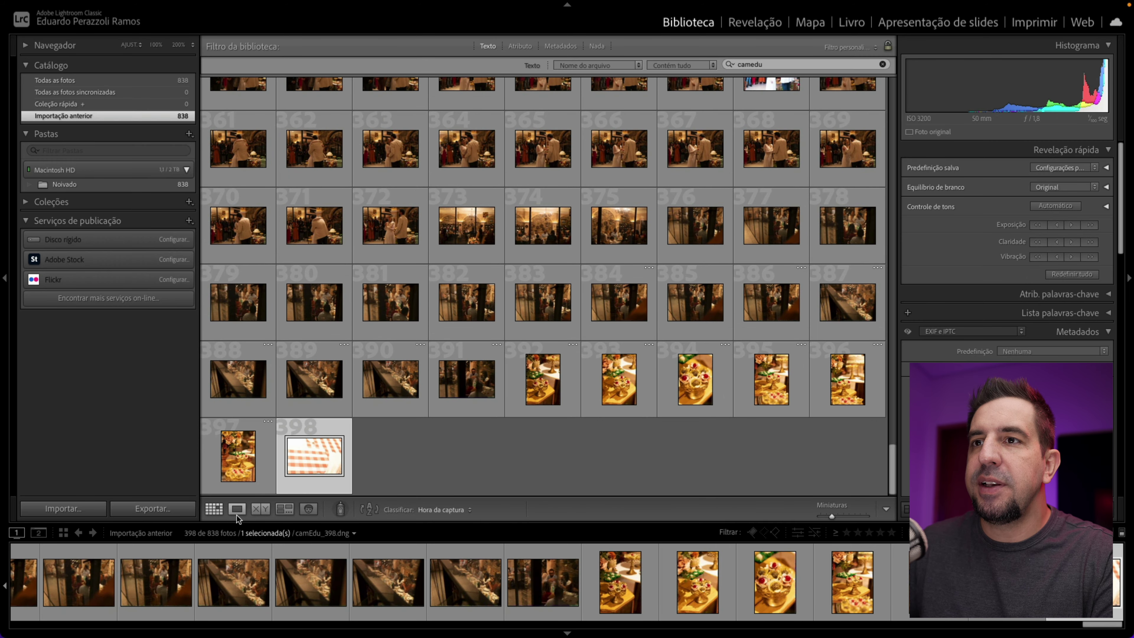
View the photo's capture time (22/04/2023 19:57:06) in Loupe, then return to Grid
click(238, 514)
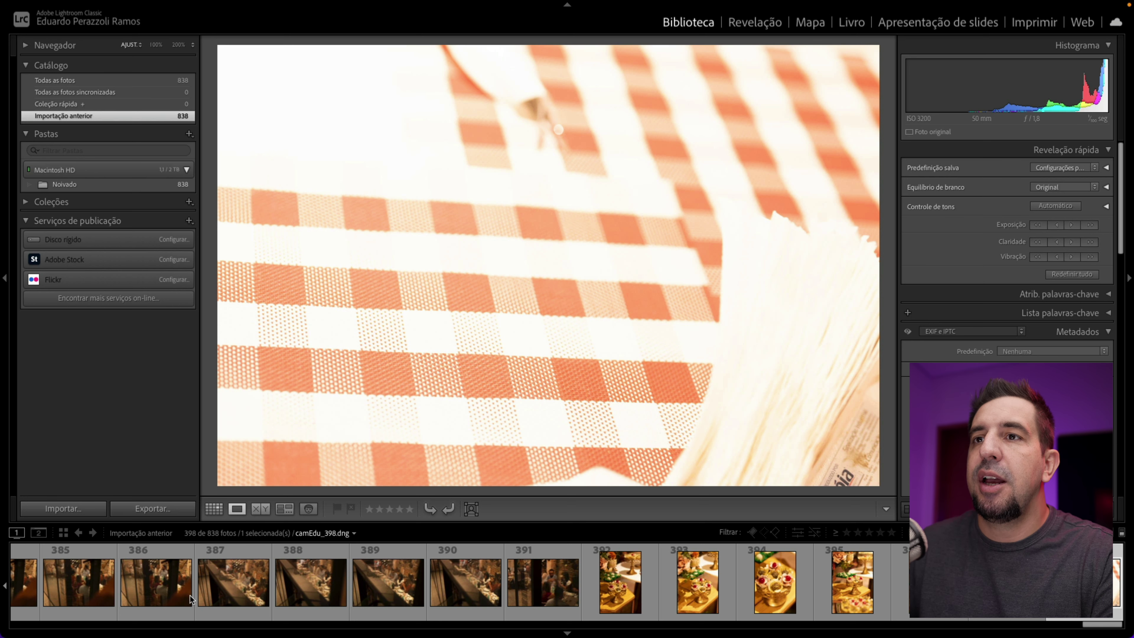
mouse_move(361, 5)
click(281, 7)
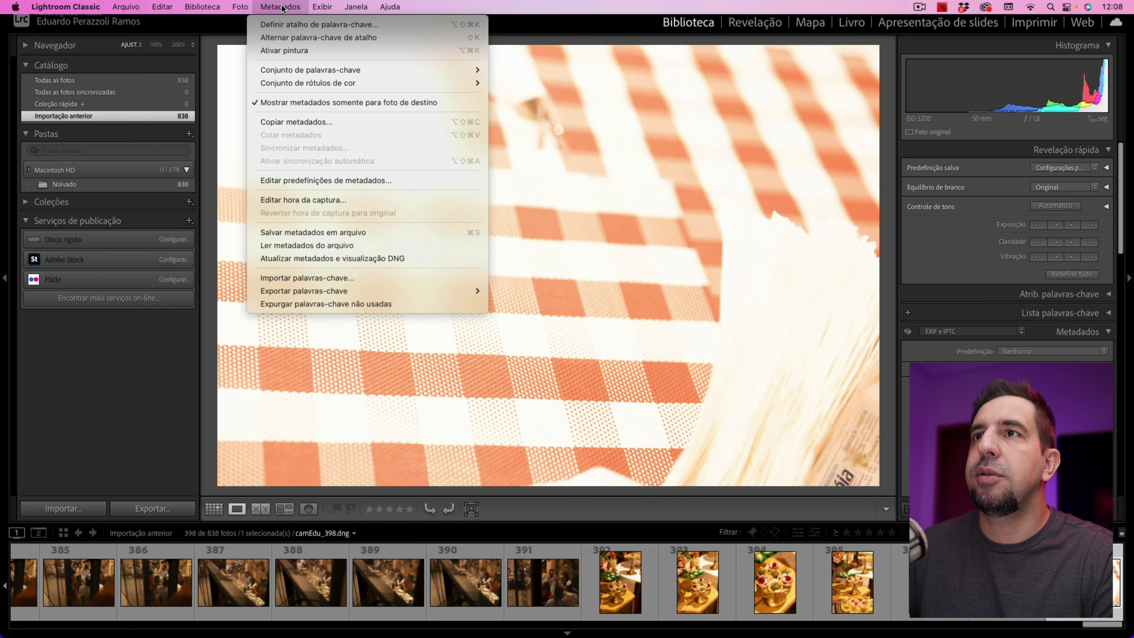
click(293, 200)
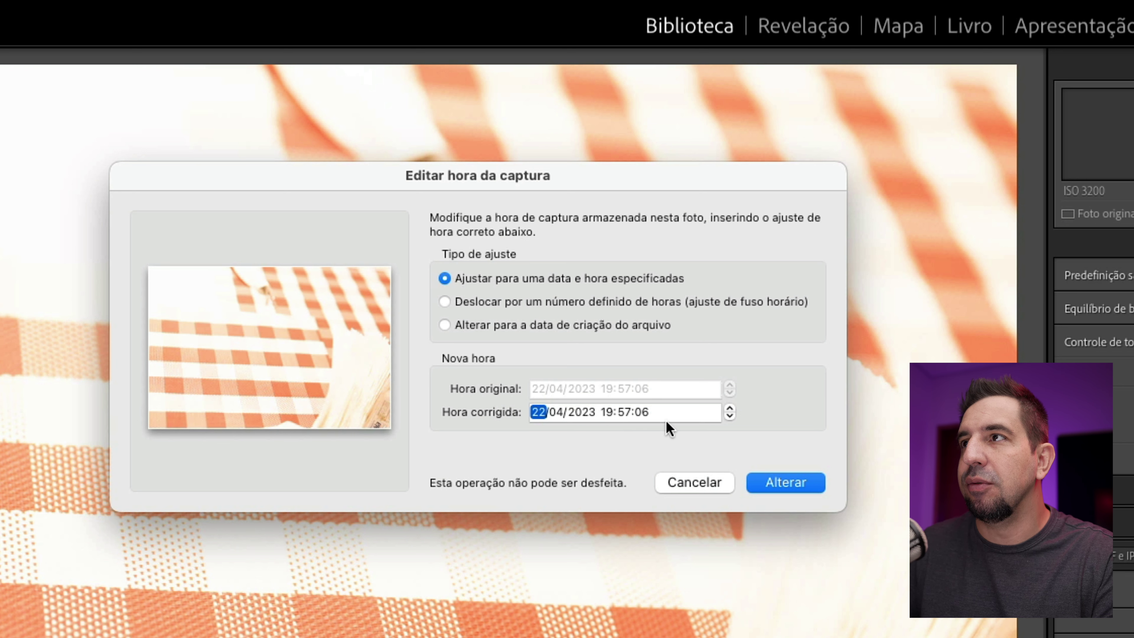
click(688, 478)
key(g)
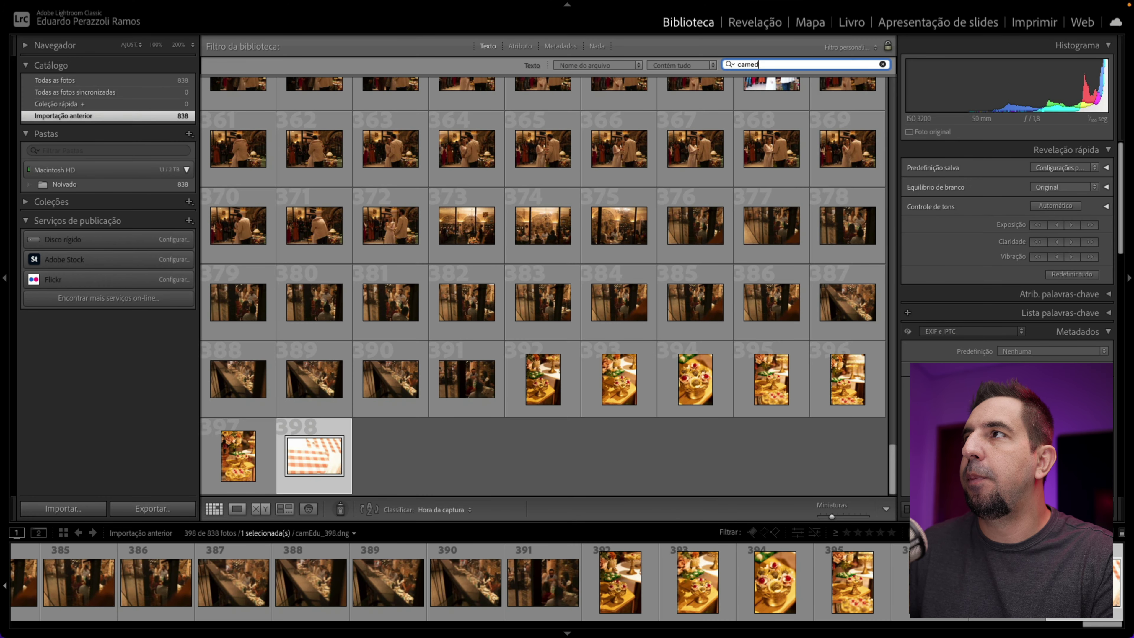
Filter the grid by file name 'campri' and select the tablecloth shot, photo 349
text(pri)
drag(895, 487, 881, 395)
click(678, 418)
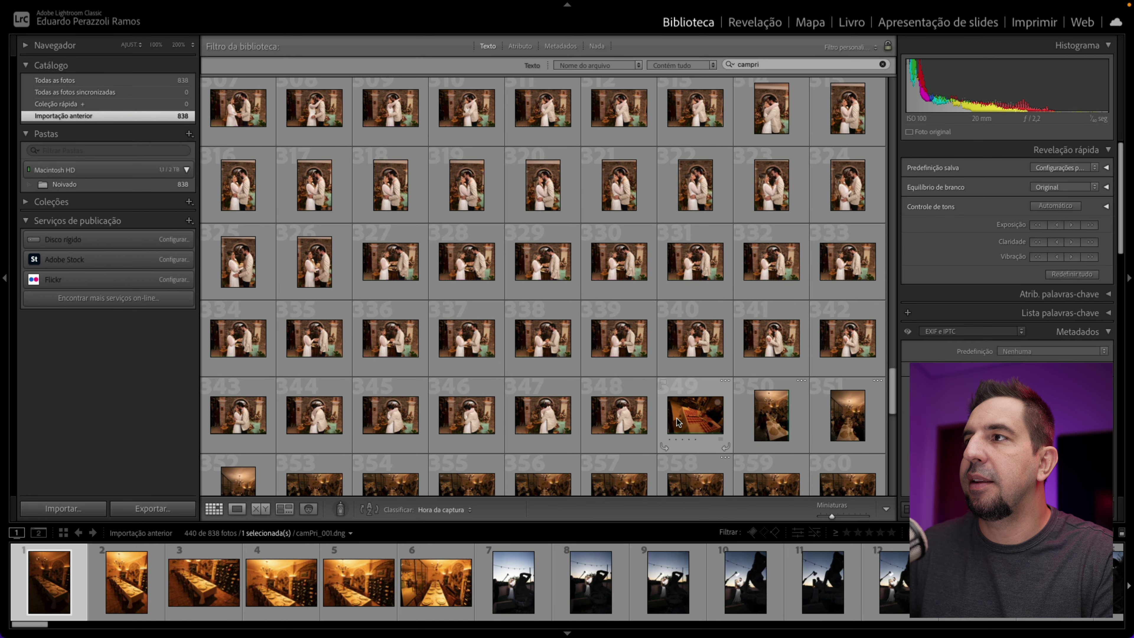
click(237, 508)
key(g)
click(654, 411)
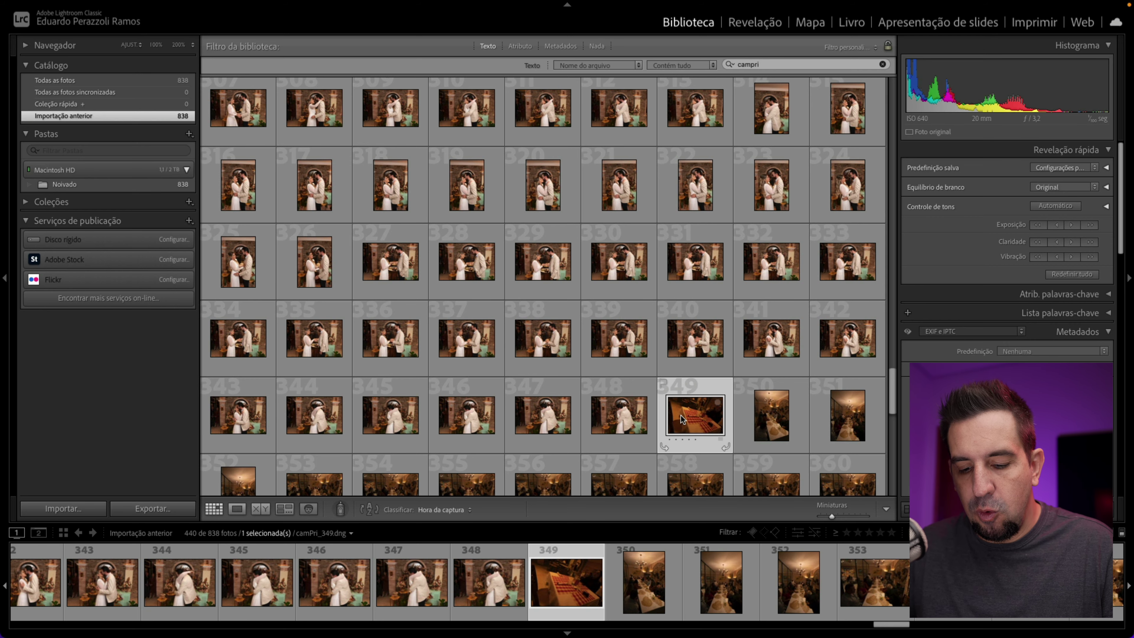
Shift the capture time of all 440 camPri photos so photo 349 reads 19:57:06
key(ctrl+a)
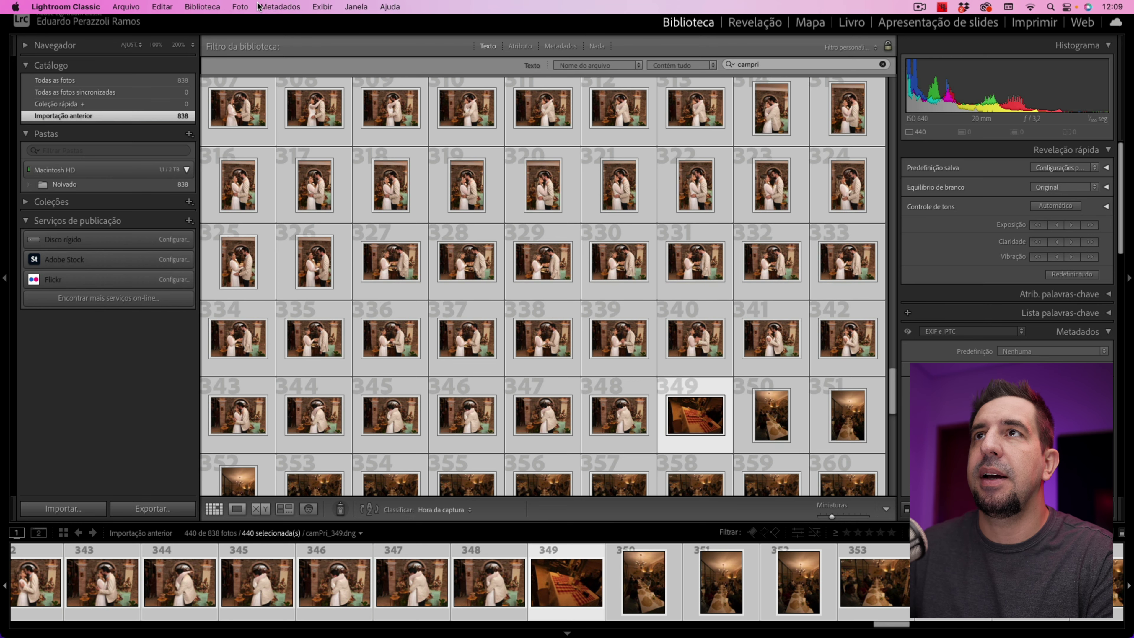
click(281, 6)
click(310, 199)
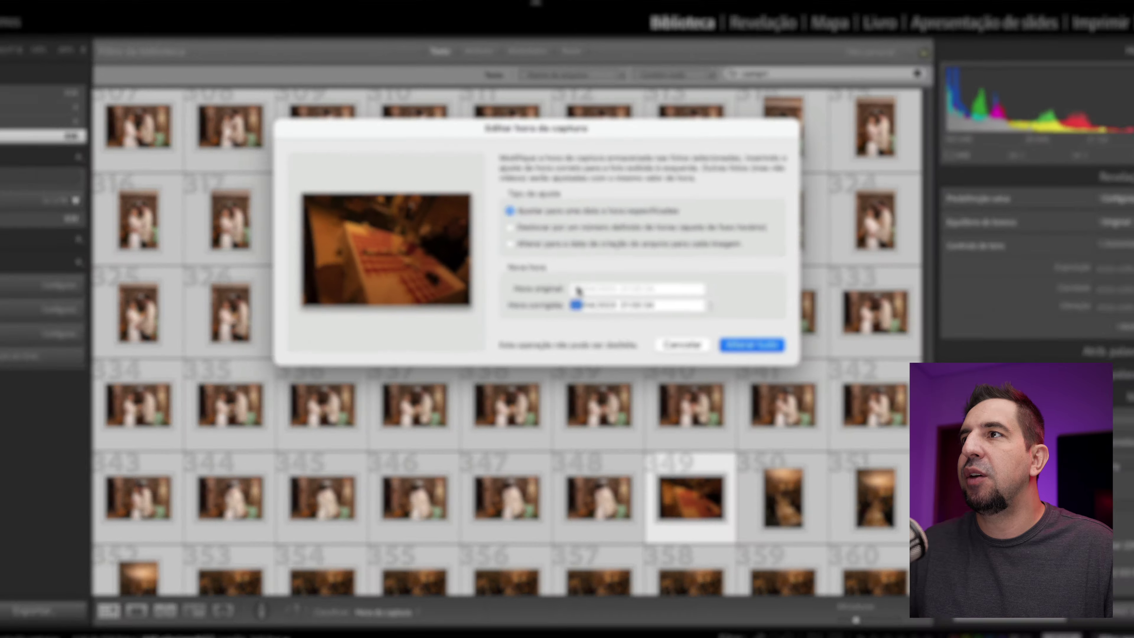
text(19:57)
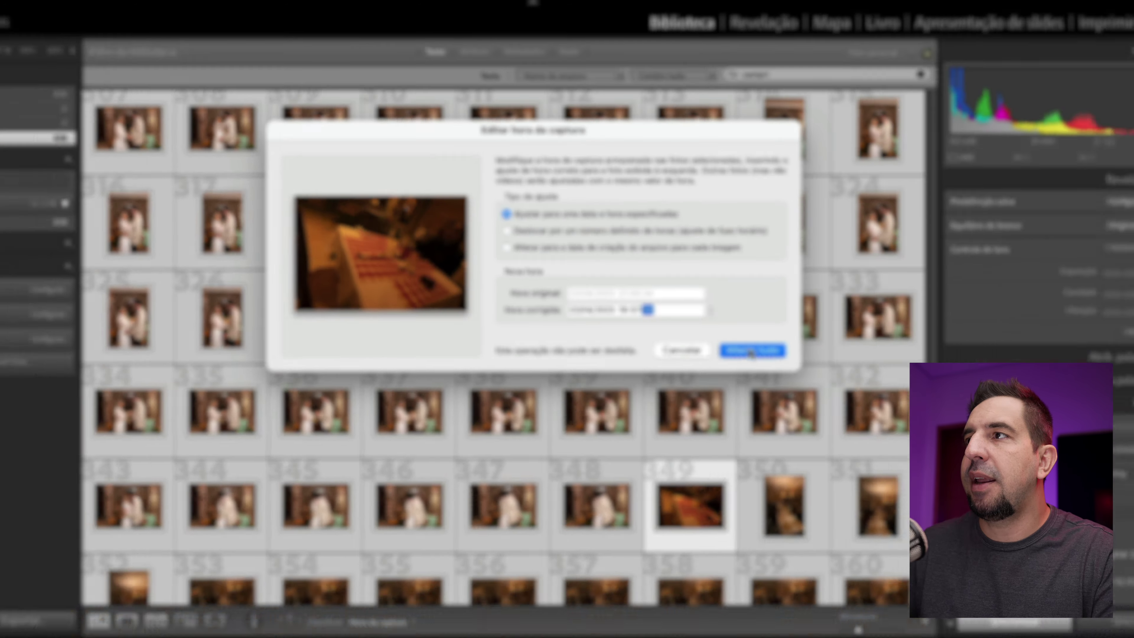
click(767, 480)
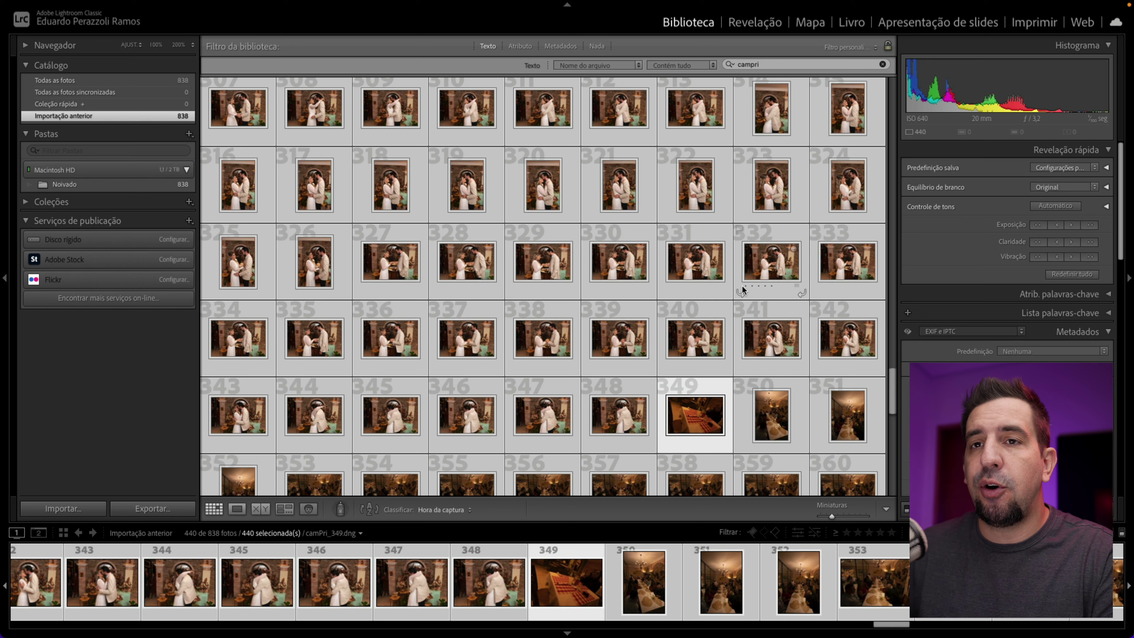
click(691, 408)
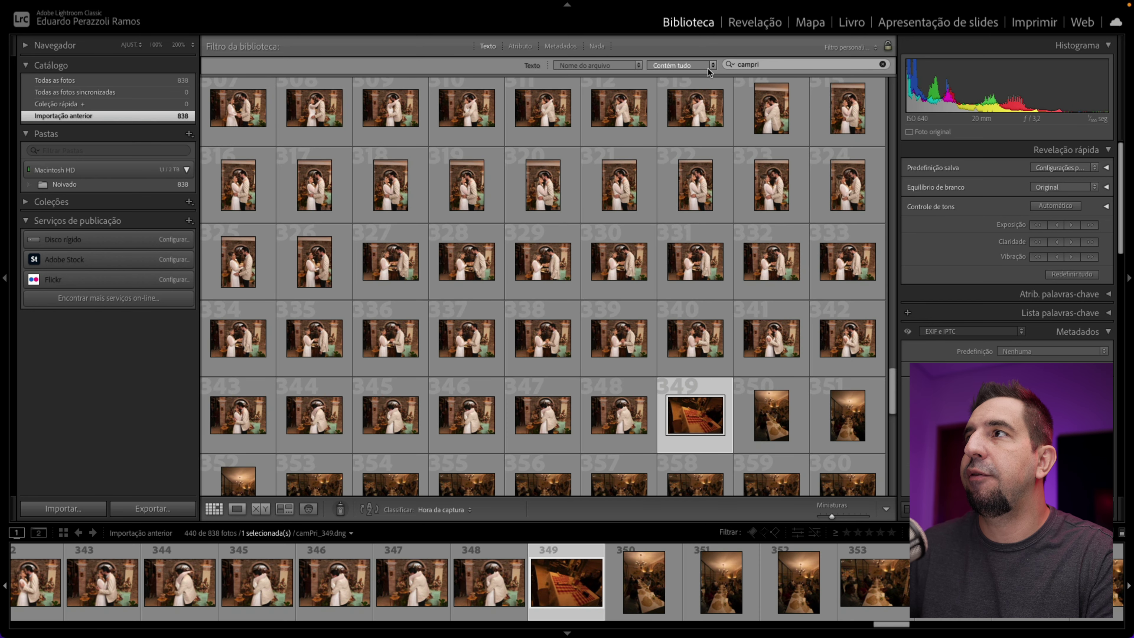
Clear the 'campri' filter and remove tablecloth photos 746 and 747 from the catalogue
click(883, 65)
scroll(823, 413, down, 2)
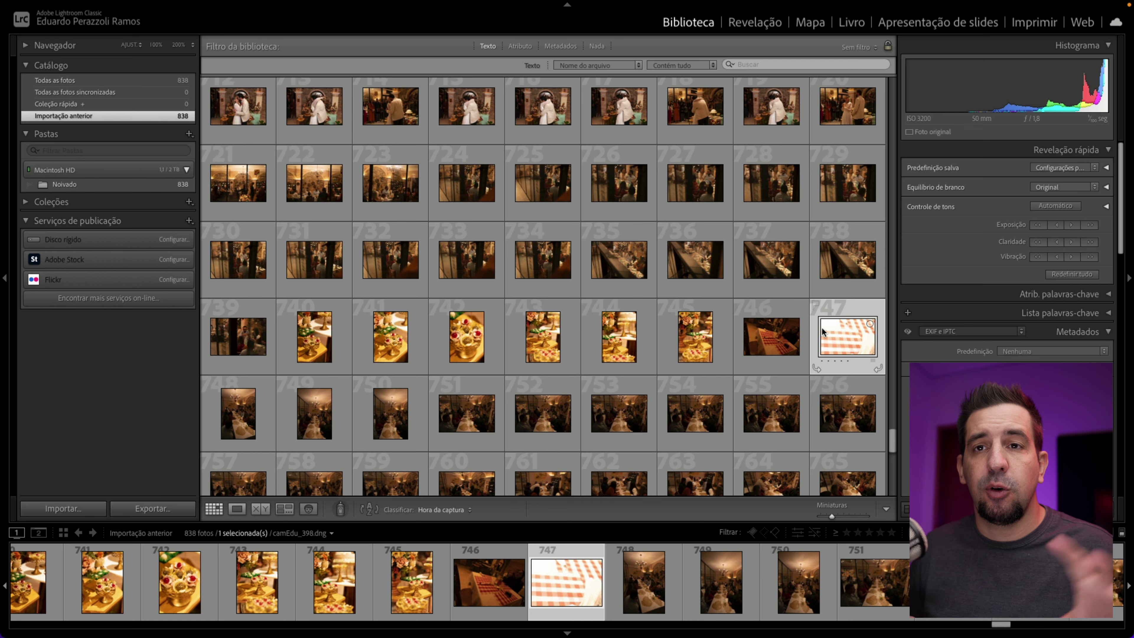
mouse_move(847, 337)
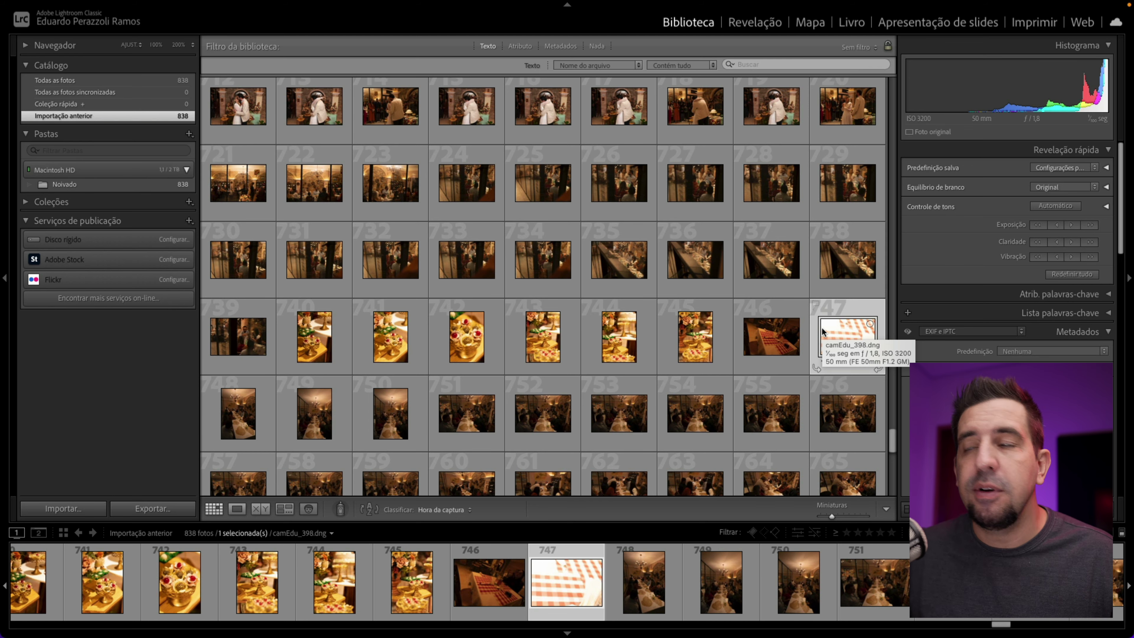
super+click(772, 329)
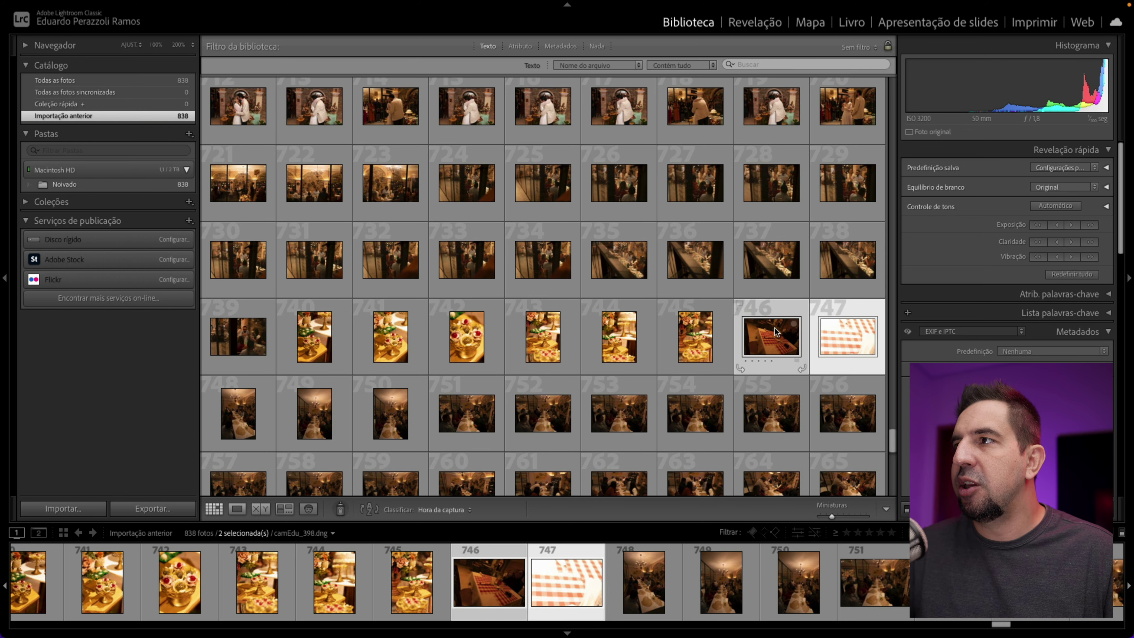
right_click(774, 331)
click(808, 606)
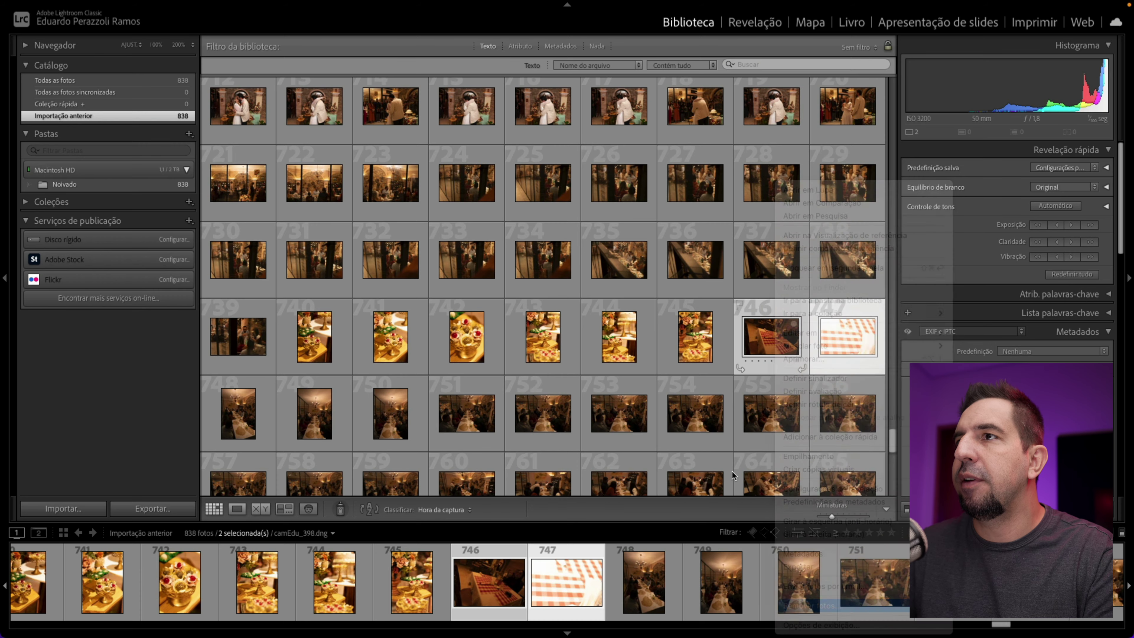
click(564, 279)
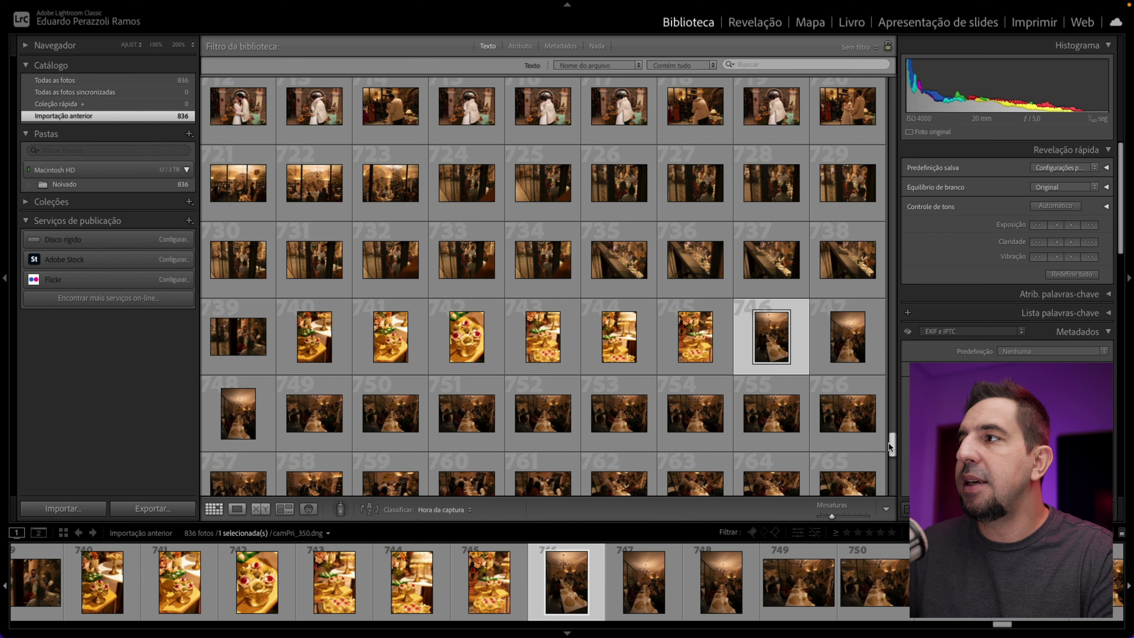
drag(888, 443, 877, 64)
click(315, 115)
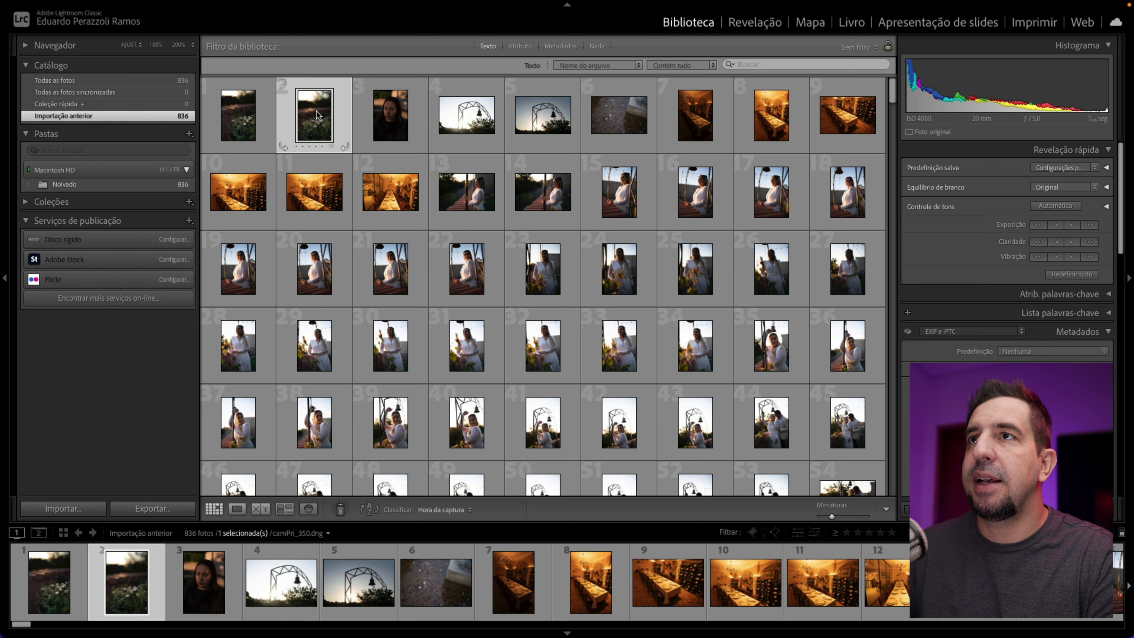
Browse the early photos 2 to 5 and photo 14 in the enlarged loupe view
click(237, 509)
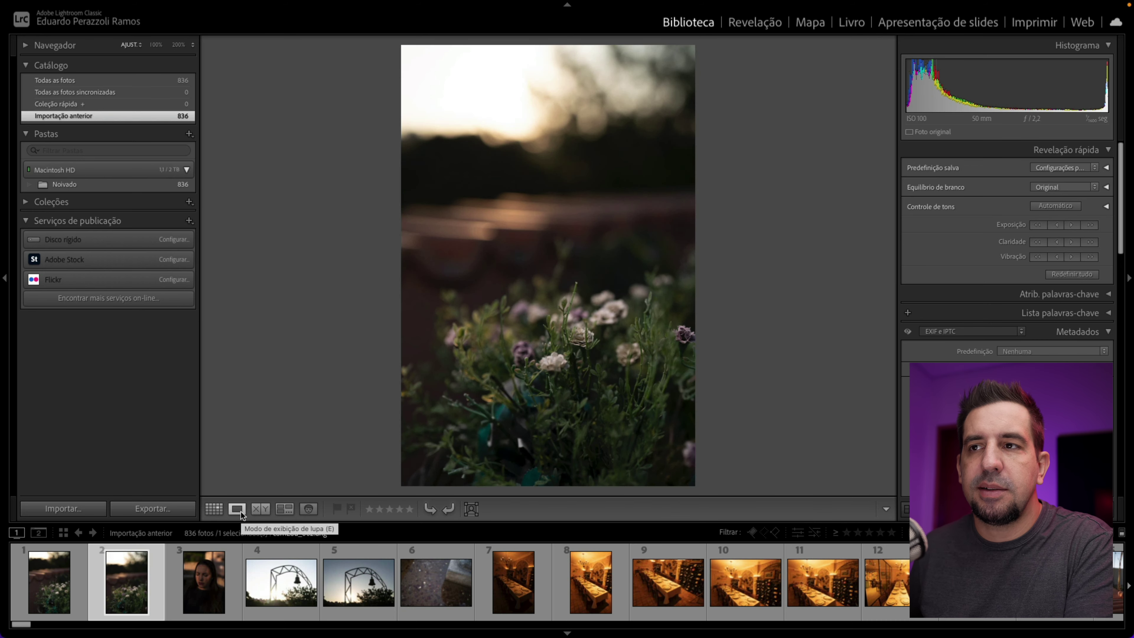
click(281, 579)
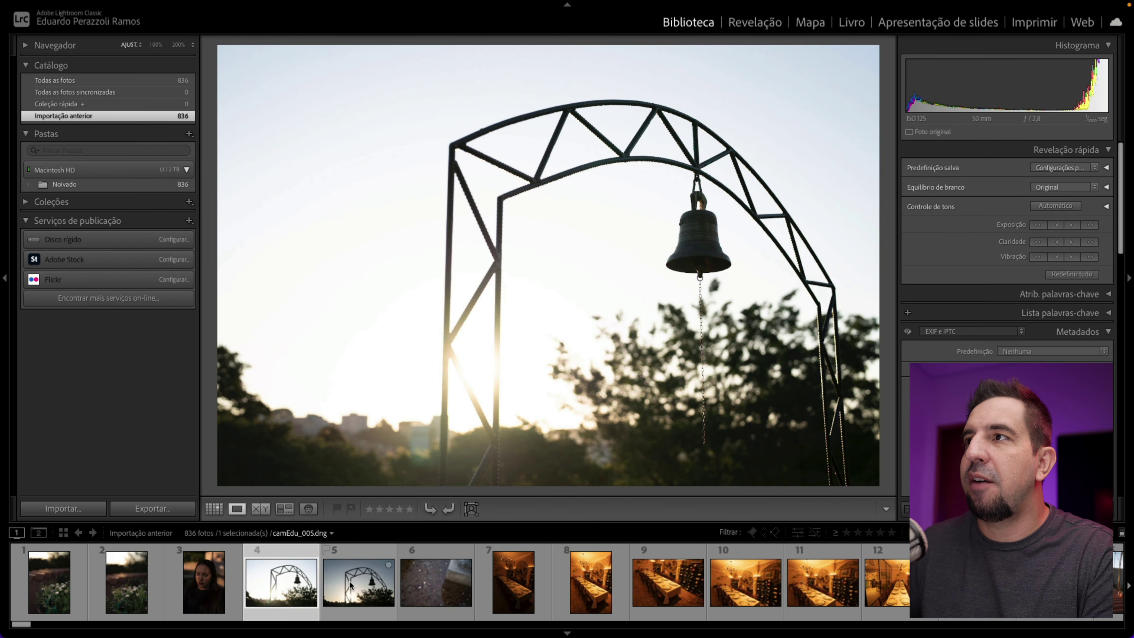
click(350, 581)
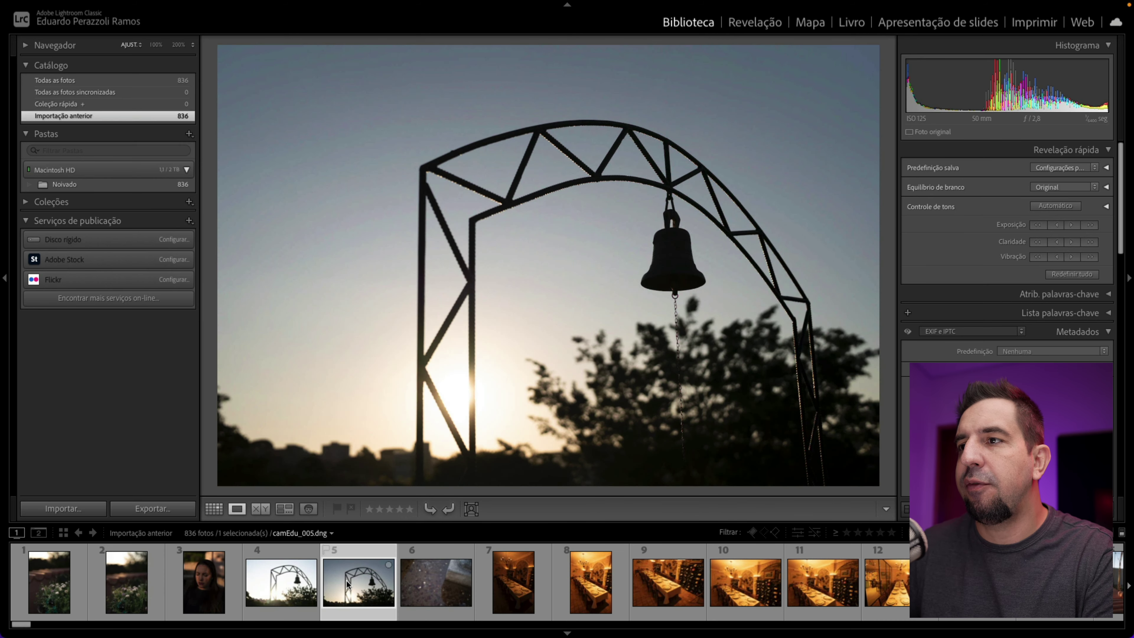
click(216, 585)
click(277, 581)
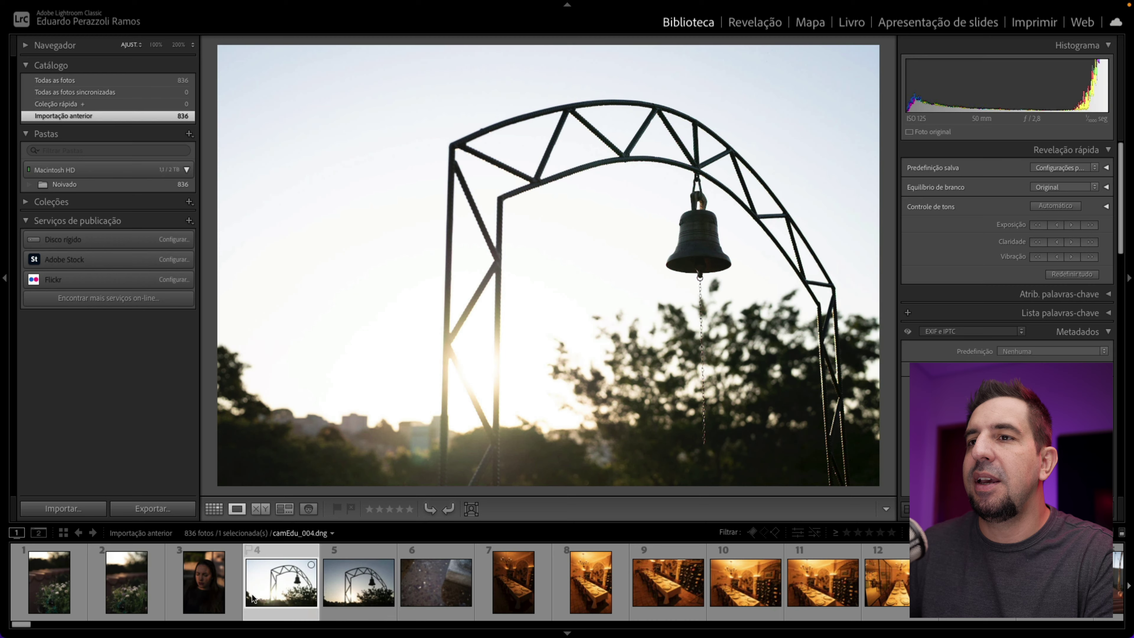
click(203, 583)
click(355, 589)
scroll(406, 586, down, 5)
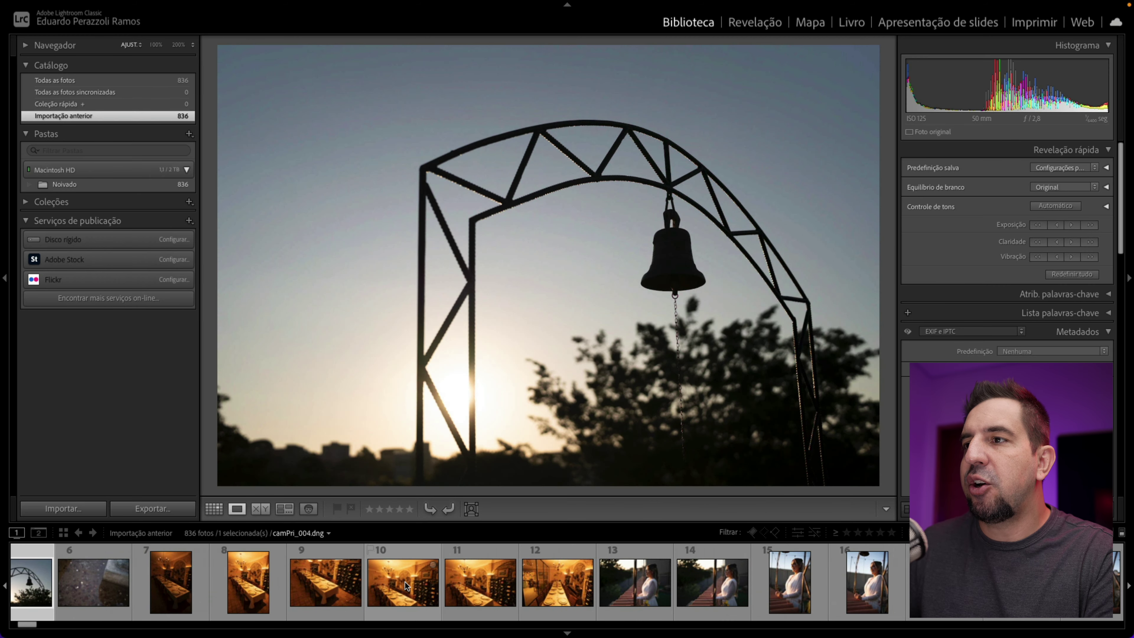
scroll(405, 587, down, 2)
scroll(405, 587, down, 2)
click(368, 577)
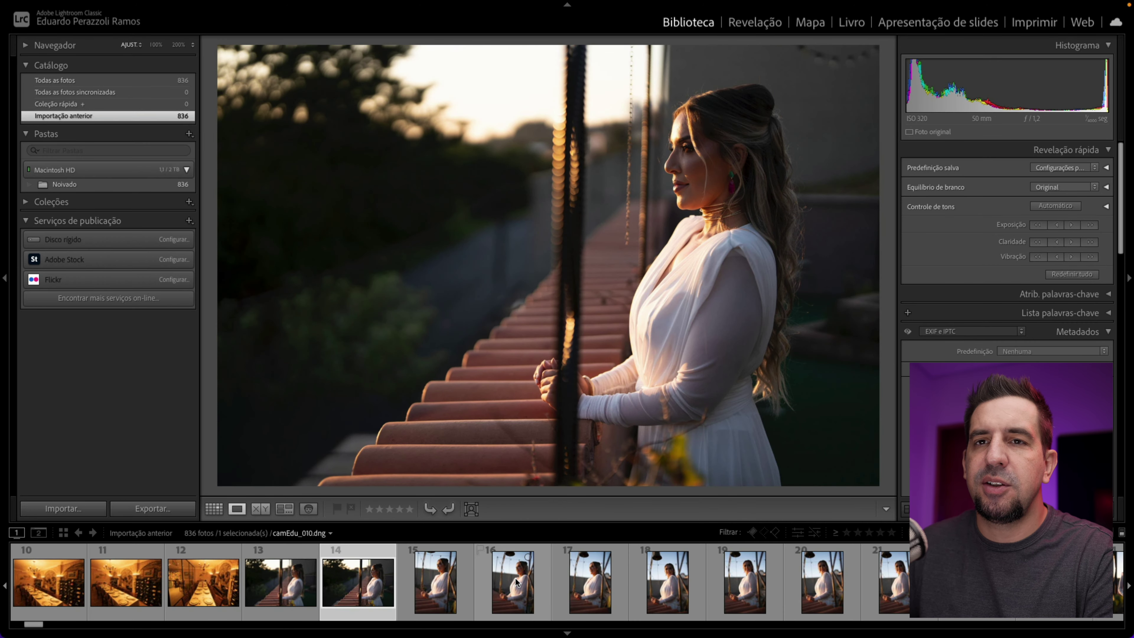
drag(418, 523, 419, 524)
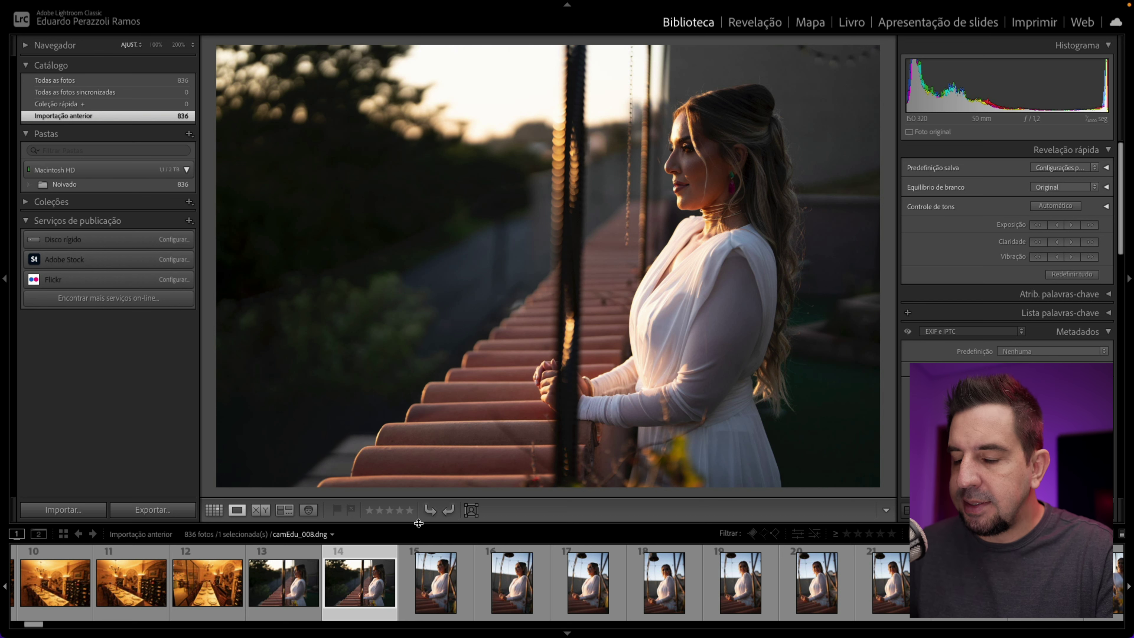
Flag the first couple shot as a pick after a 100% face check; undo a mistaken pick on photo 53
key(Right)
key(Right)
key(Right)
key(Right)
key(Right)
key(Right)
key(Right)
key(Right)
key(Right)
key(Right)
key(Right)
key(Right)
key(Right)
key(Right)
key(Right)
key(Right)
key(Right)
key(Right)
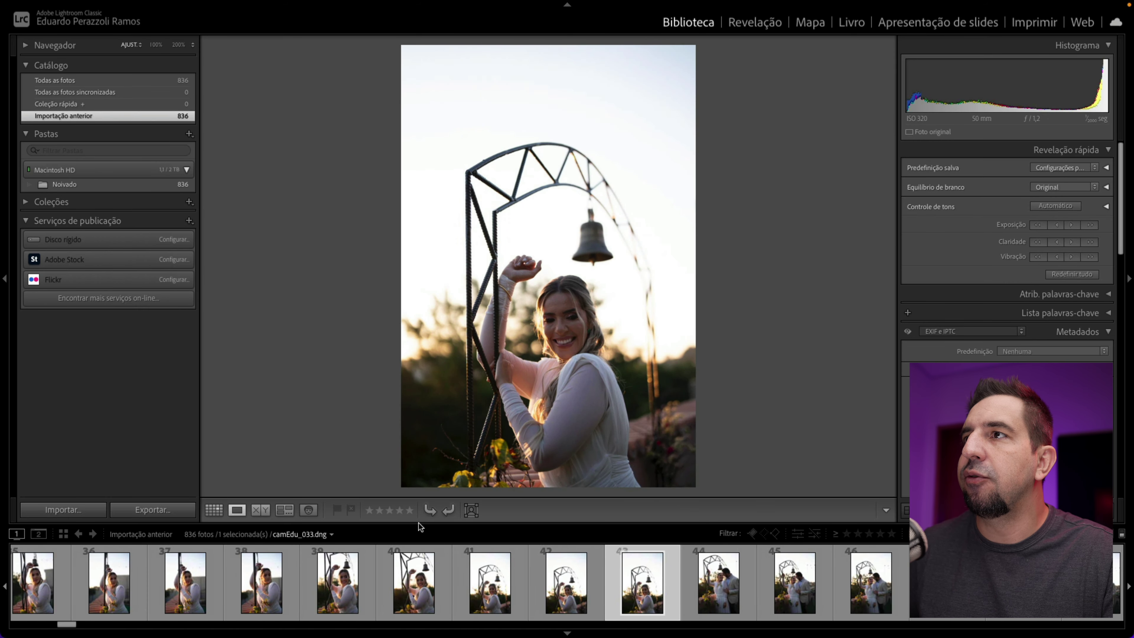
key(Right)
key(Right)
key(Right)
key(Right)
key(Right)
key(Right)
key(Right)
key(Right)
key(Right)
key(Right)
key(Right)
key(Right)
key(Right)
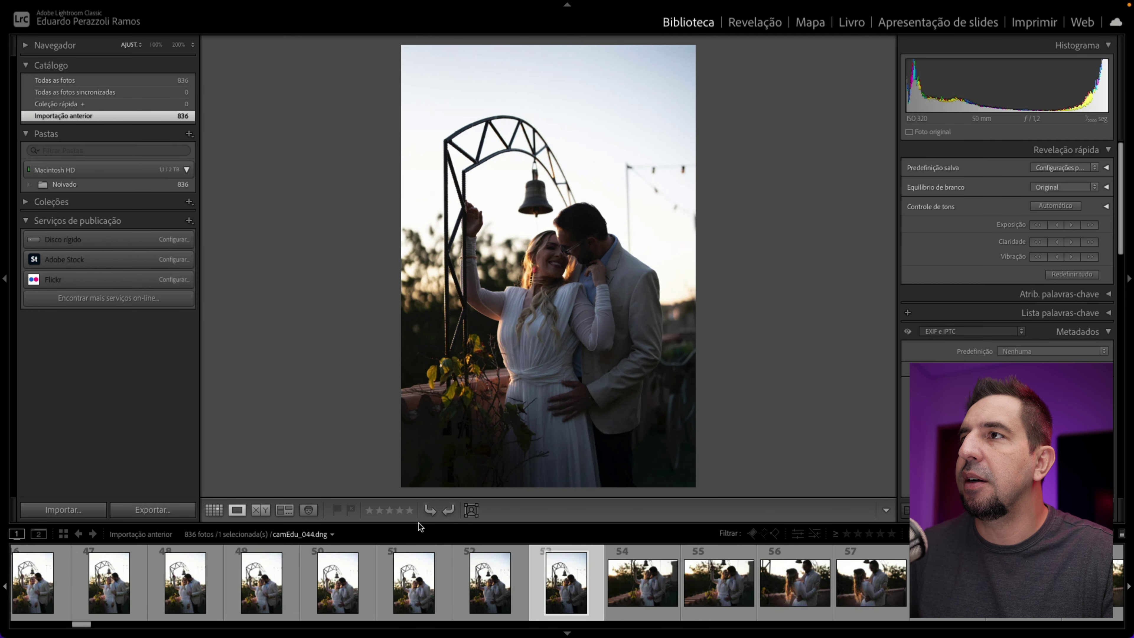
key(p)
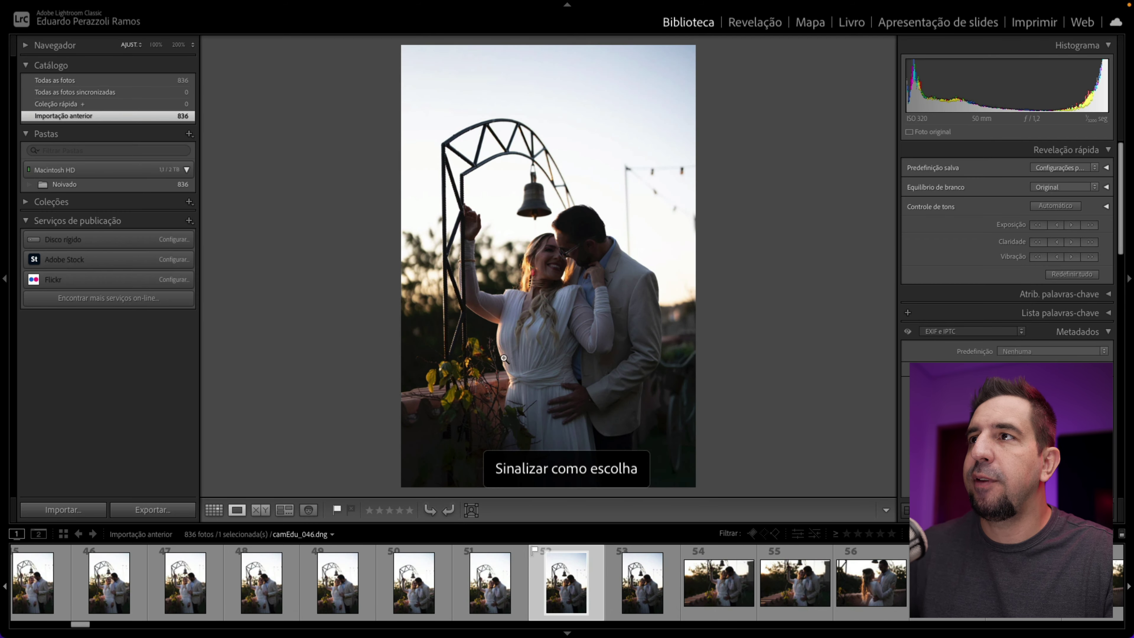
key(z)
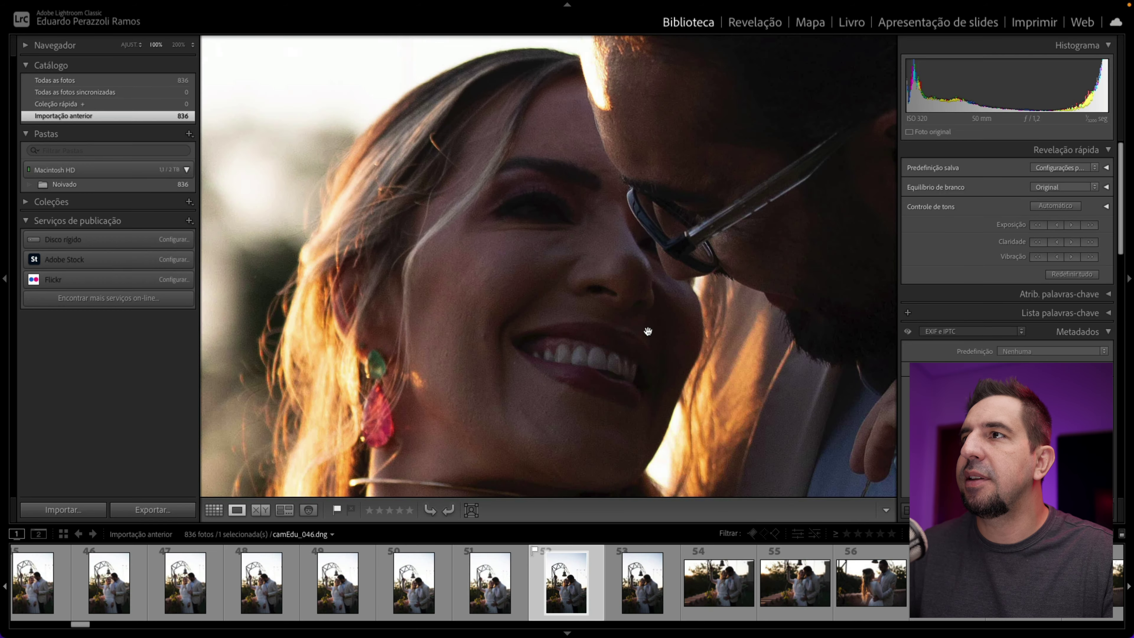
drag(647, 355, 544, 182)
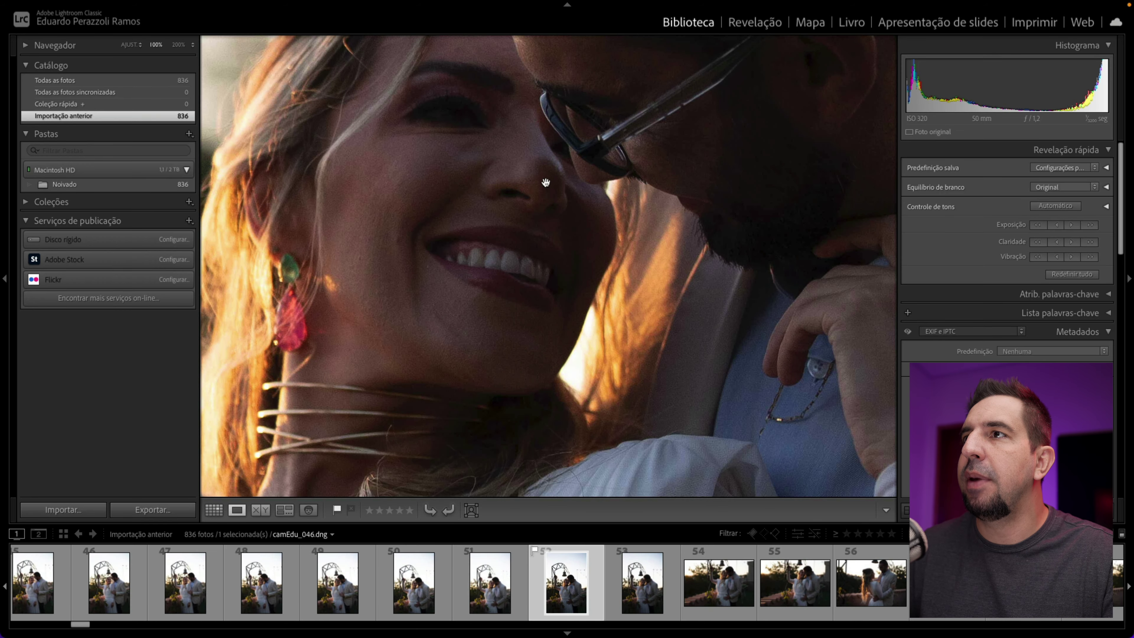
click(588, 308)
click(643, 583)
key(p)
key(z)
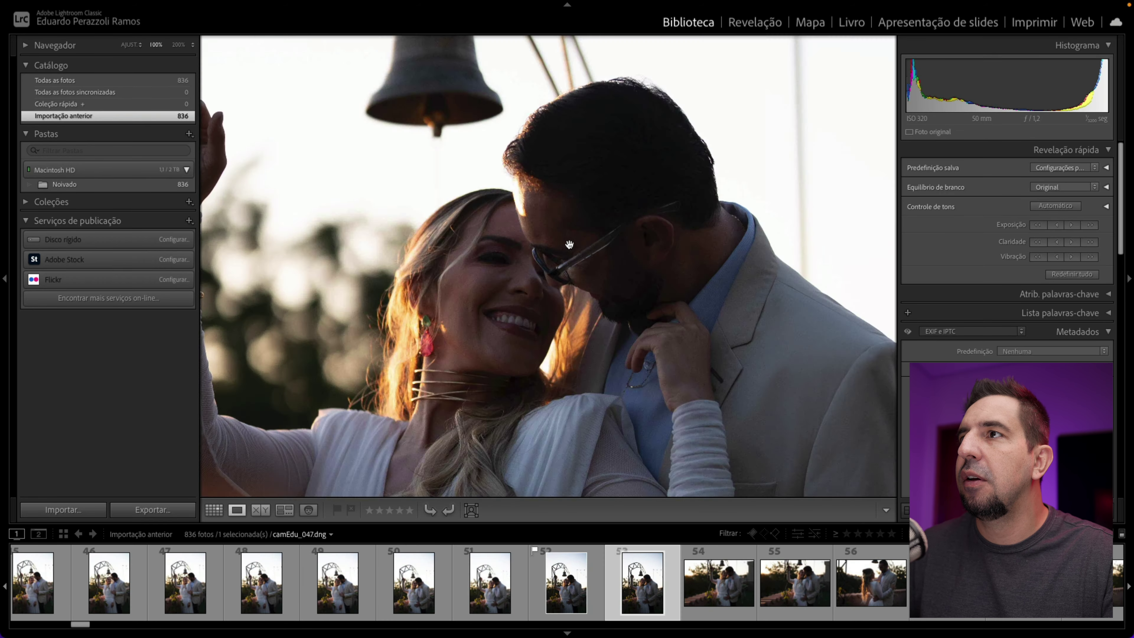
click(522, 180)
key(Left)
key(u)
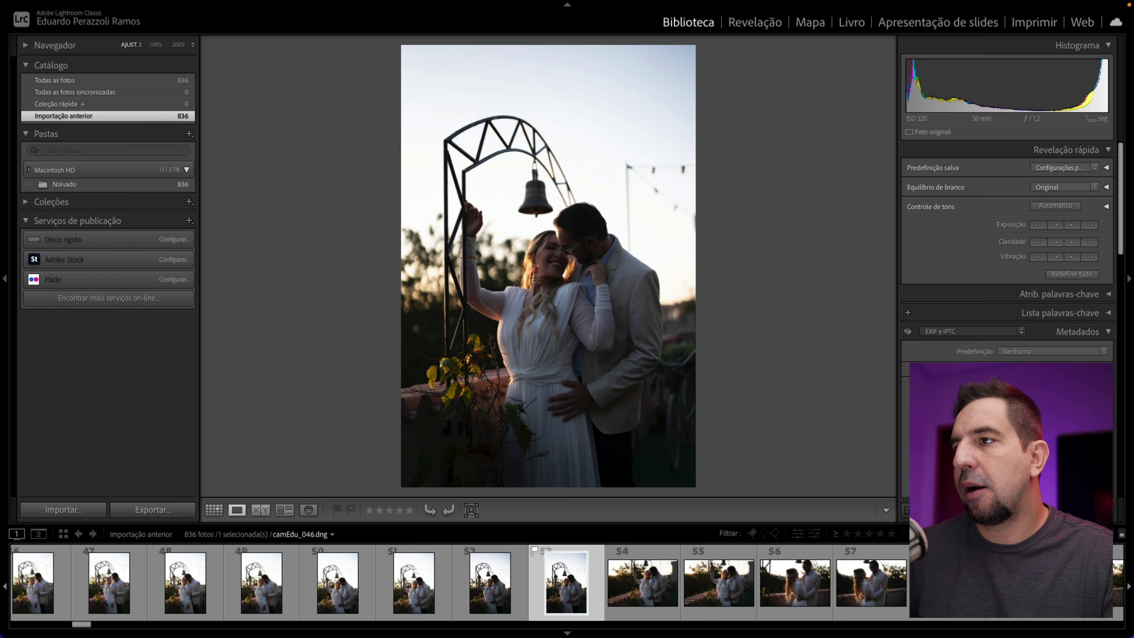
Step through the close-up couple shots, flag one as a pick, and check sharpness at full size
key(Right)
key(Right)
key(Right)
key(Right)
key(Right)
key(Right)
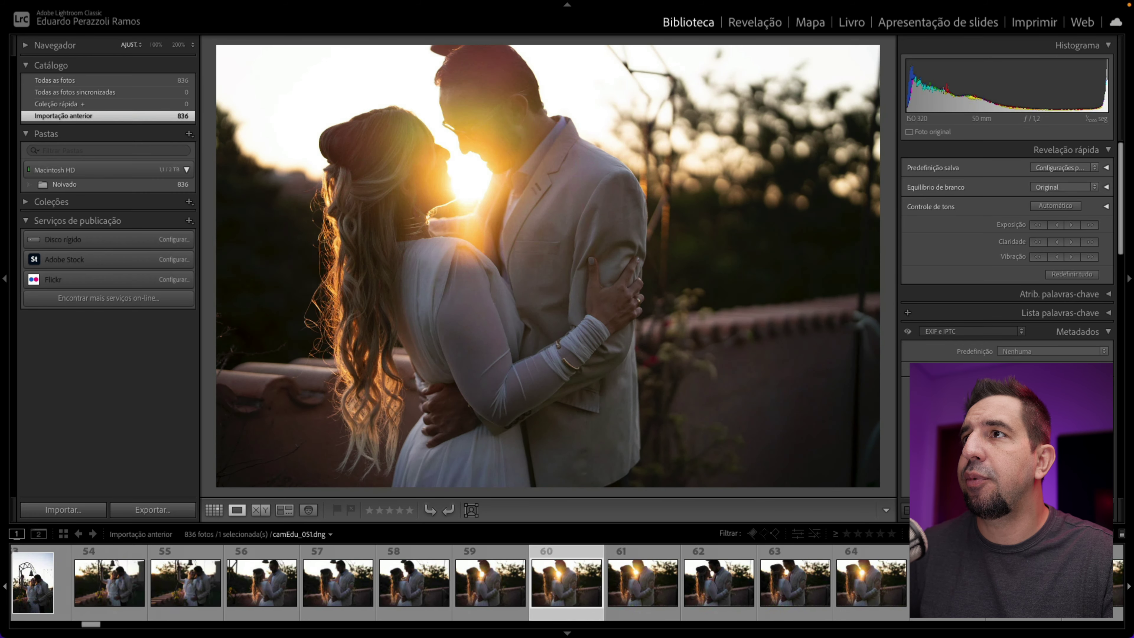
key(Right)
key(Right)
key(Right)
key(Right)
key(Right)
key(Right)
key(Right)
key(Right)
key(Right)
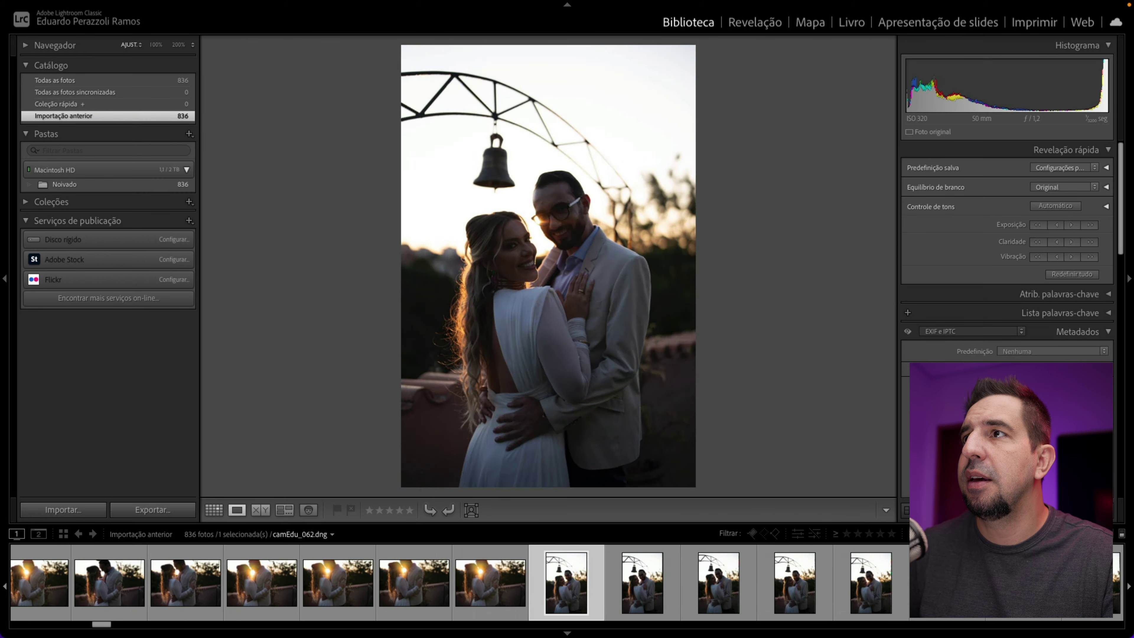
key(Left)
key(Right)
key(Right)
key(Right)
key(Right)
key(Right)
key(Right)
key(Right)
key(Right)
key(Right)
key(Right)
key(Right)
key(Left)
key(Left)
key(Left)
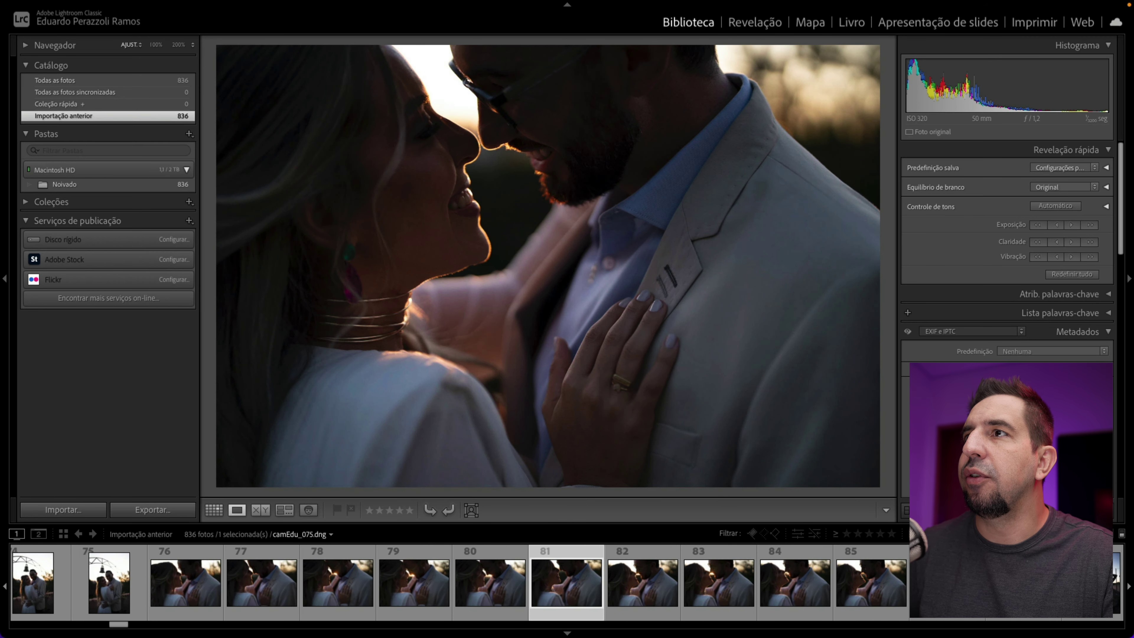
key(p)
key(Right)
key(Right)
key(Right)
key(Right)
key(Right)
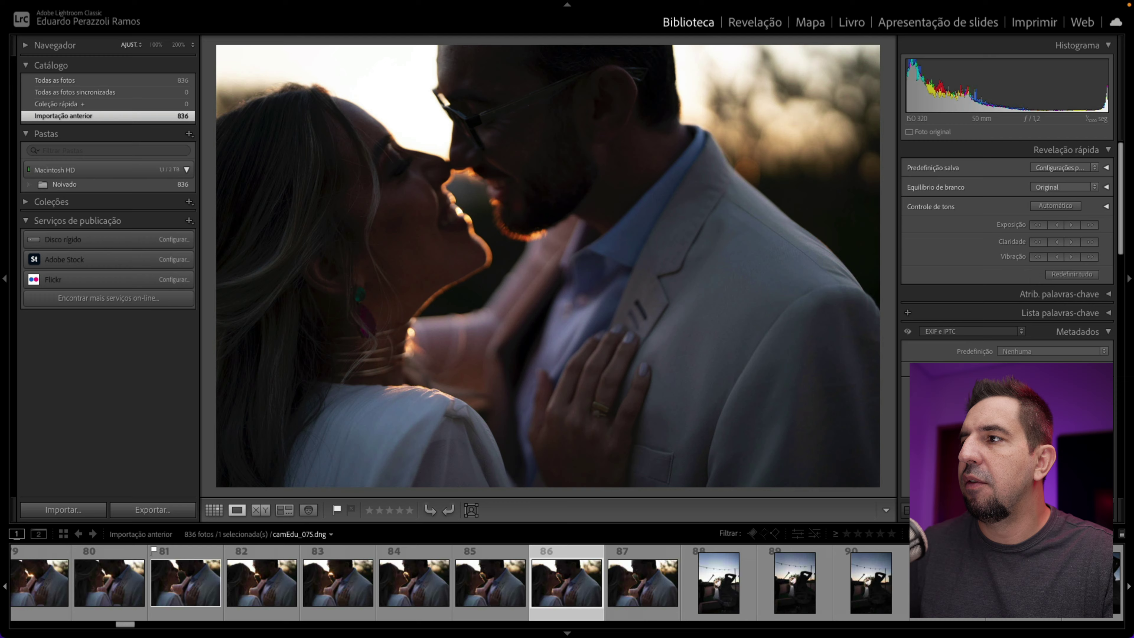
key(Right)
key(Right)
key(Right)
key(Right)
key(Right)
key(Right)
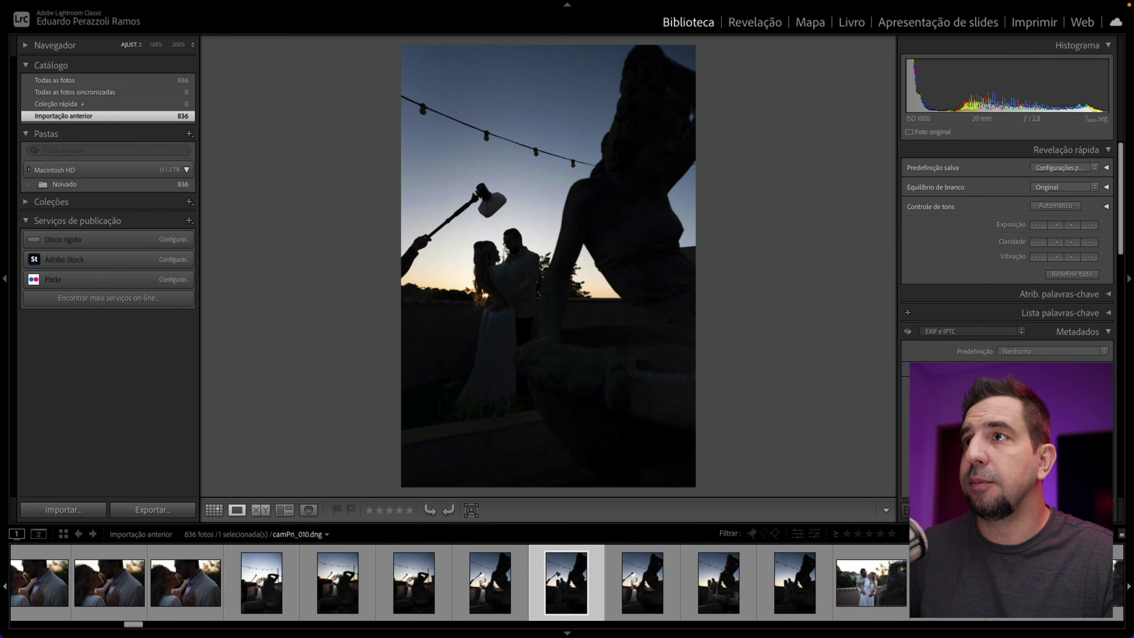
key(Left)
click(575, 225)
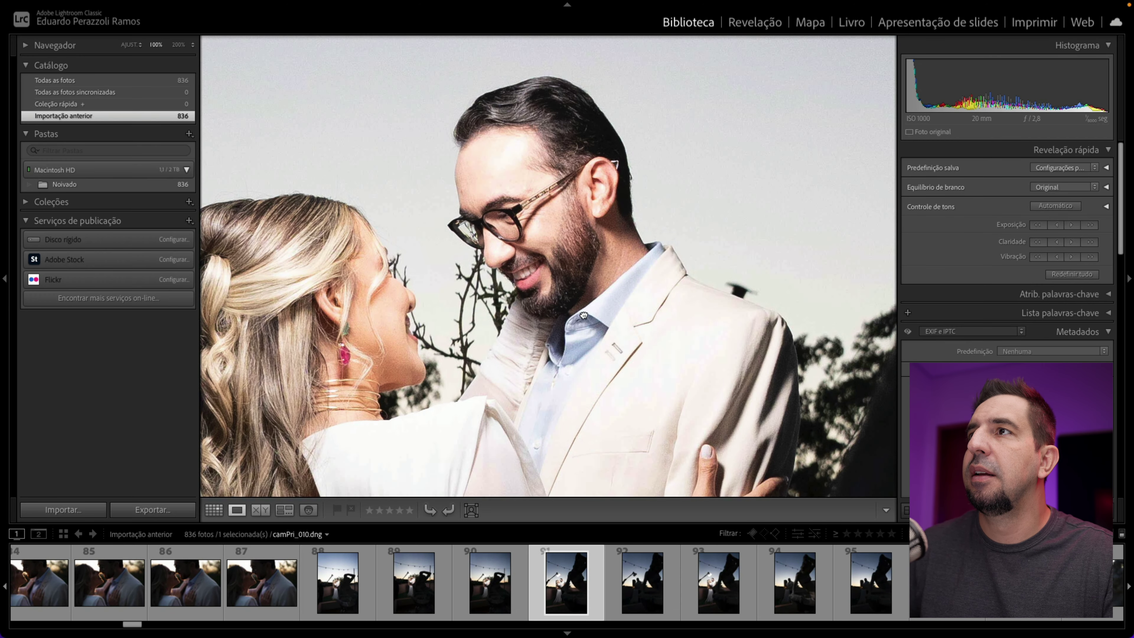
click(515, 261)
Advance through the silhouette photos and the following couple poses
key(Left)
key(Right)
key(Right)
key(Right)
key(Right)
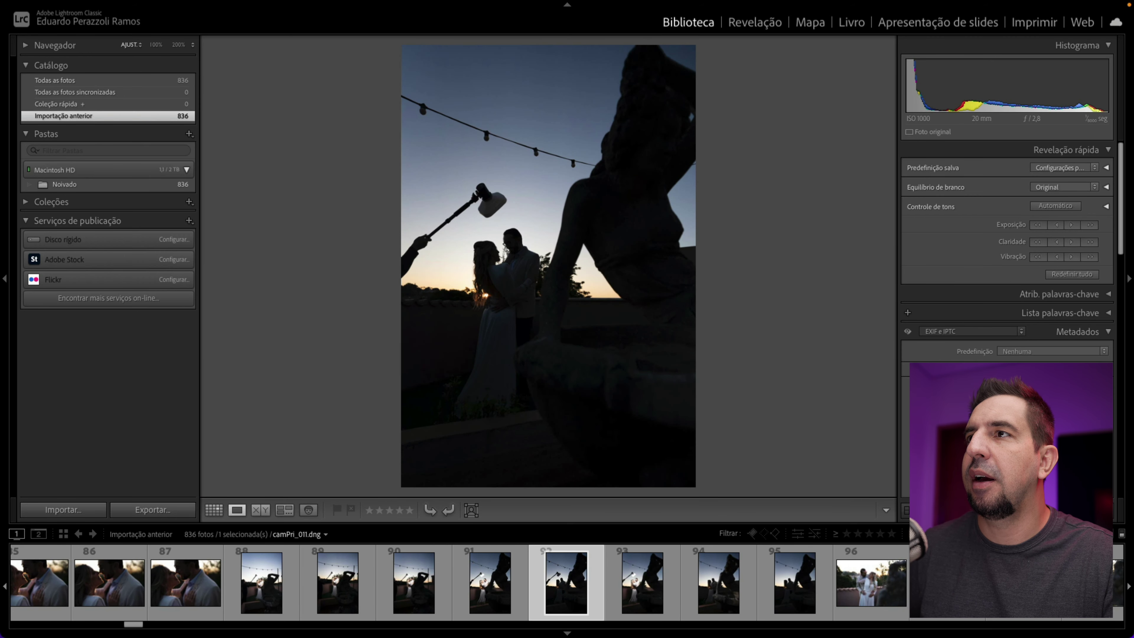
key(Right)
key(Right)
key(Right)
key(Right)
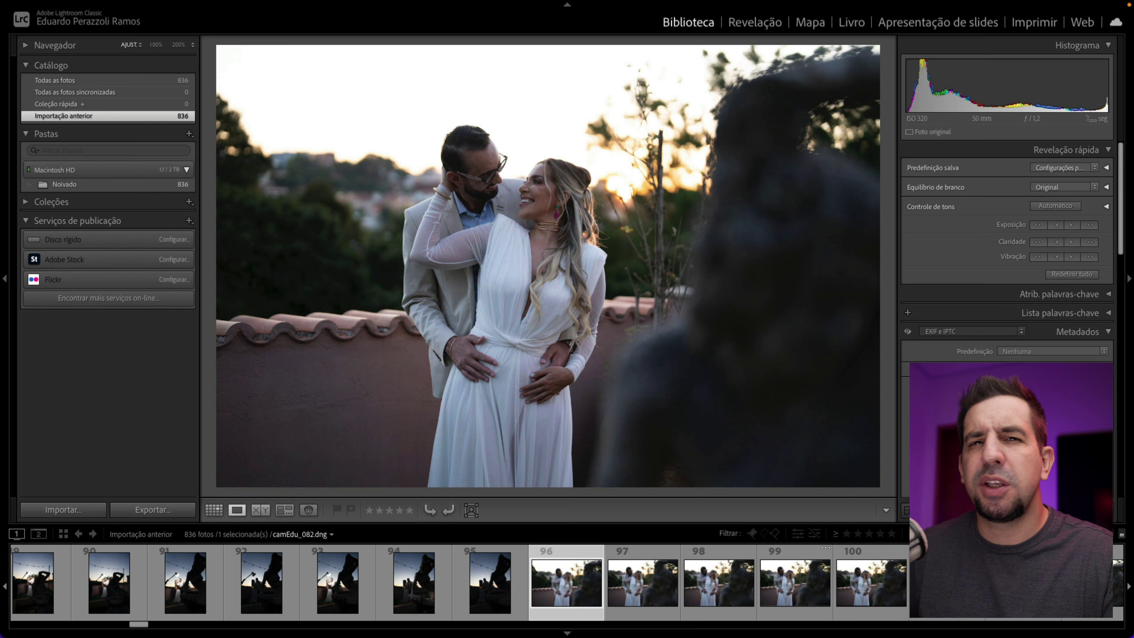
key(Right)
key(Right)
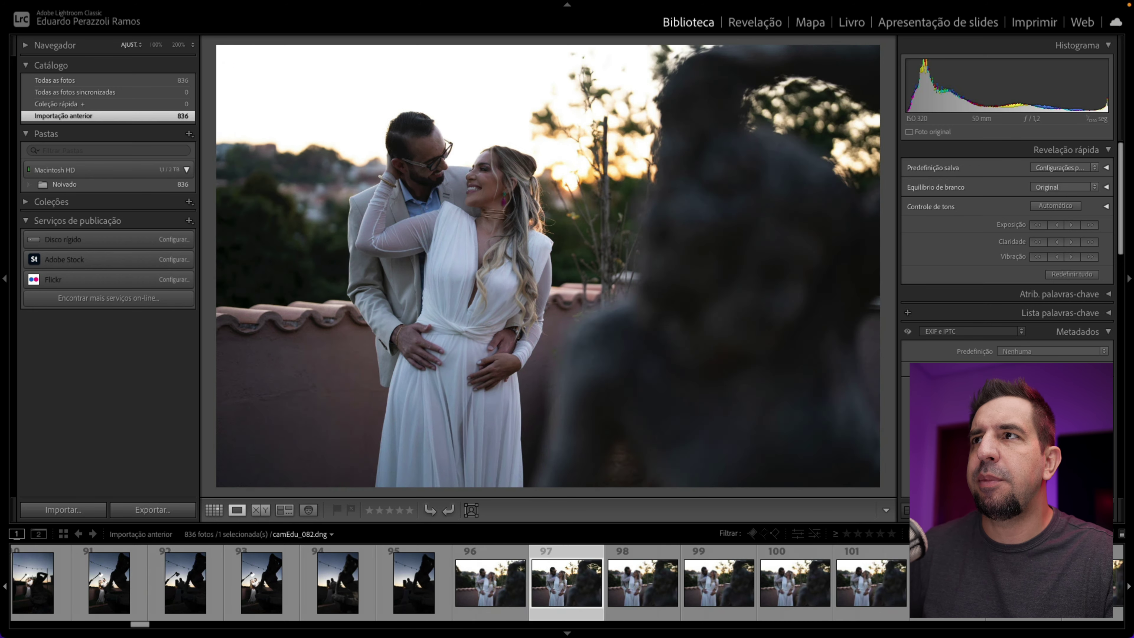
key(Right)
key(Right)
key(Right)
key(Right)
key(Right)
key(Right)
key(Right)
key(Right)
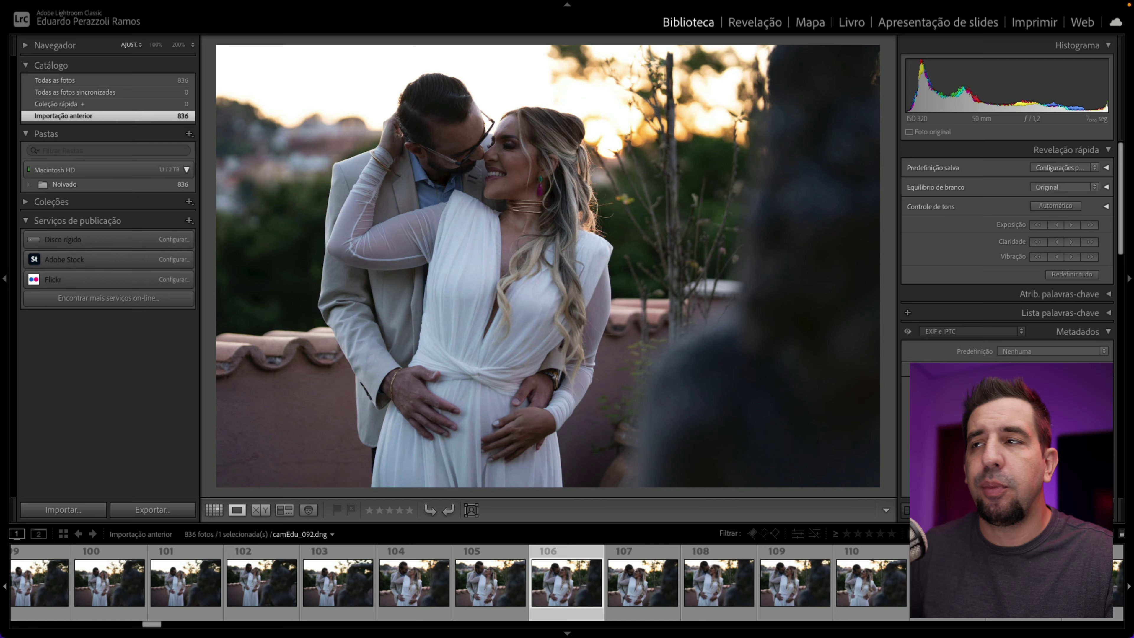
key(Right)
key(Right)
key(Right)
key(Right)
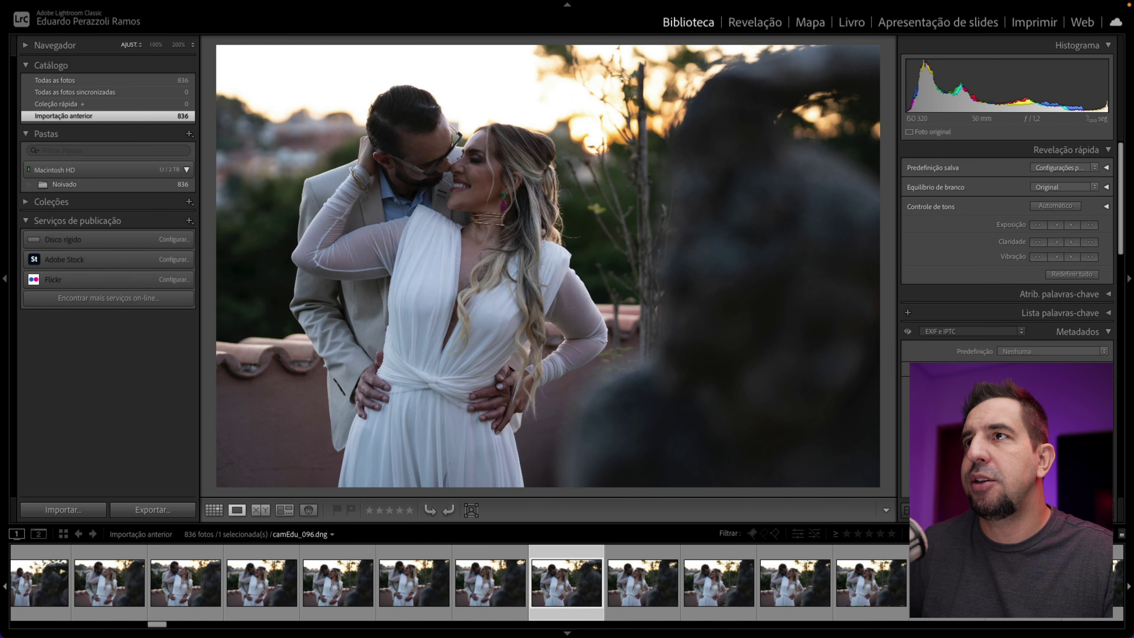
key(Right)
key(Right)
key(Right)
key(Right)
key(Right)
key(Right)
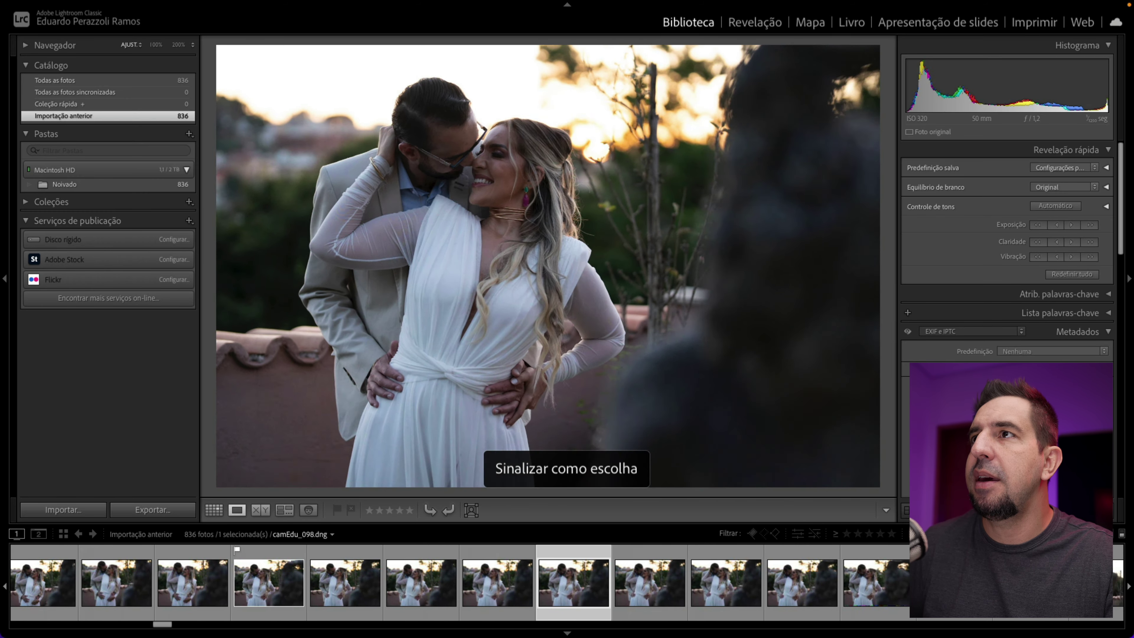
key(Right)
key(Right)
key(Right)
key(Right)
key(Right)
key(Right)
Flag the couple-with-bicycle photo as a pick after checking their faces up close
key(Right)
key(Right)
key(Right)
key(Right)
key(Right)
key(Right)
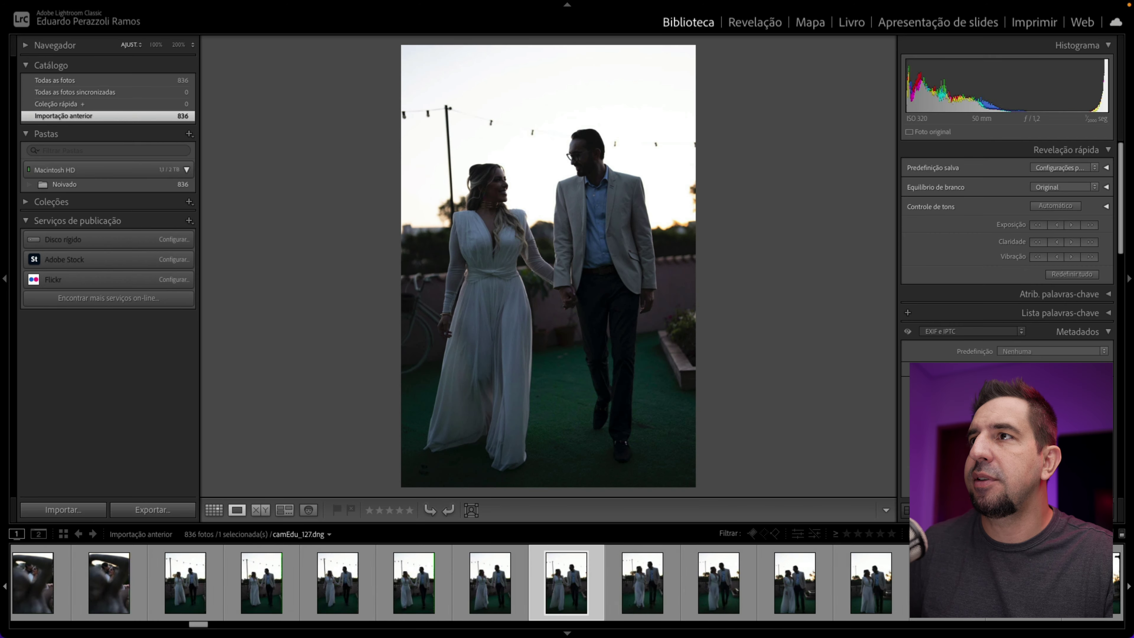
key(Right)
key(Right)
key(Right)
key(Right)
key(Right)
key(Right)
key(Right)
key(Right)
key(Right)
key(Right)
key(Right)
key(Right)
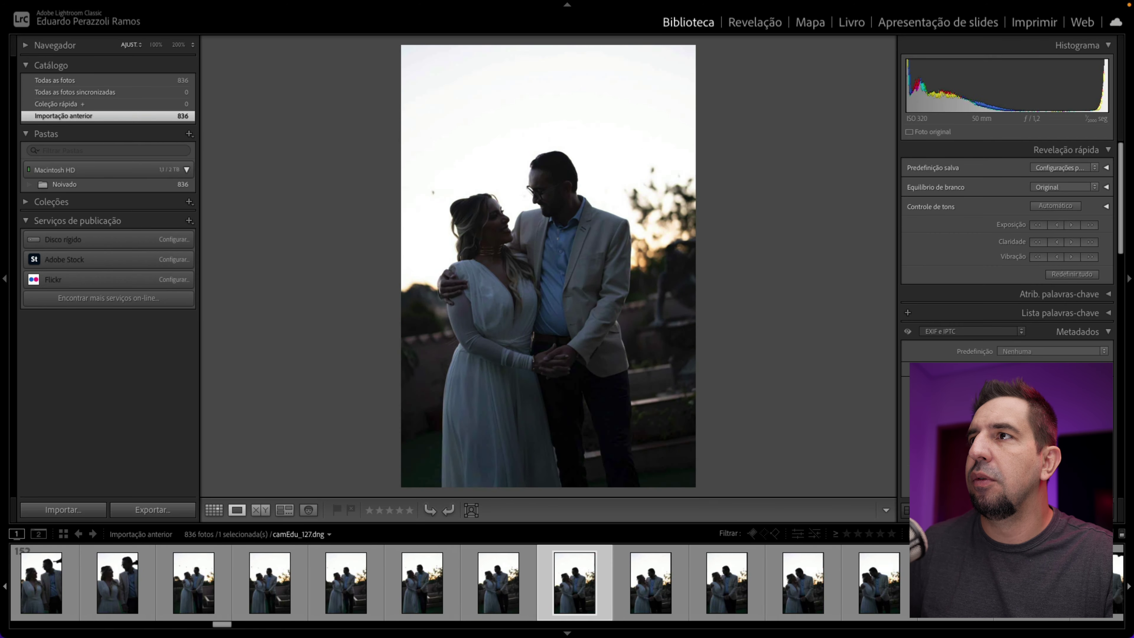
key(Right)
key(Right)
key(Right)
key(Right)
key(Right)
key(Right)
key(Right)
key(Right)
key(Right)
key(Right)
key(Right)
key(Right)
key(Right)
key(Right)
key(Right)
key(Right)
key(Right)
key(Right)
key(Right)
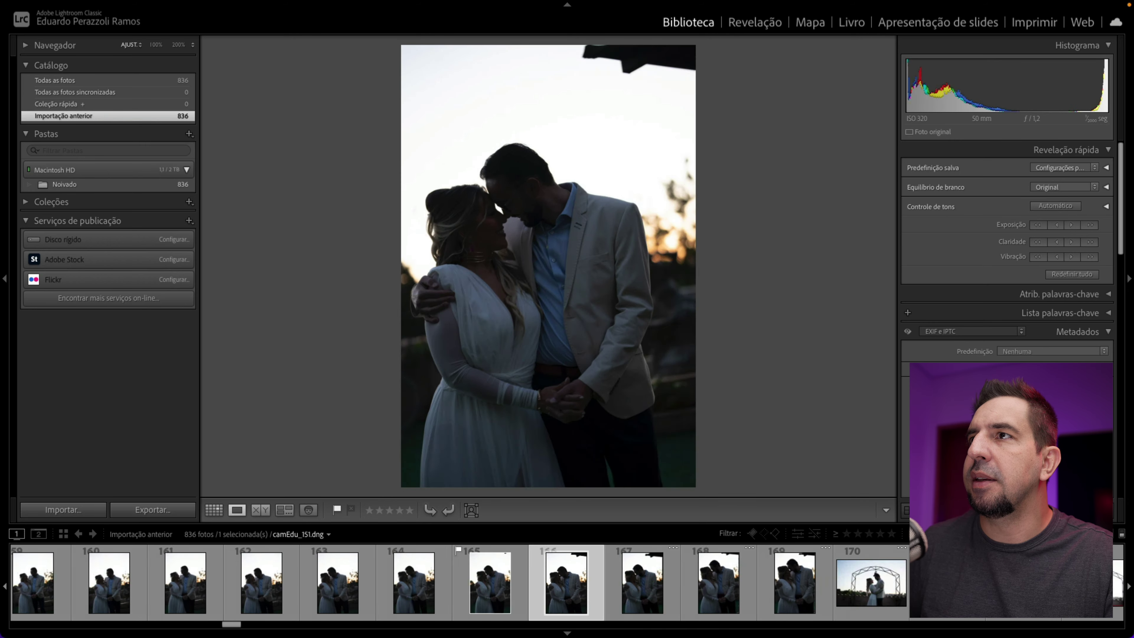
key(Right)
key(Right)
key(Right)
key(Right)
key(Right)
key(Right)
key(Right)
key(Right)
key(Right)
key(Right)
key(Right)
key(Right)
key(Right)
key(Right)
key(Right)
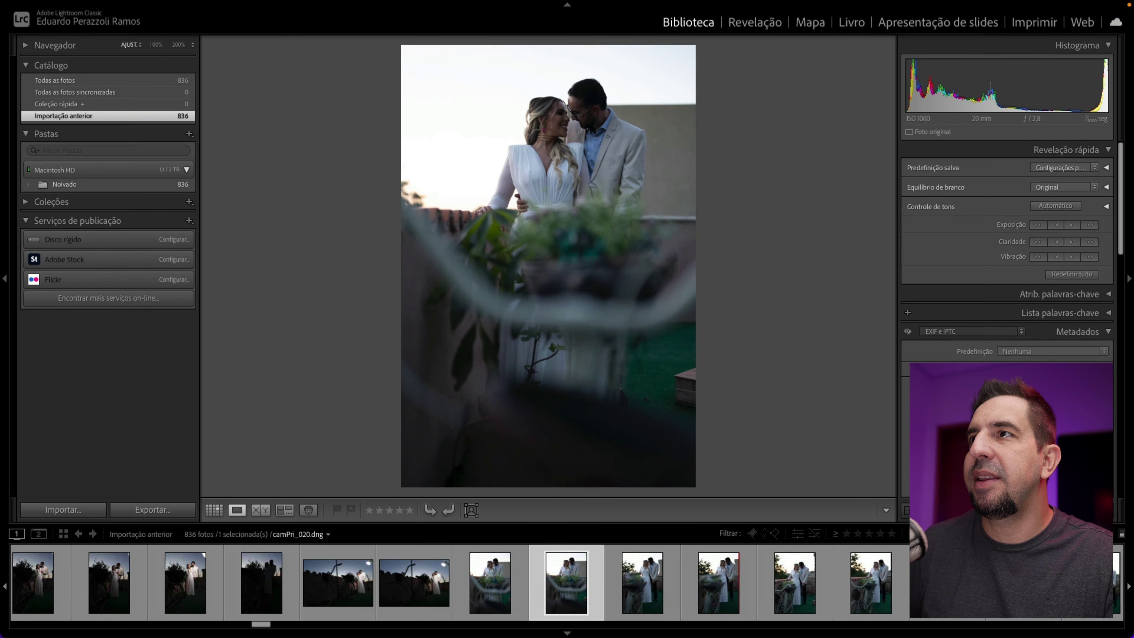
key(Right)
key(Right)
key(Right)
key(Right)
key(Right)
key(Right)
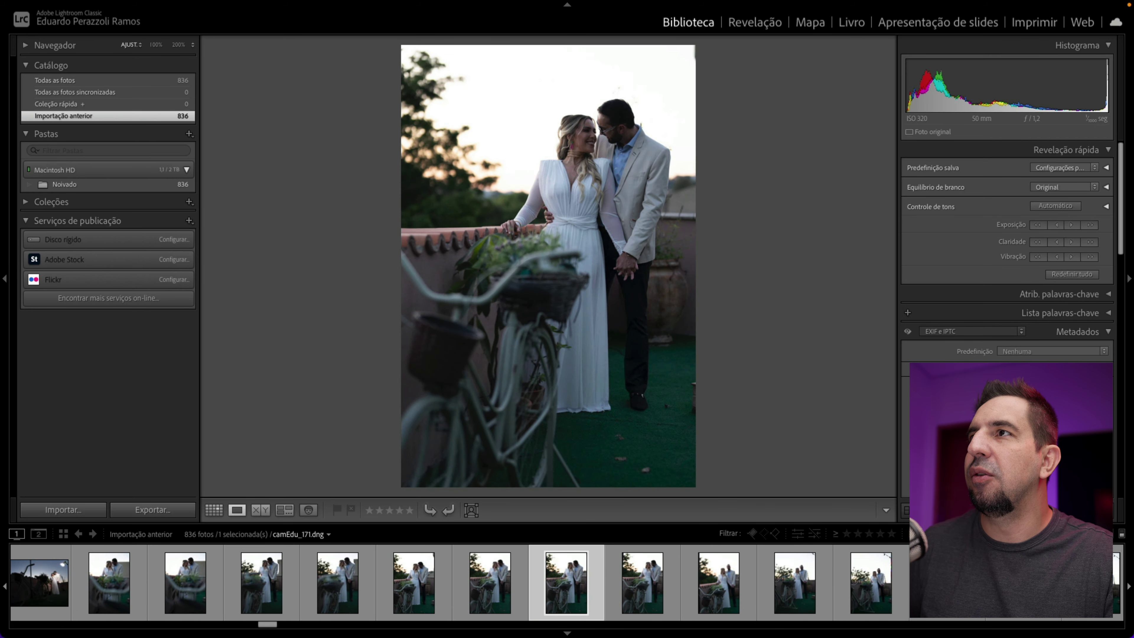
key(p)
click(615, 110)
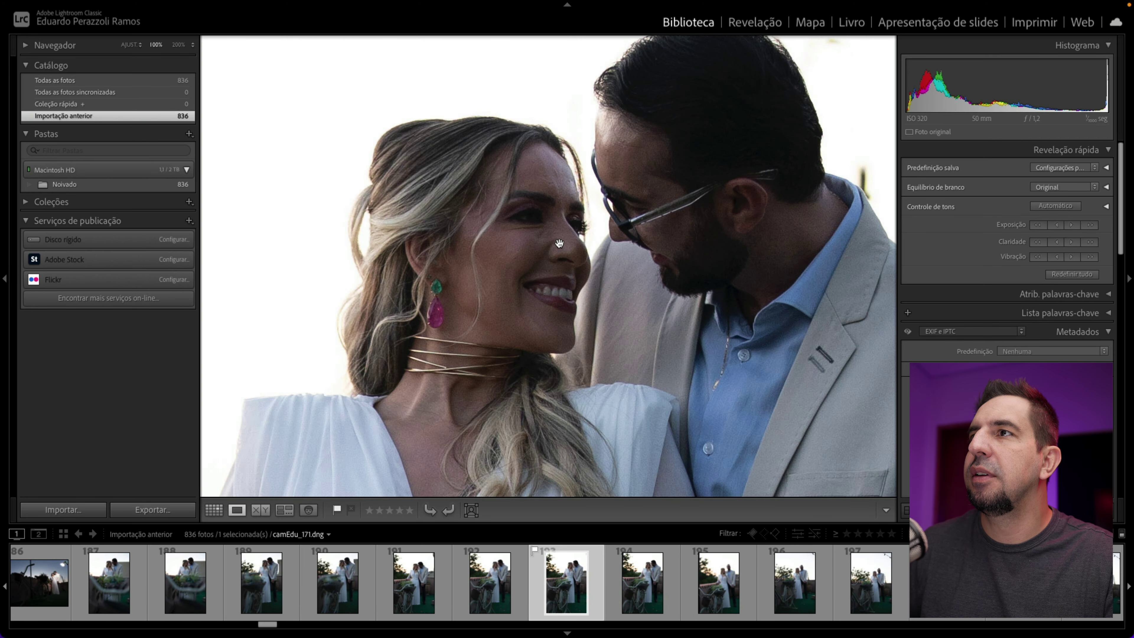
click(559, 252)
Skip past the bicycle shots and flag the string-lights photo as a pick
key(Right)
key(Right)
key(Right)
key(Right)
key(Right)
key(Right)
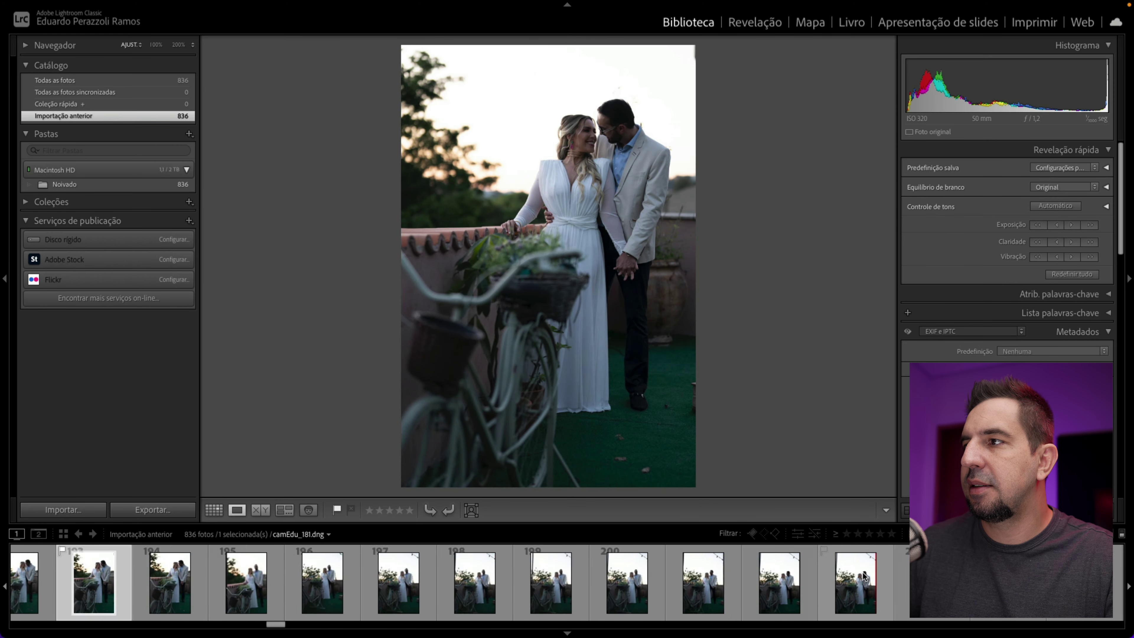
key(Right)
key(Right)
key(Right)
key(Right)
key(Right)
key(Right)
key(Right)
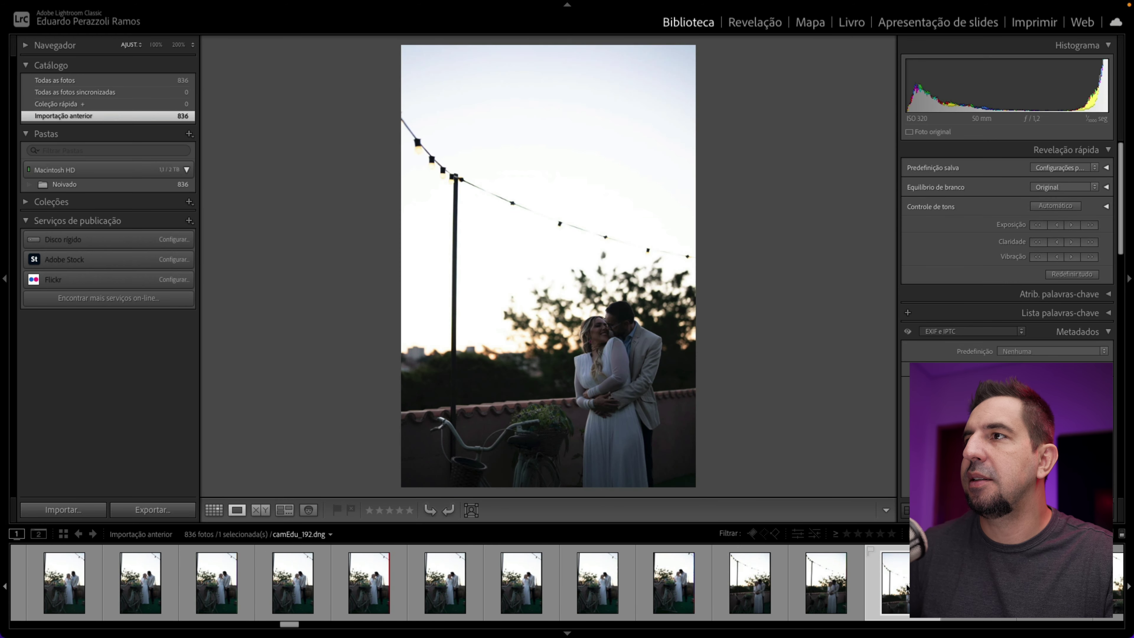
key(Right)
key(Right)
key(Right)
key(p)
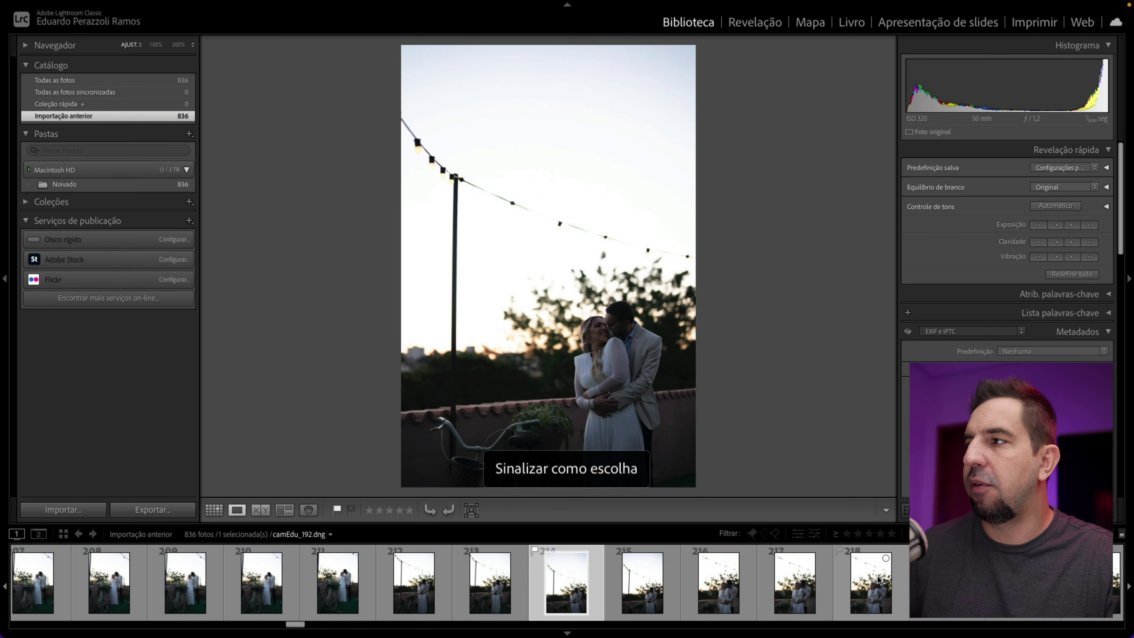
Return to the photo of the couple walking hand in hand and flag it as a pick
scroll(308, 545, up, 3)
scroll(308, 580, up, 10)
scroll(335, 581, up, 10)
scroll(380, 581, up, 10)
click(600, 586)
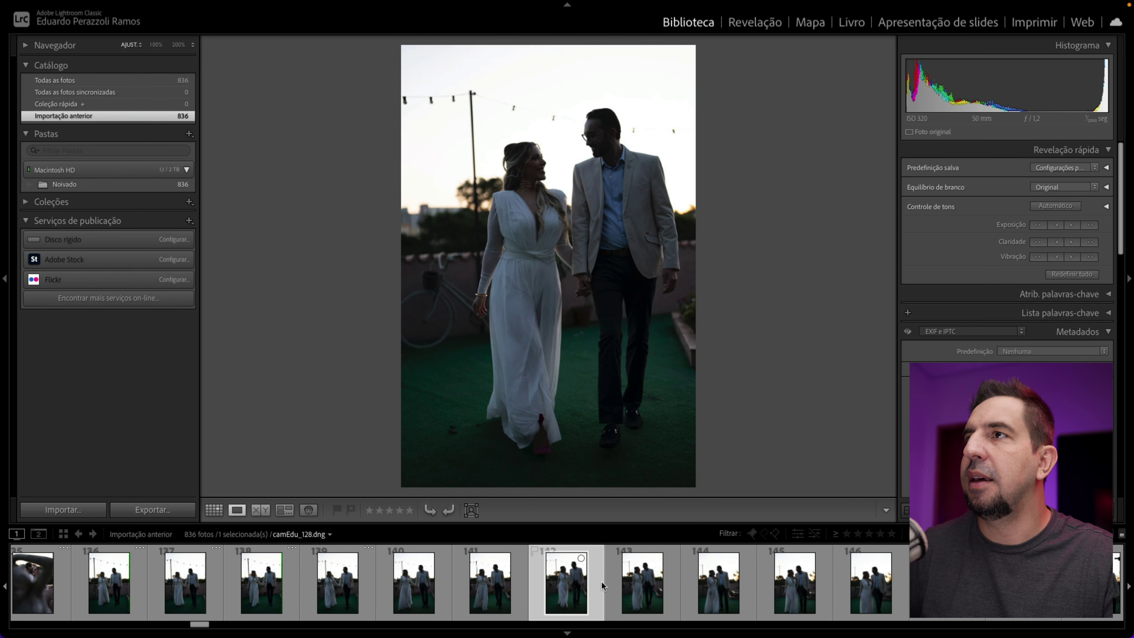
key(Right)
key(Left)
key(p)
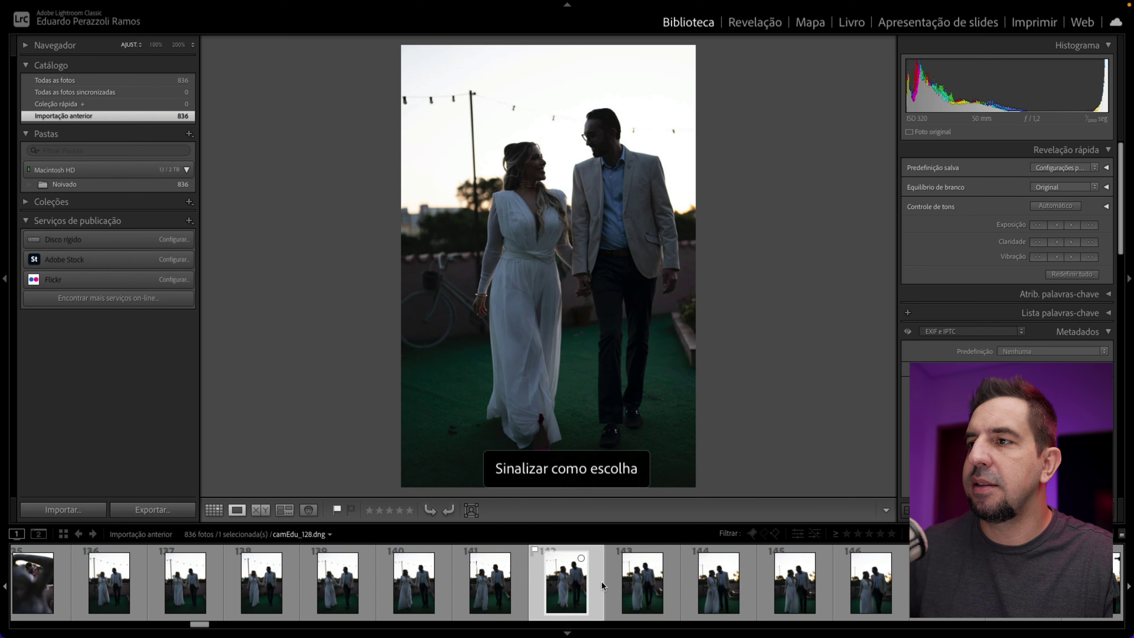
mouse_move(195, 627)
mouse_down()
mouse_move(436, 618)
mouse_move(424, 614)
mouse_up()
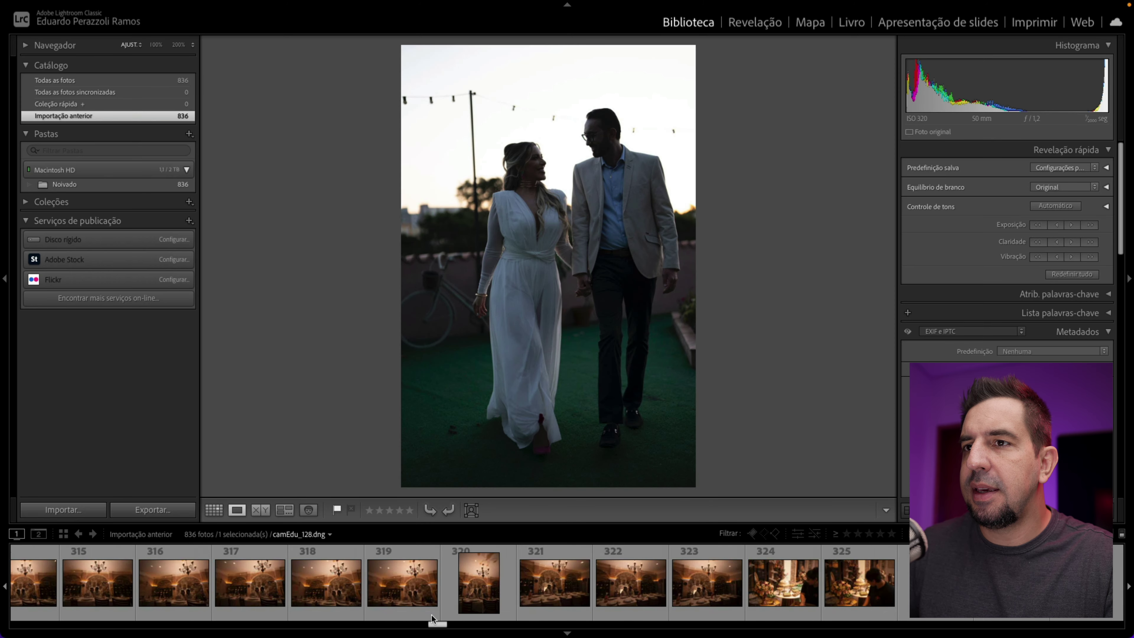
Compare the dinner-table photos with zoomed face checks and flag one as a pick
click(425, 613)
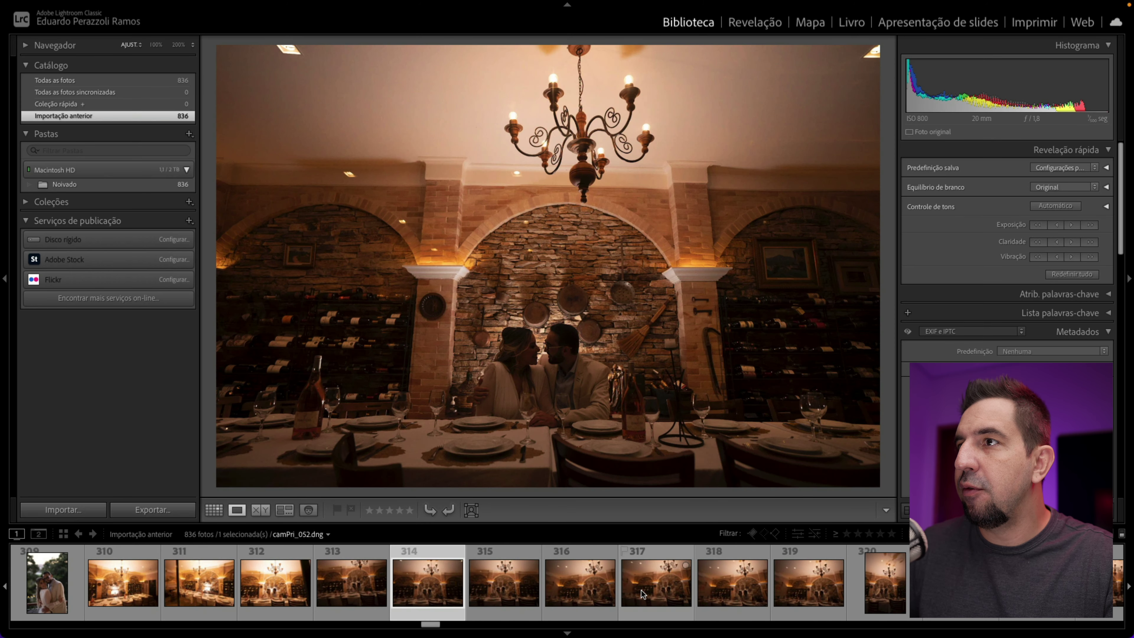
click(628, 615)
click(635, 326)
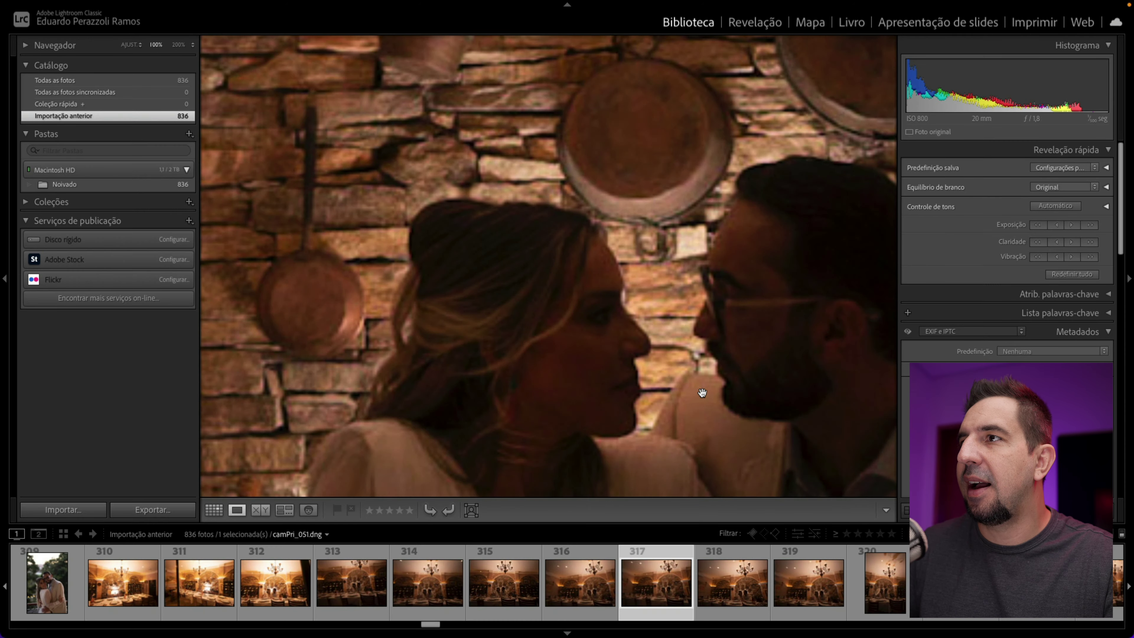
click(702, 393)
click(802, 586)
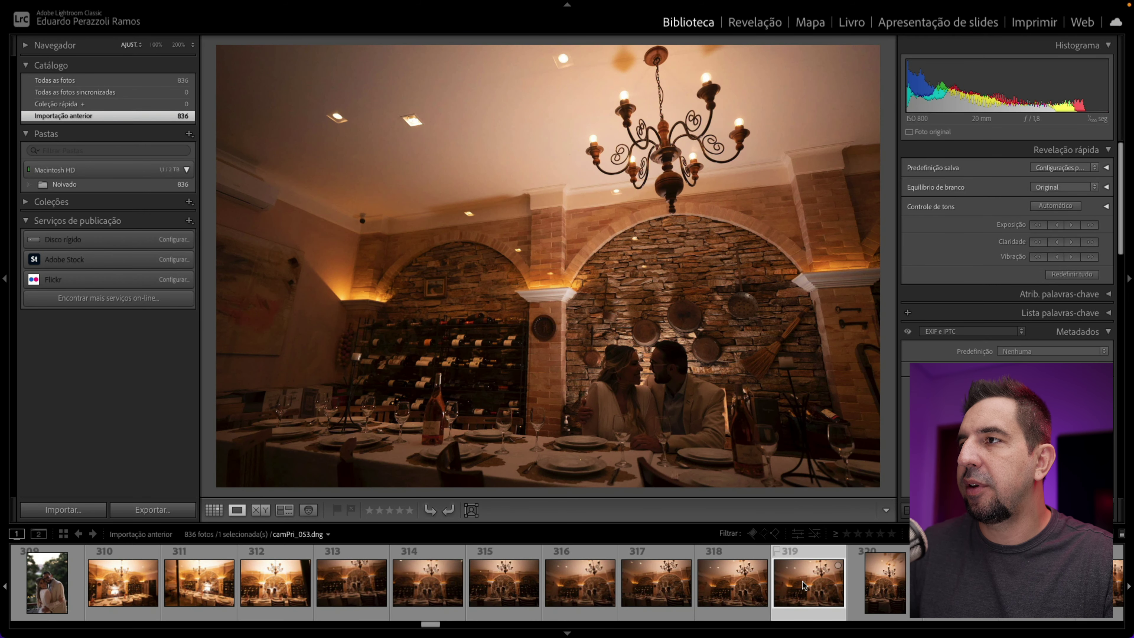
click(640, 377)
click(620, 392)
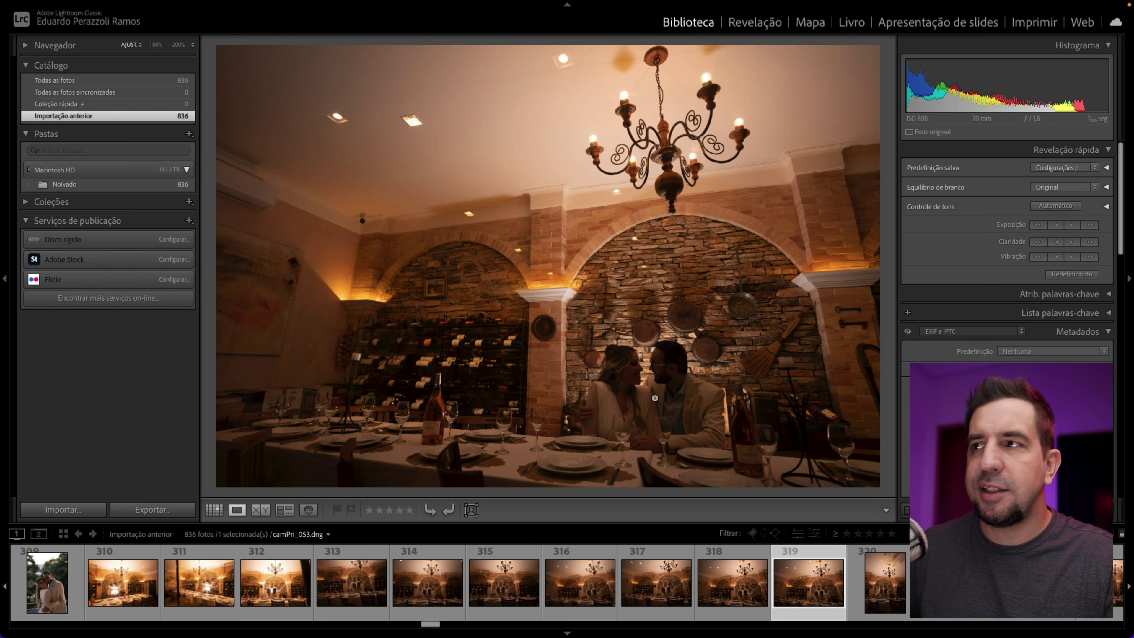
key(p)
drag(431, 624, 452, 625)
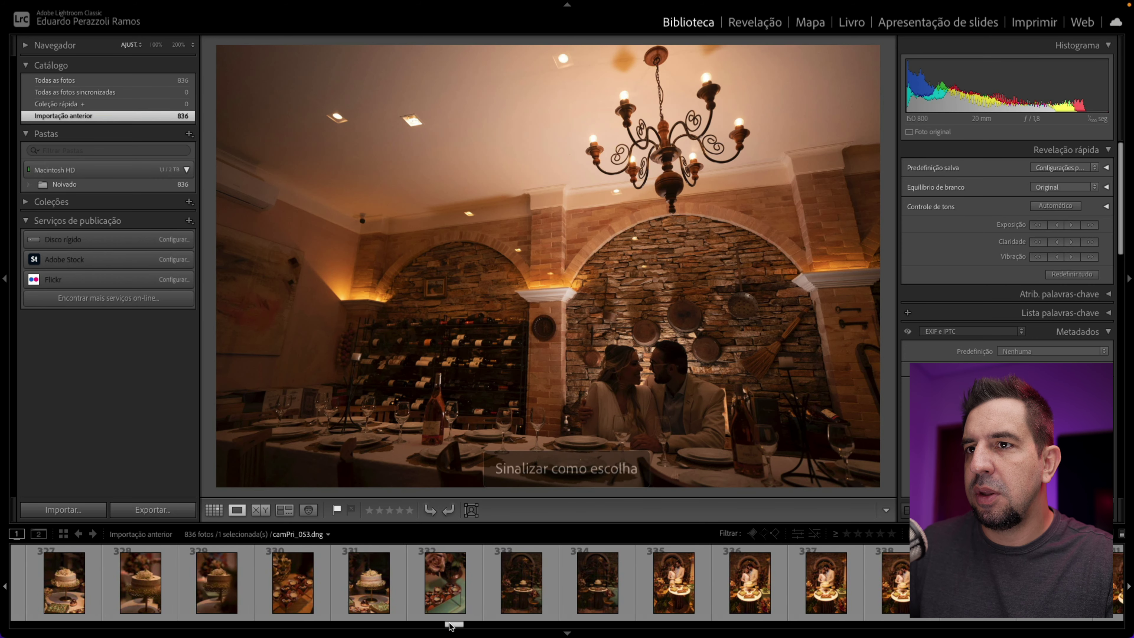
Check the group portrait's sharpness up close, panning across the arch and the couple's faces
click(391, 582)
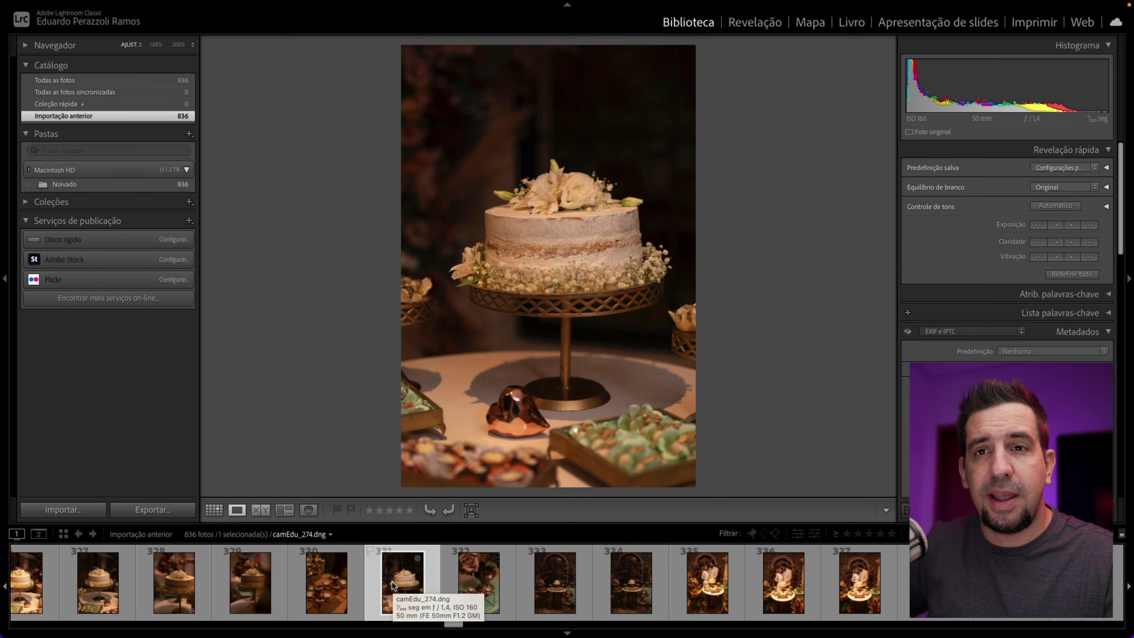
drag(455, 626, 546, 626)
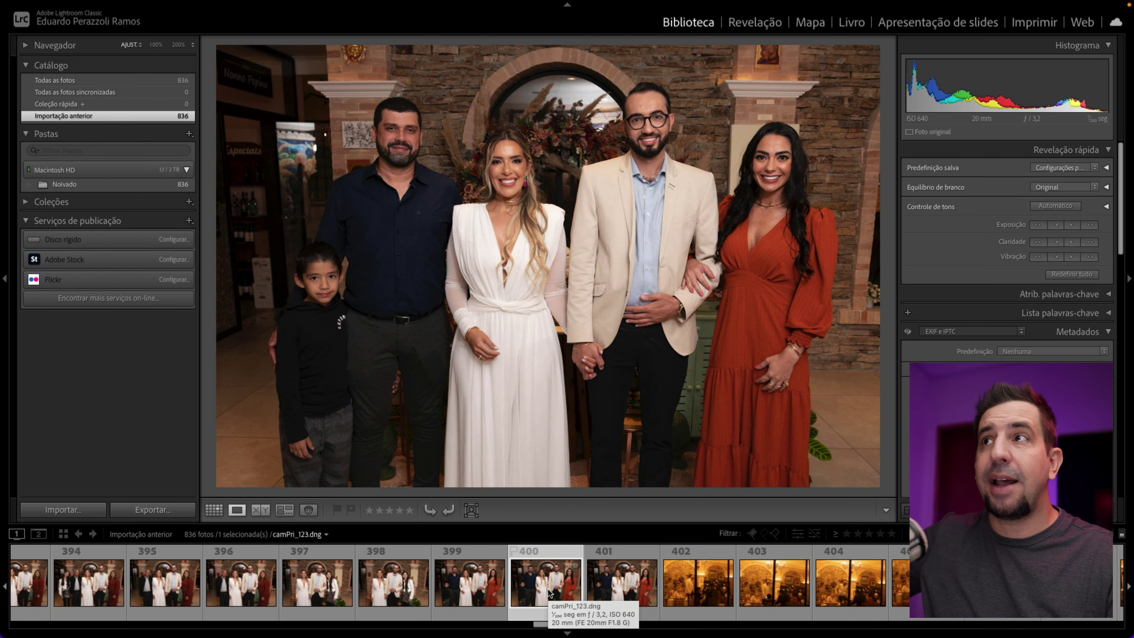
click(563, 143)
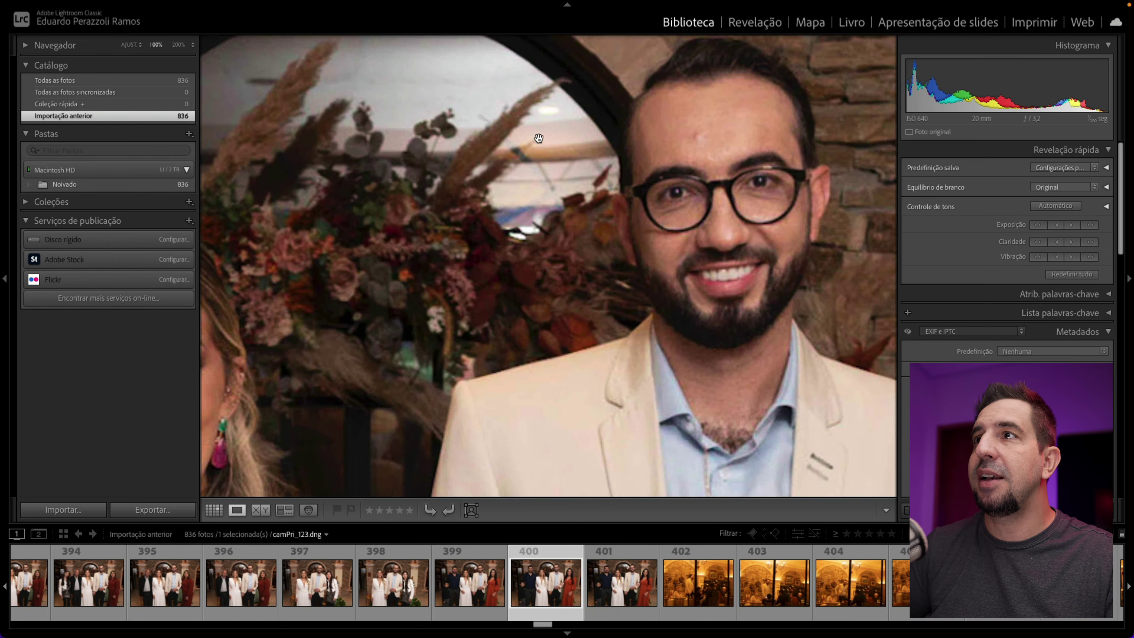
drag(563, 143, 648, 244)
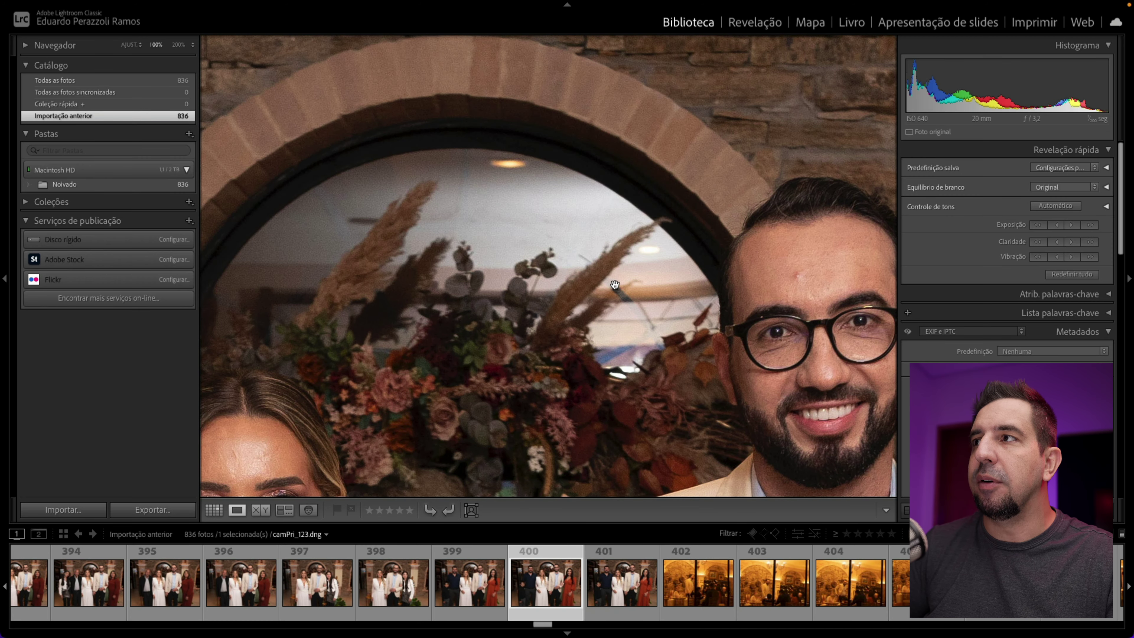
click(613, 285)
click(485, 175)
mouse_move(647, 176)
mouse_down()
mouse_move(627, 258)
mouse_move(503, 281)
mouse_up()
click(503, 281)
scroll(570, 594, down, 5)
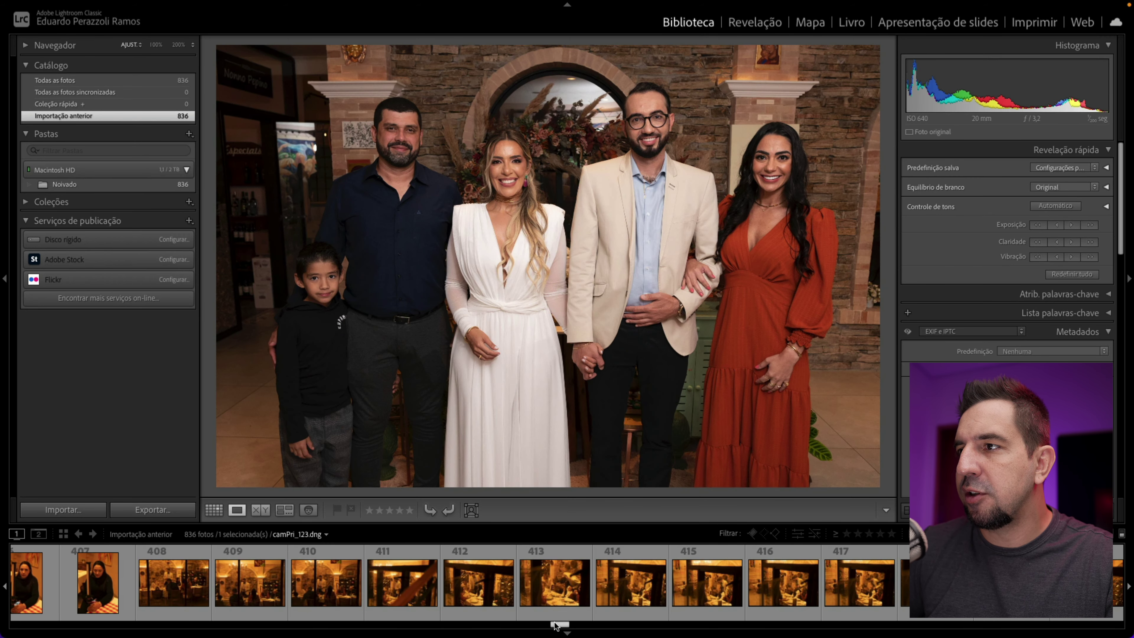
drag(553, 626, 556, 626)
Leave dinner-table photo 413 unflagged and flag photo 419 as a pick
click(540, 584)
key(p)
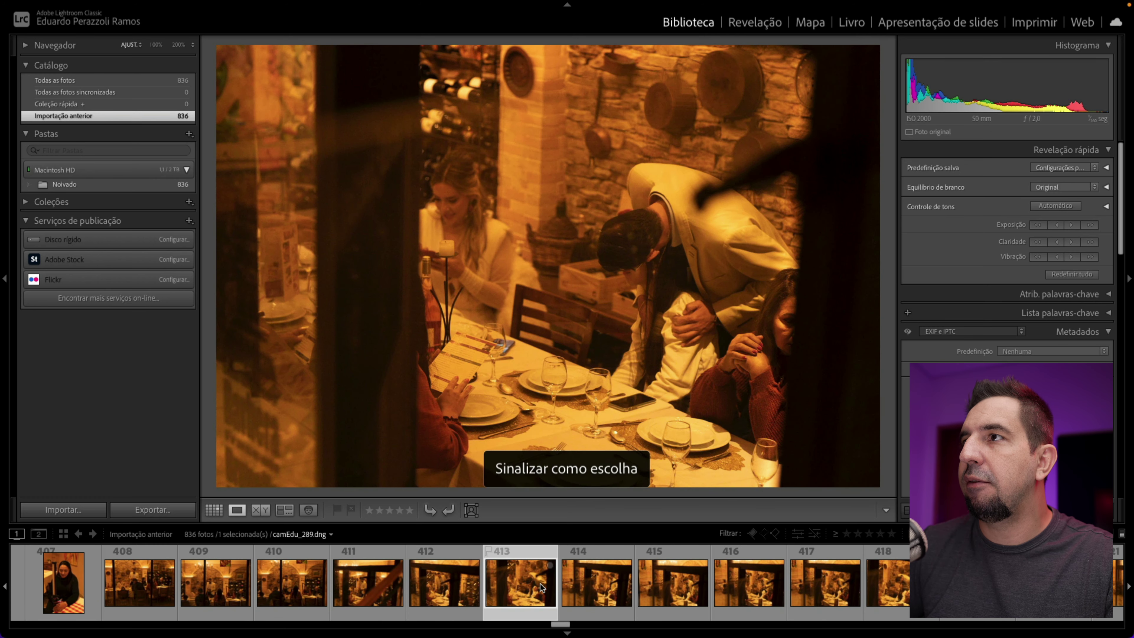
key(u)
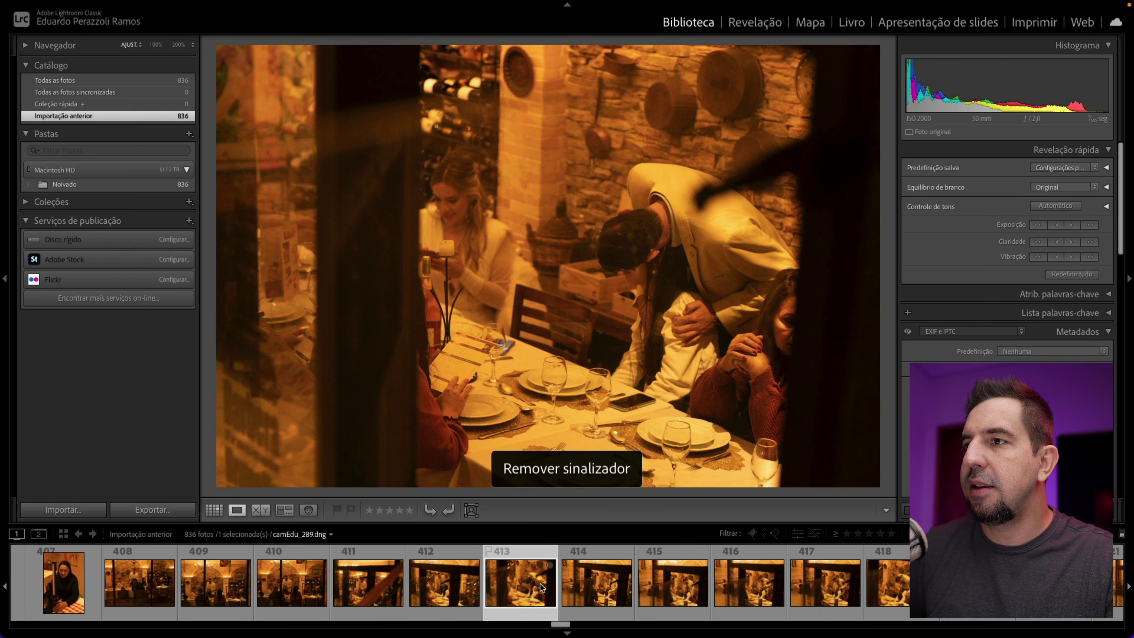
key(Right)
key(Right)
key(Right)
key(Right)
key(Right)
key(Right)
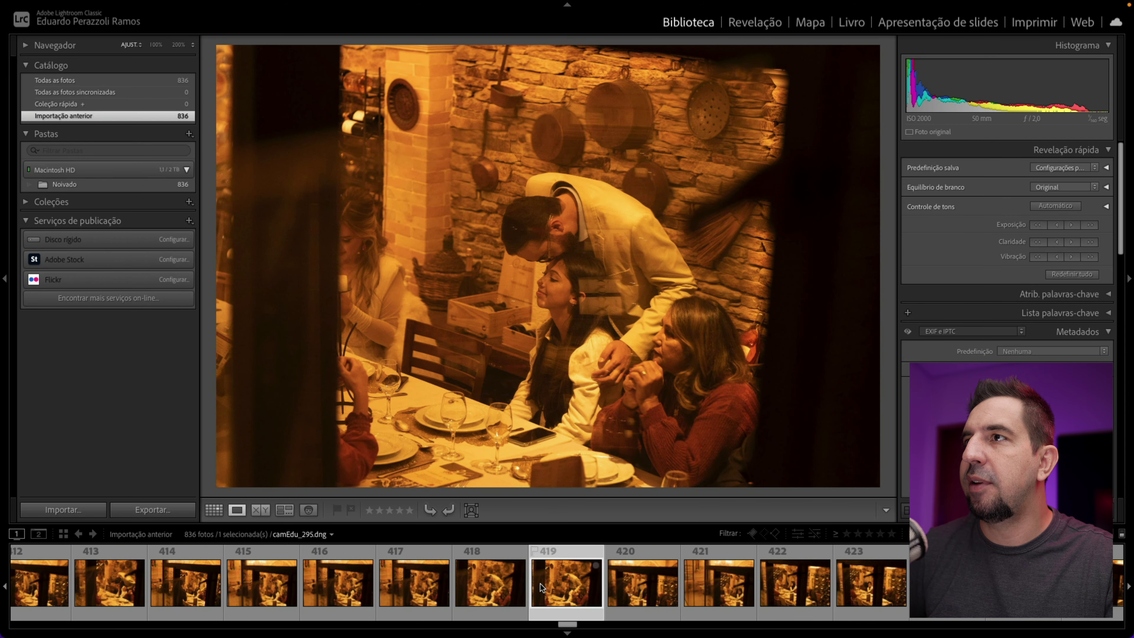
key(Right)
key(Left)
key(p)
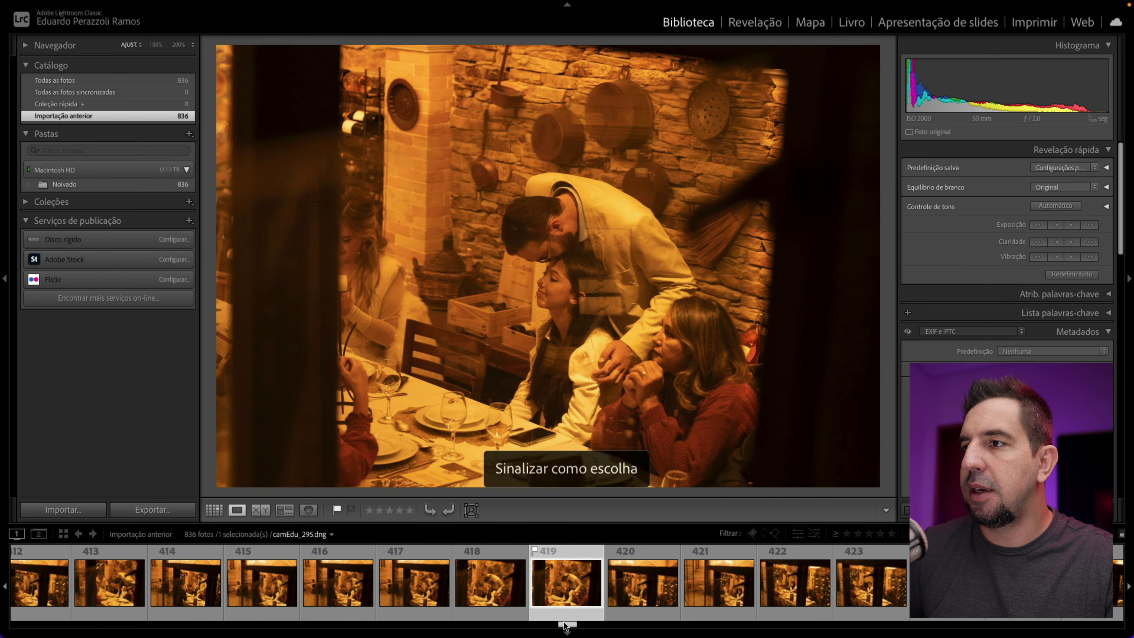
Scroll the filmstrip ahead past photo 700, previewing photo 470 along the way
drag(558, 624, 591, 624)
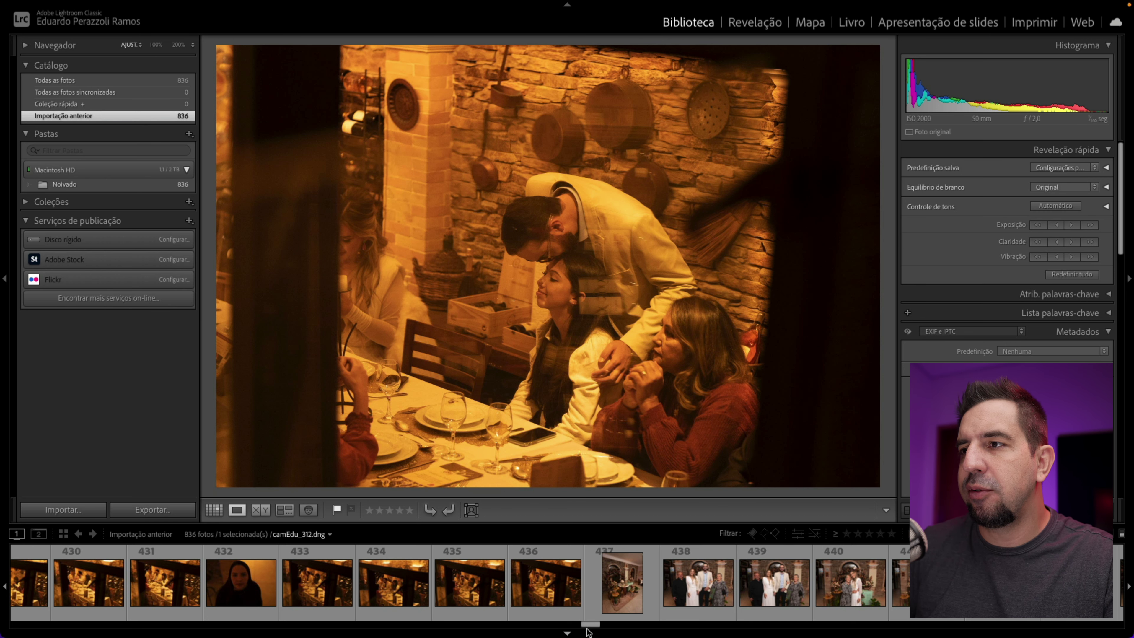
drag(590, 625, 622, 624)
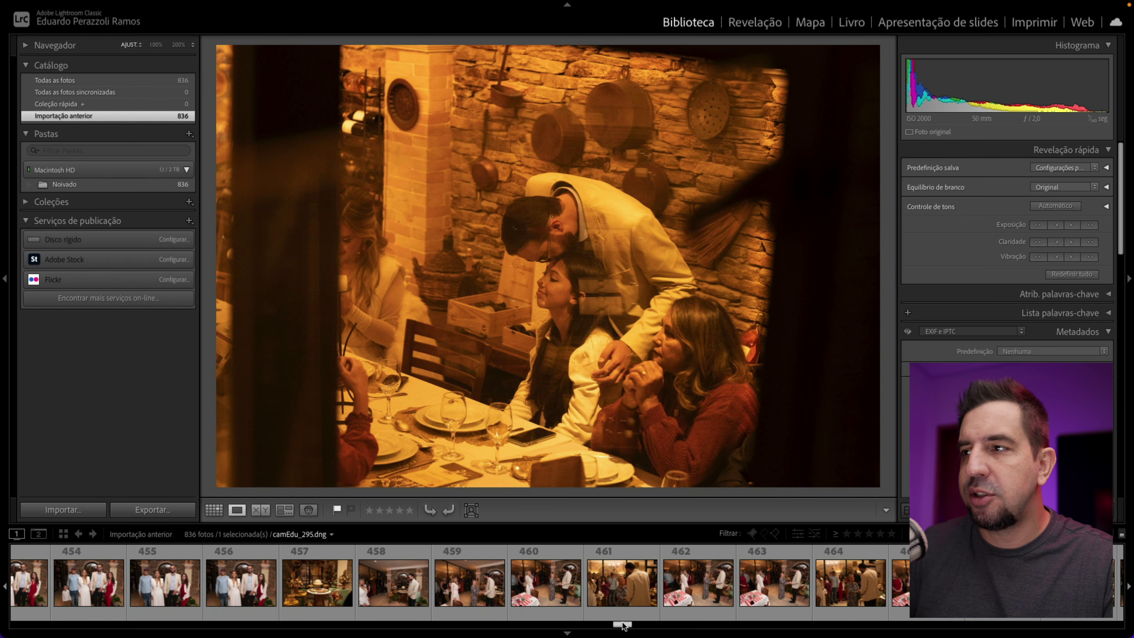
drag(622, 625, 636, 625)
click(570, 581)
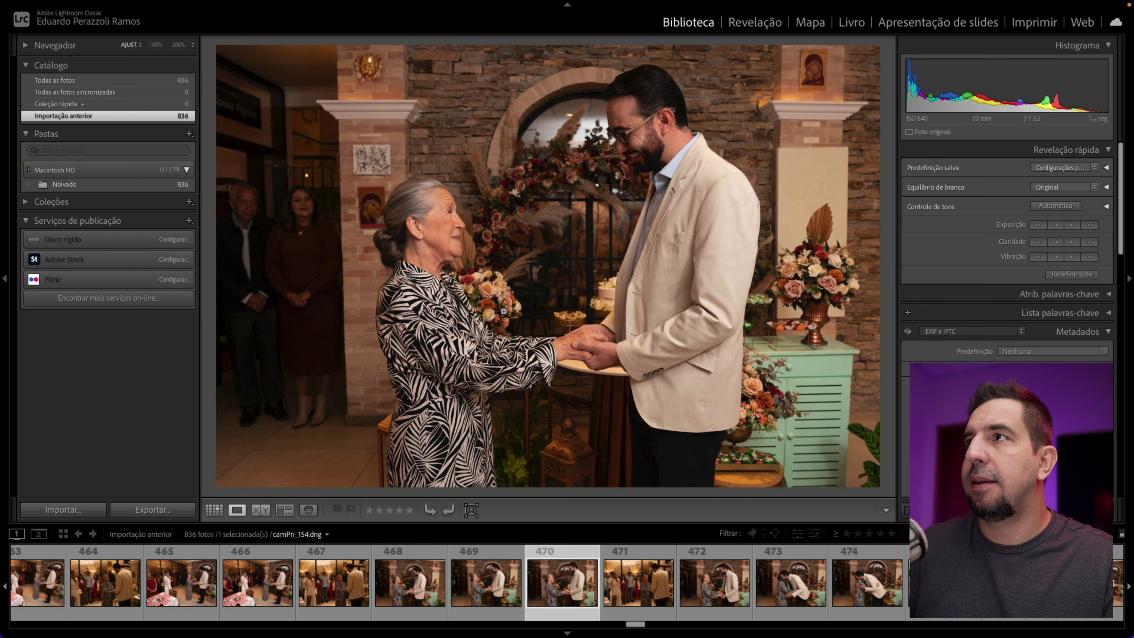
drag(636, 625, 968, 619)
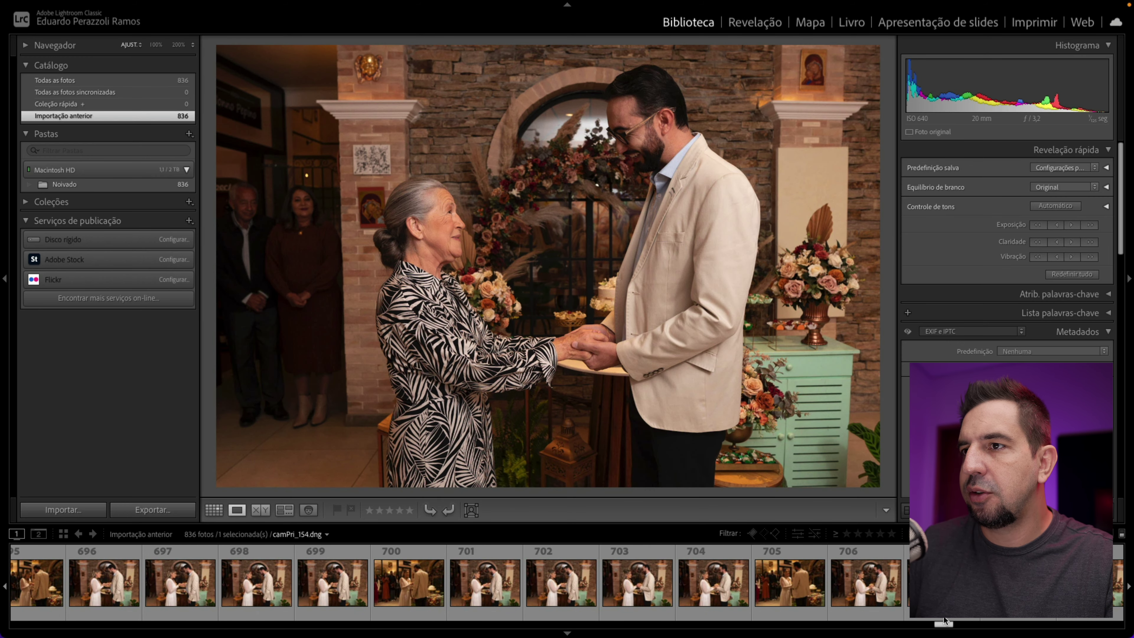
drag(970, 622, 995, 624)
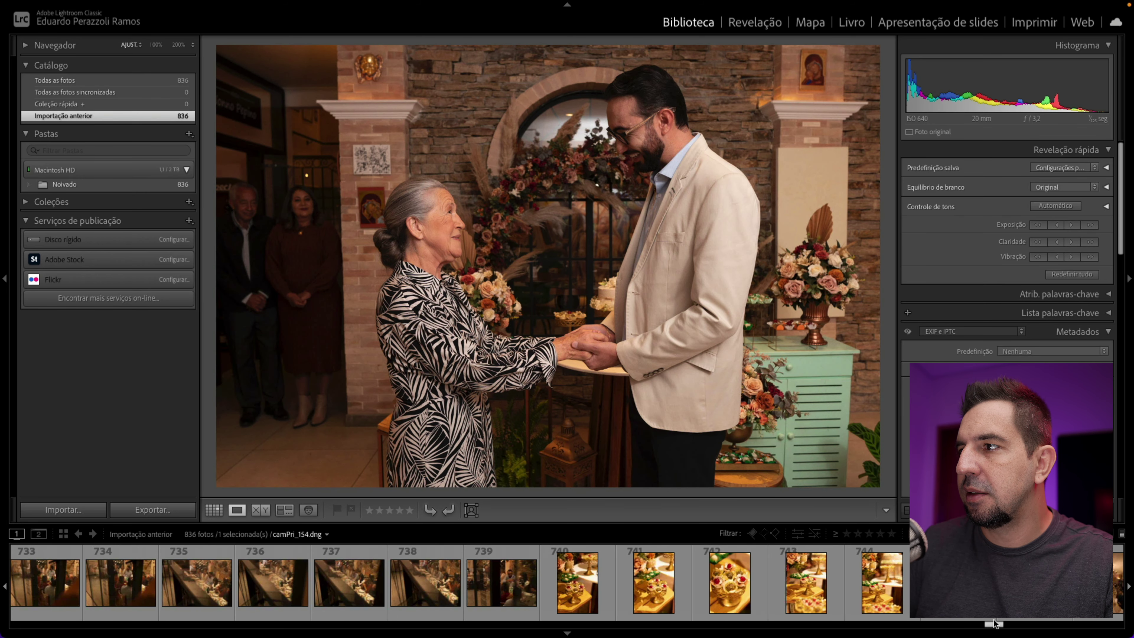
Flag dessert photos 742 and 744 as picks
click(666, 583)
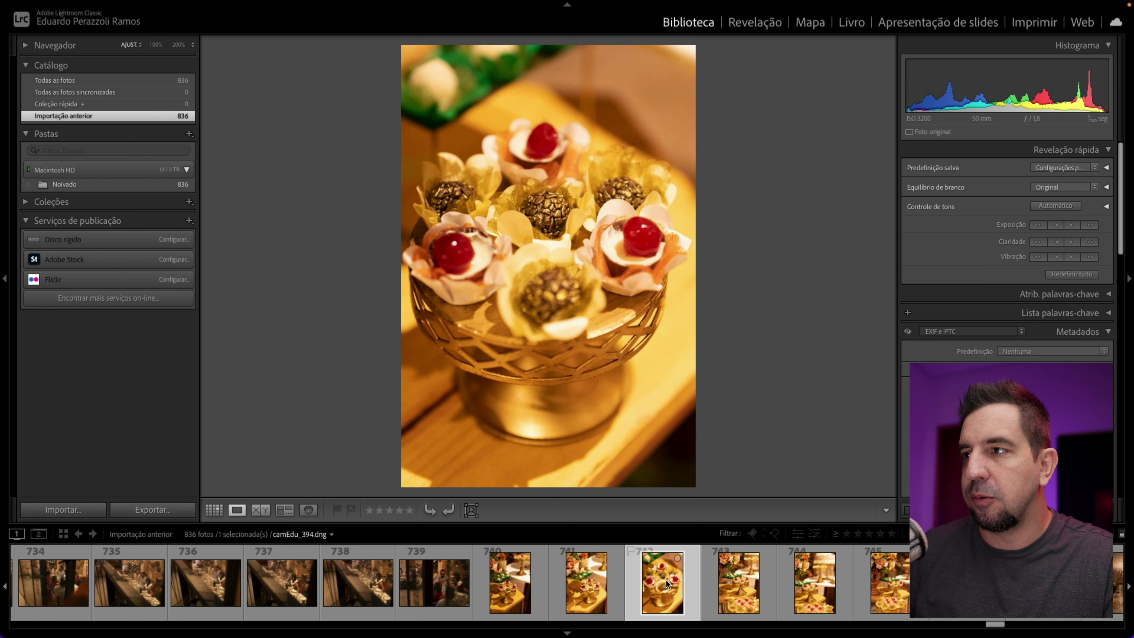
key(p)
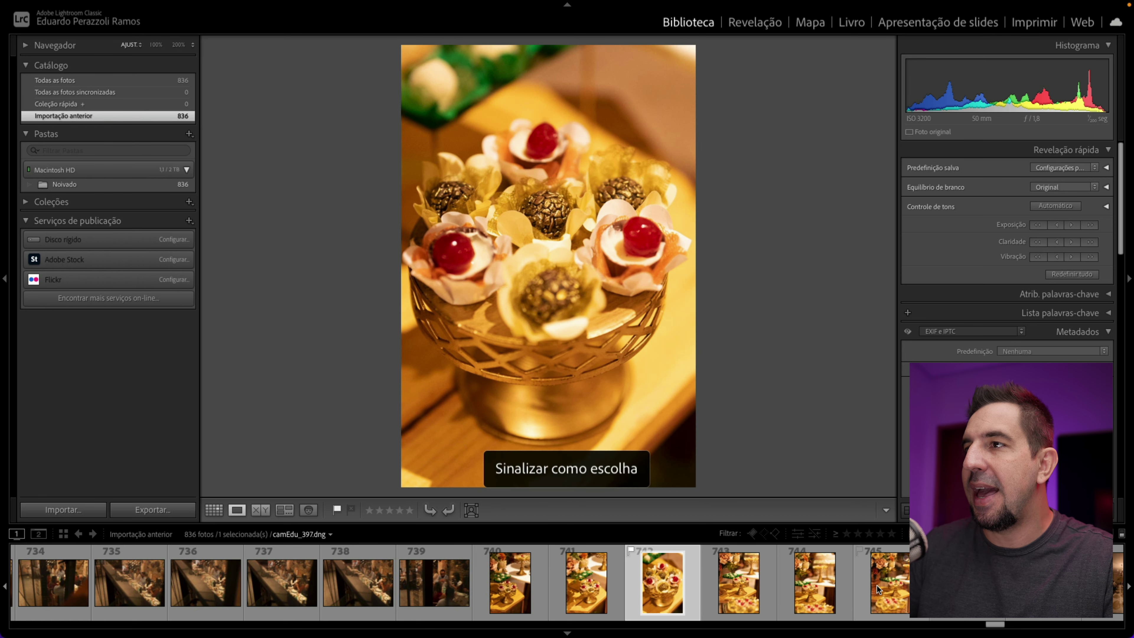
click(877, 584)
click(836, 587)
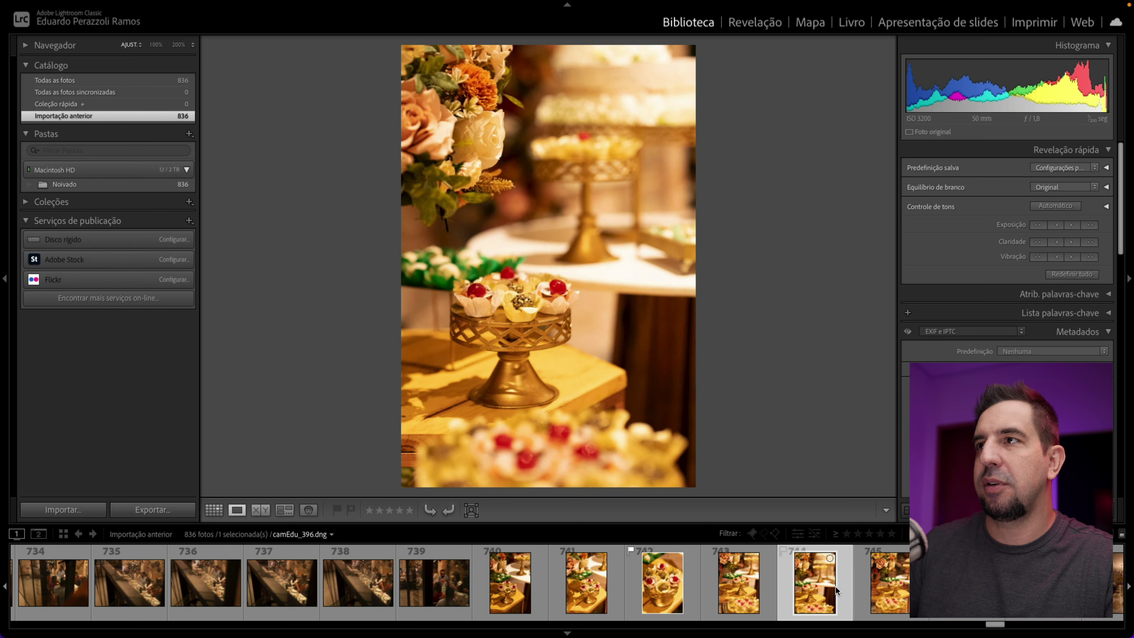
key(p)
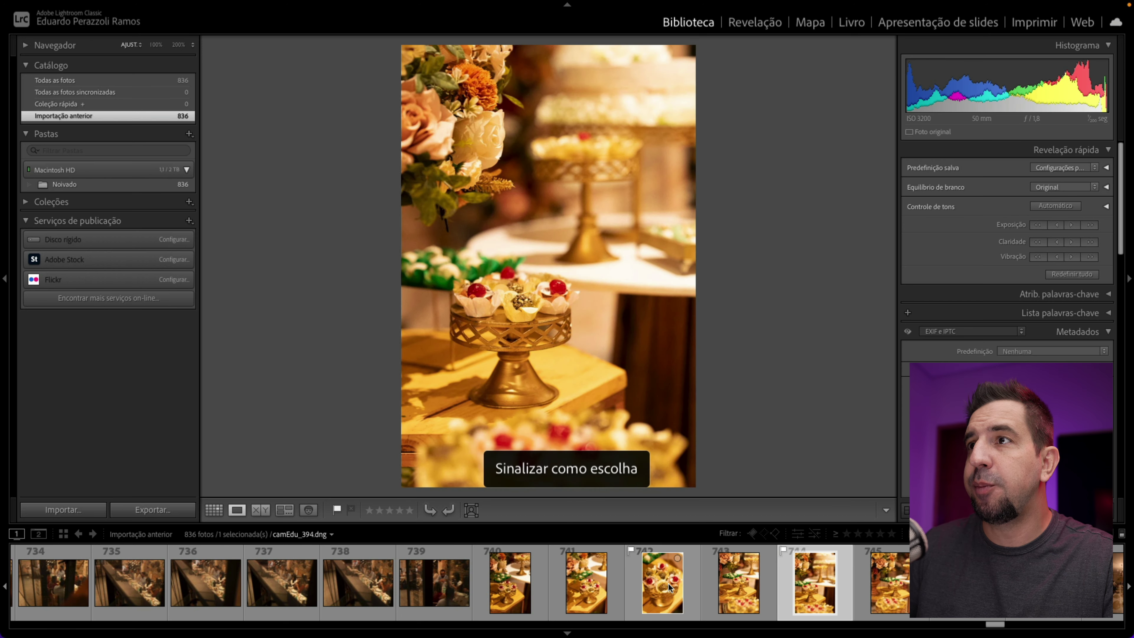
click(665, 583)
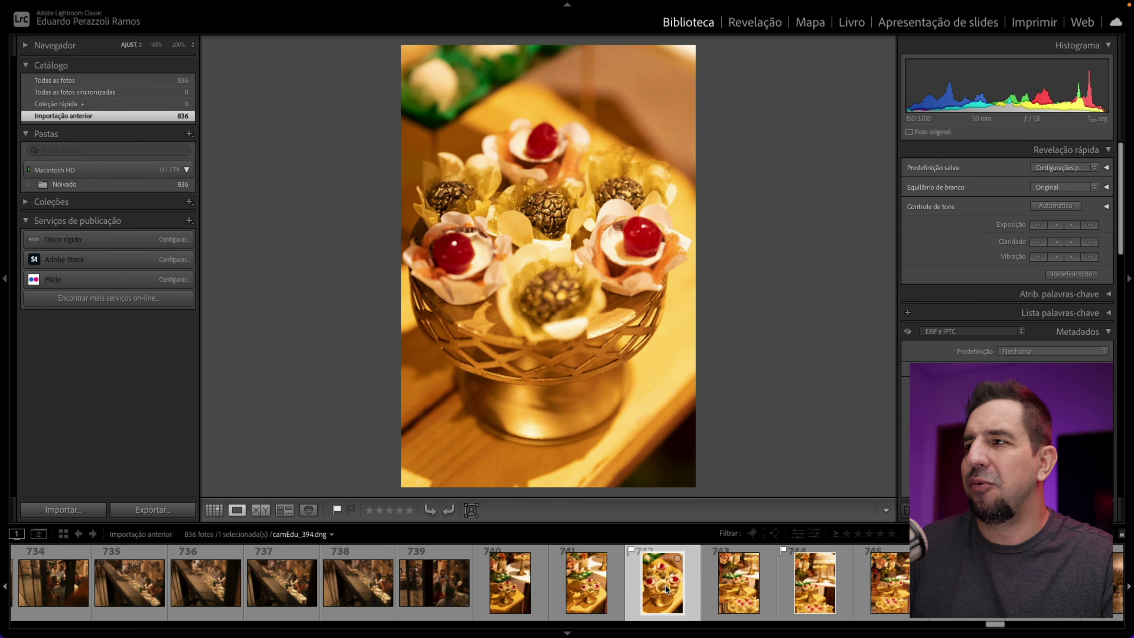
click(840, 591)
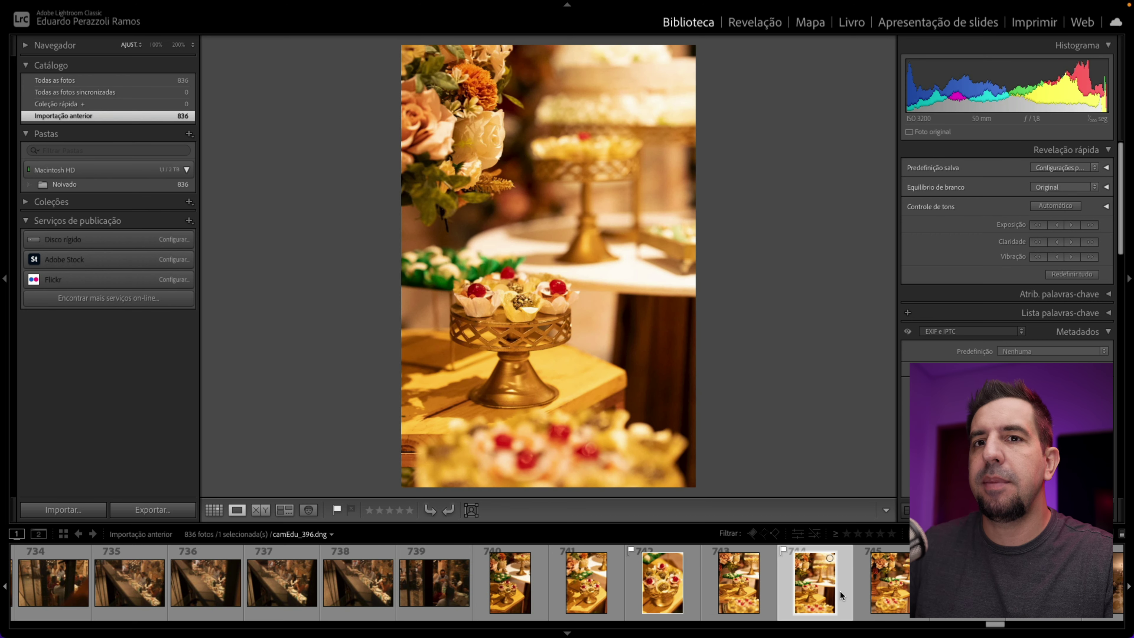
Show only the 11 flagged photos and open the first, camEdu_047, in Develop
mouse_move(1004, 624)
mouse_down()
mouse_move(1035, 622)
mouse_move(984, 623)
mouse_up()
click(753, 533)
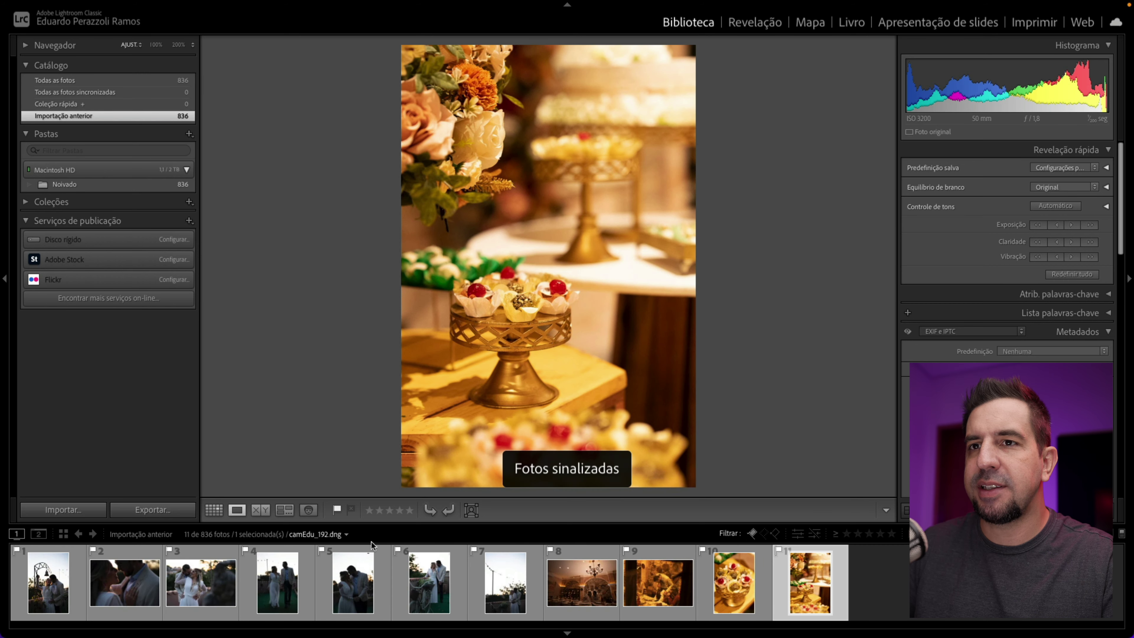
click(39, 564)
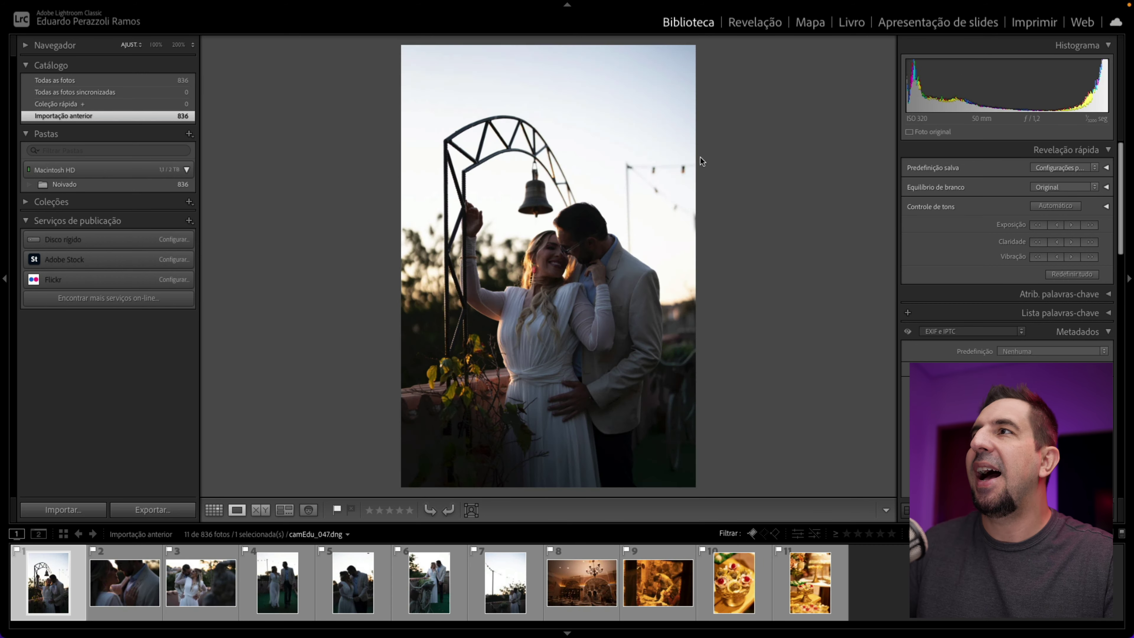
click(741, 23)
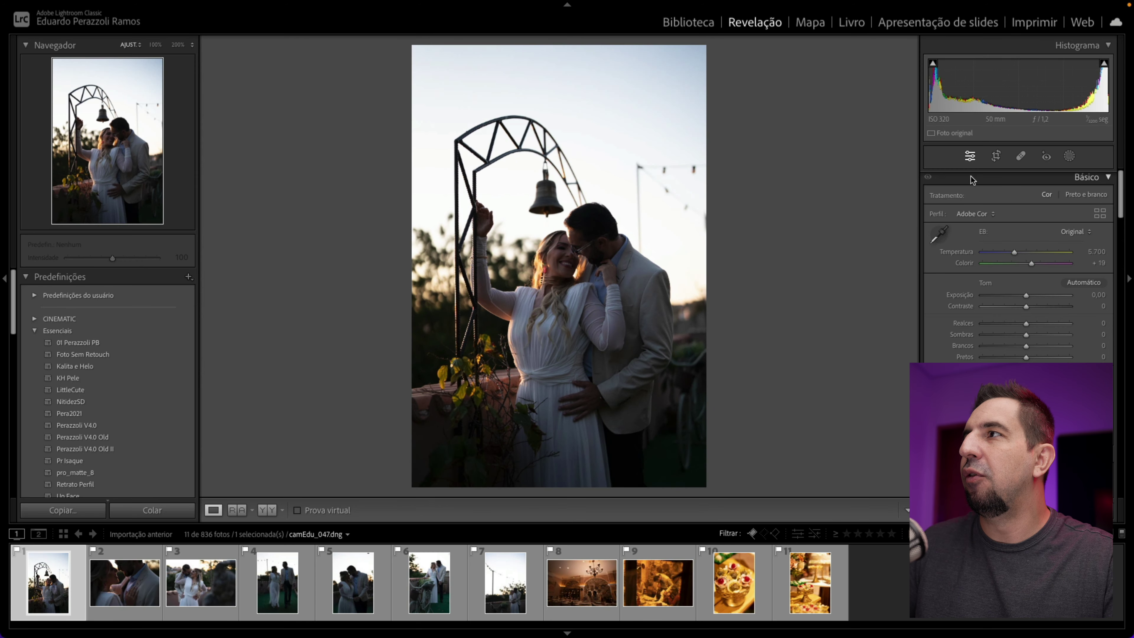
Apply the creator's V4.0 preset to the bell-arch photo and inspect the dress up close
click(996, 156)
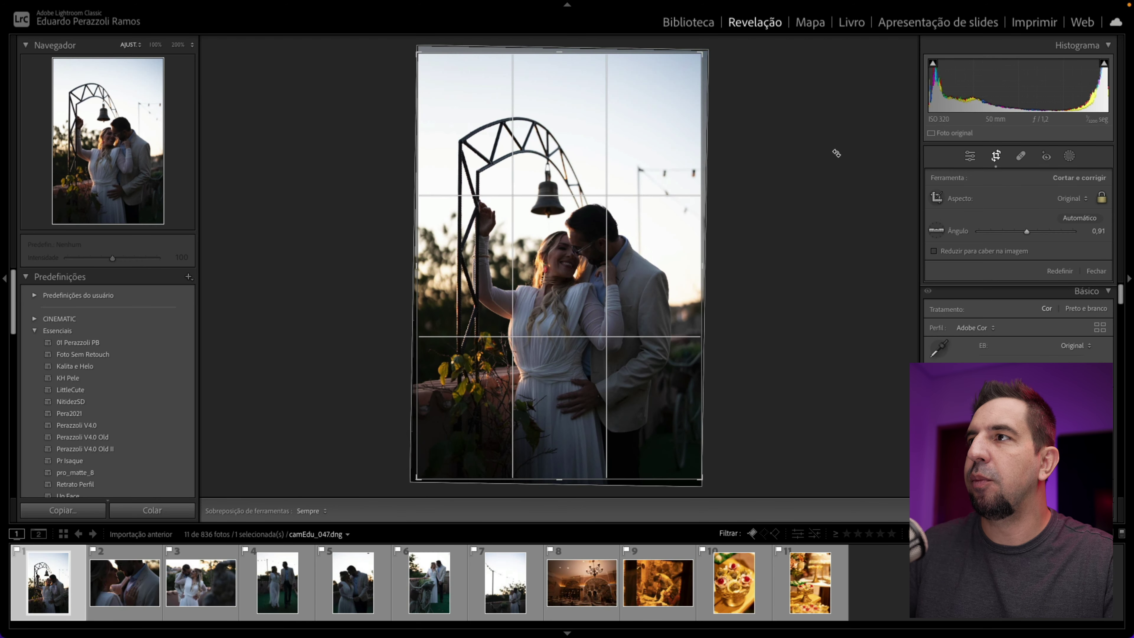
key(r)
click(76, 425)
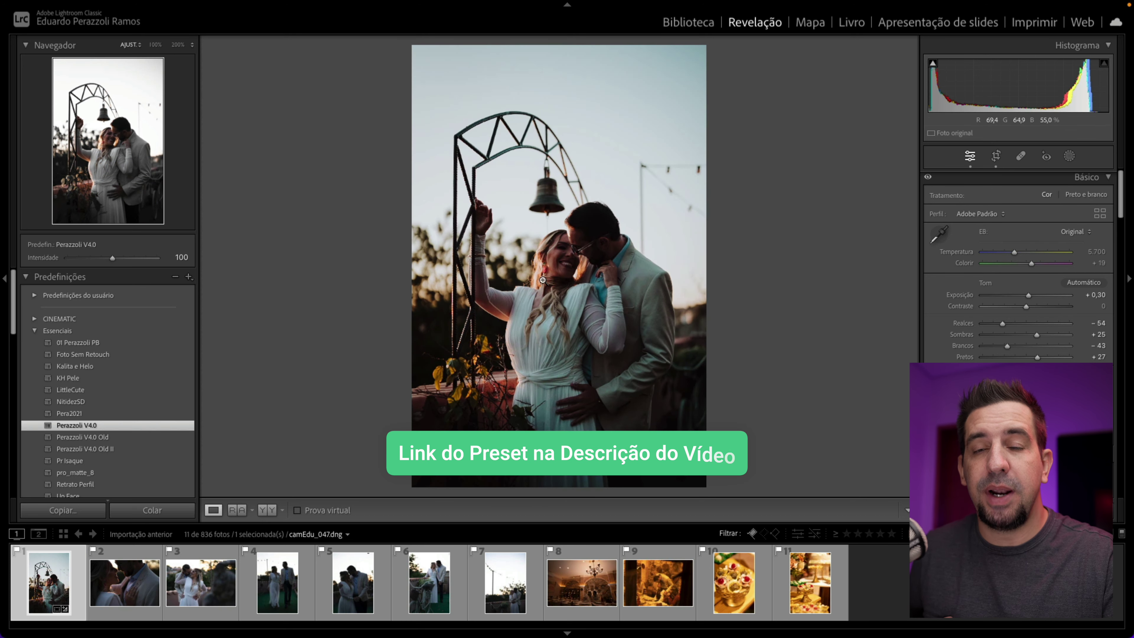
click(552, 349)
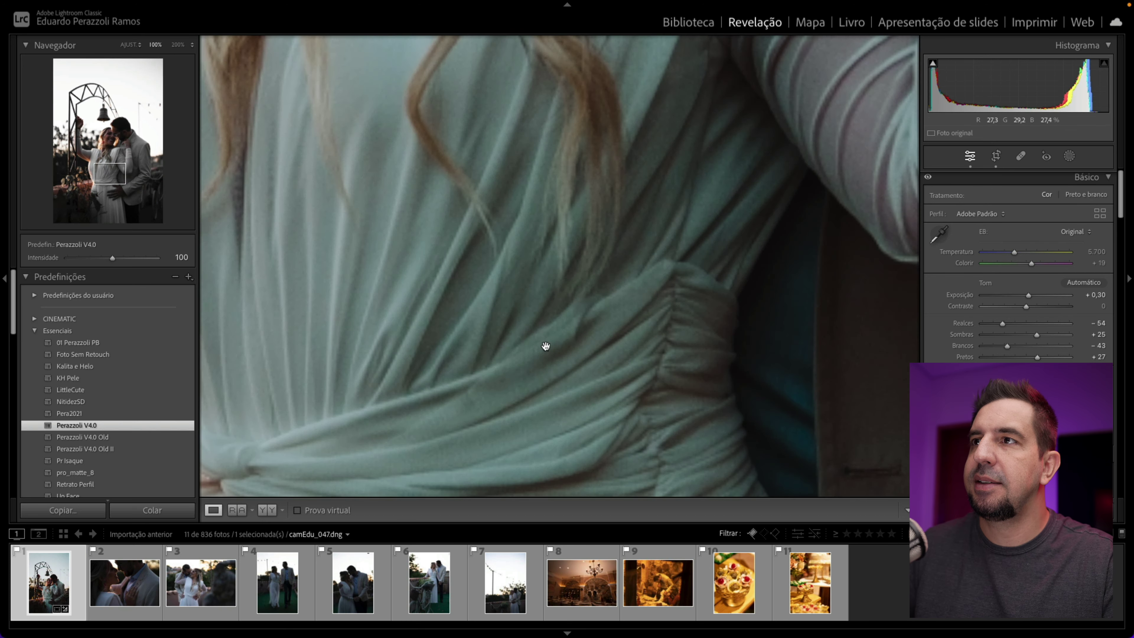
click(516, 299)
Warm the white balance to 6.888 and lift the shadows, then compare before and after
drag(1023, 255, 1026, 254)
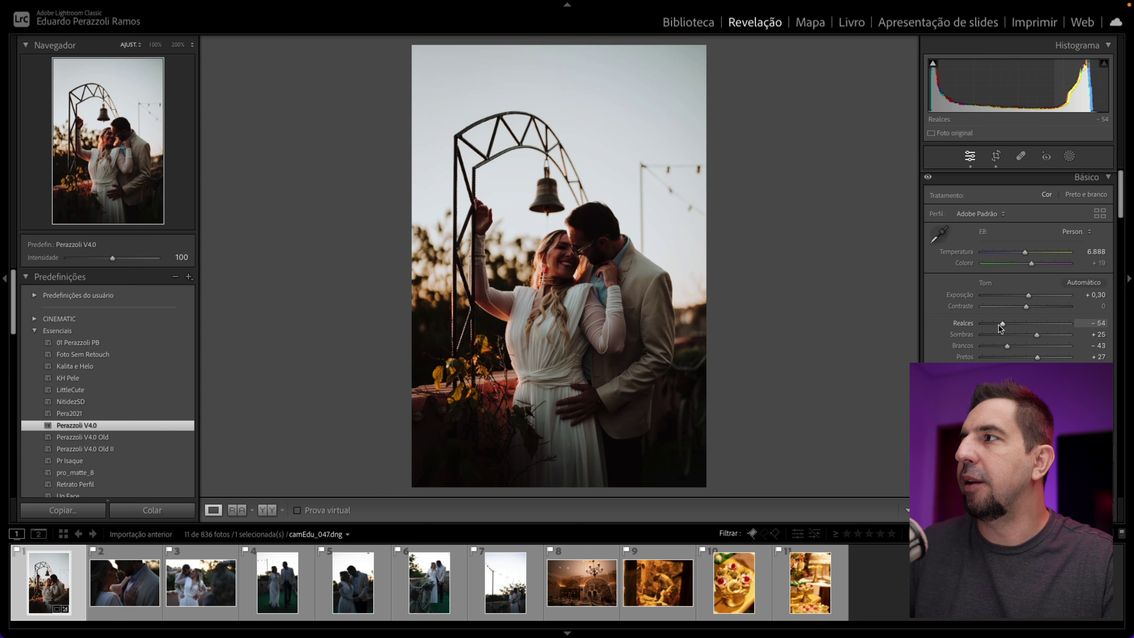
mouse_move(1037, 335)
mouse_down()
mouse_move(1061, 334)
mouse_move(1000, 325)
mouse_move(1030, 294)
mouse_up()
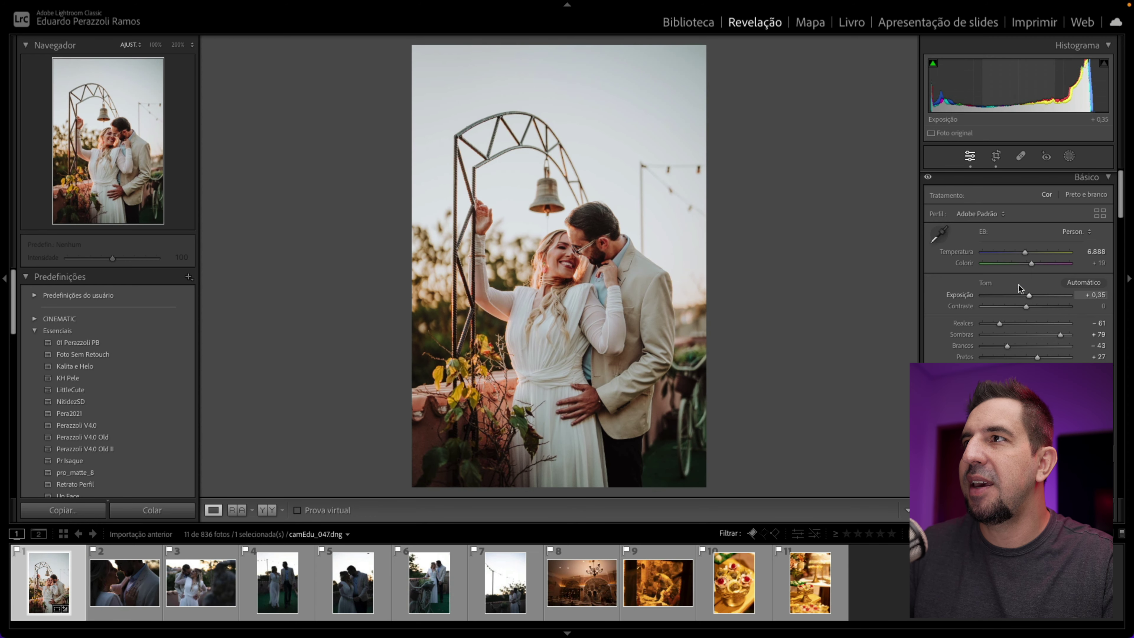
key(y)
key(y)
click(558, 246)
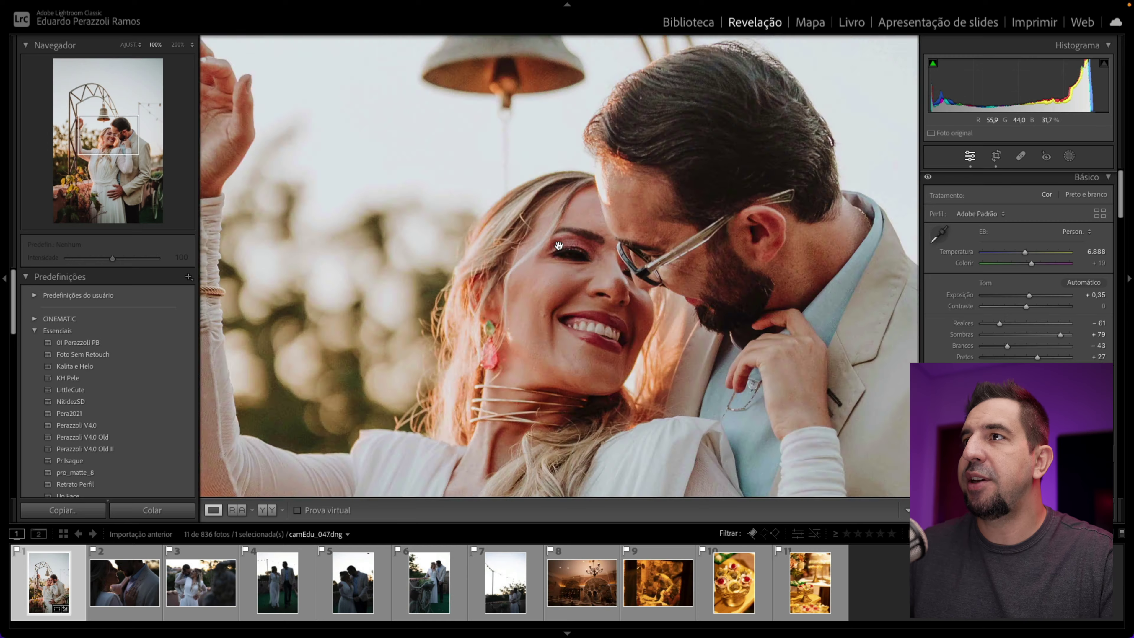
drag(559, 245, 469, 192)
click(815, 215)
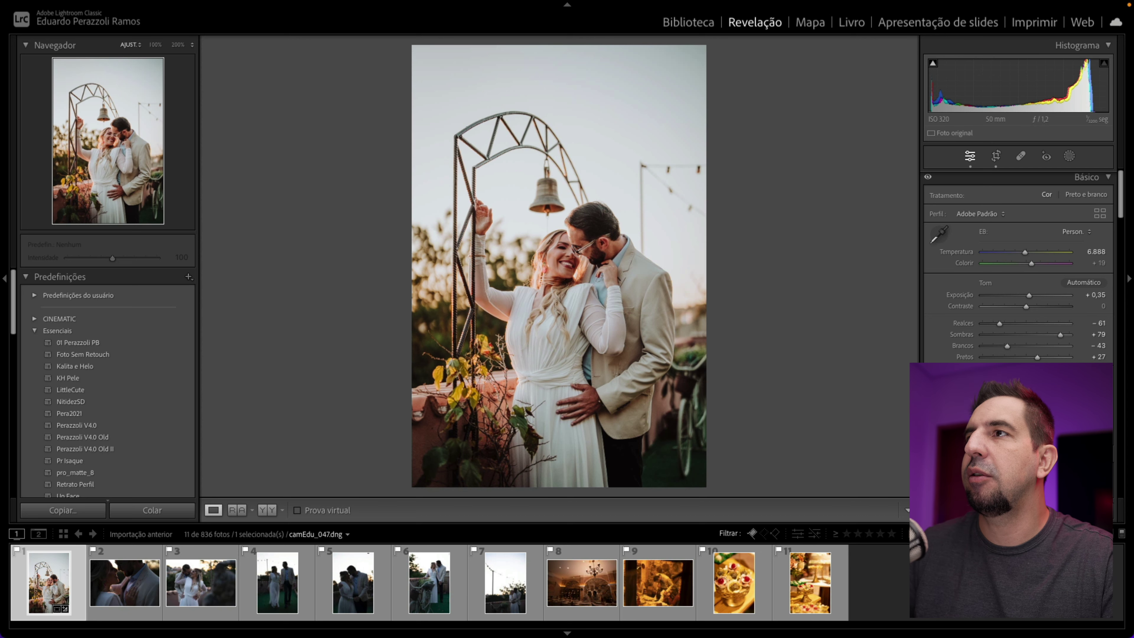
key(Right)
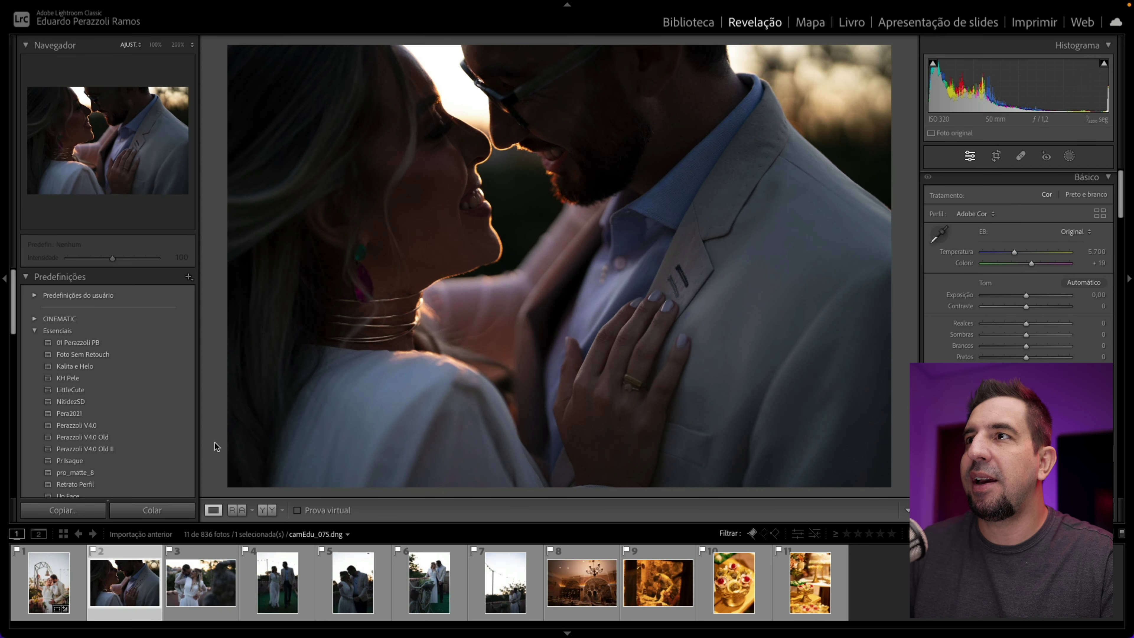
Paste the previous edit onto the close-up, reset its inherited crop angle and set exposure to +0,75
key(ctrl+shift+v)
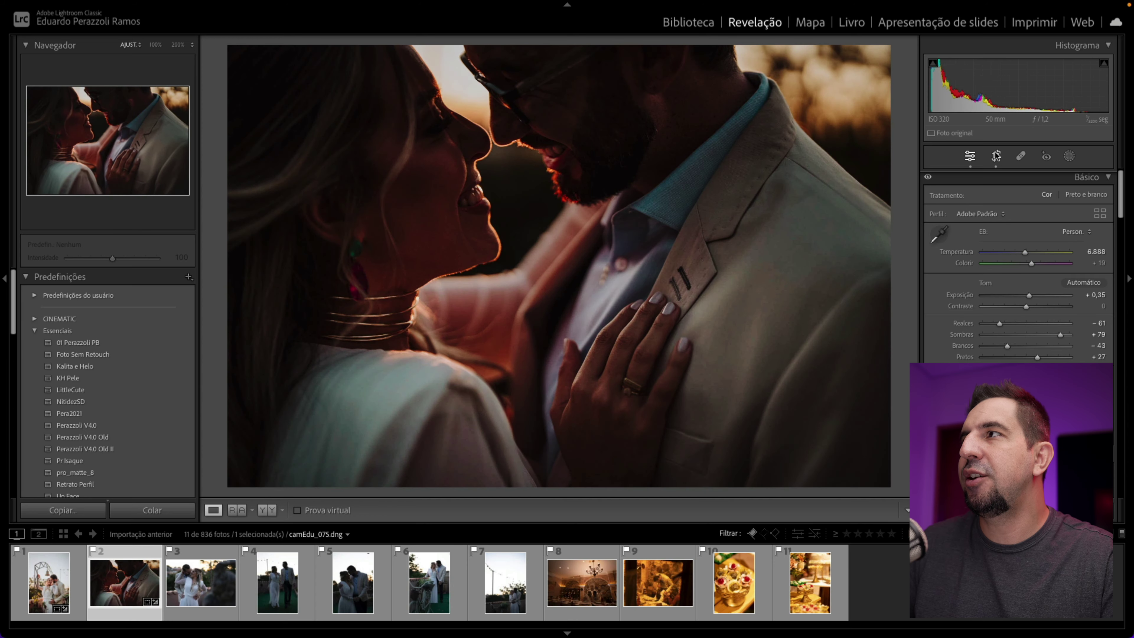
key(r)
click(1062, 271)
click(1096, 271)
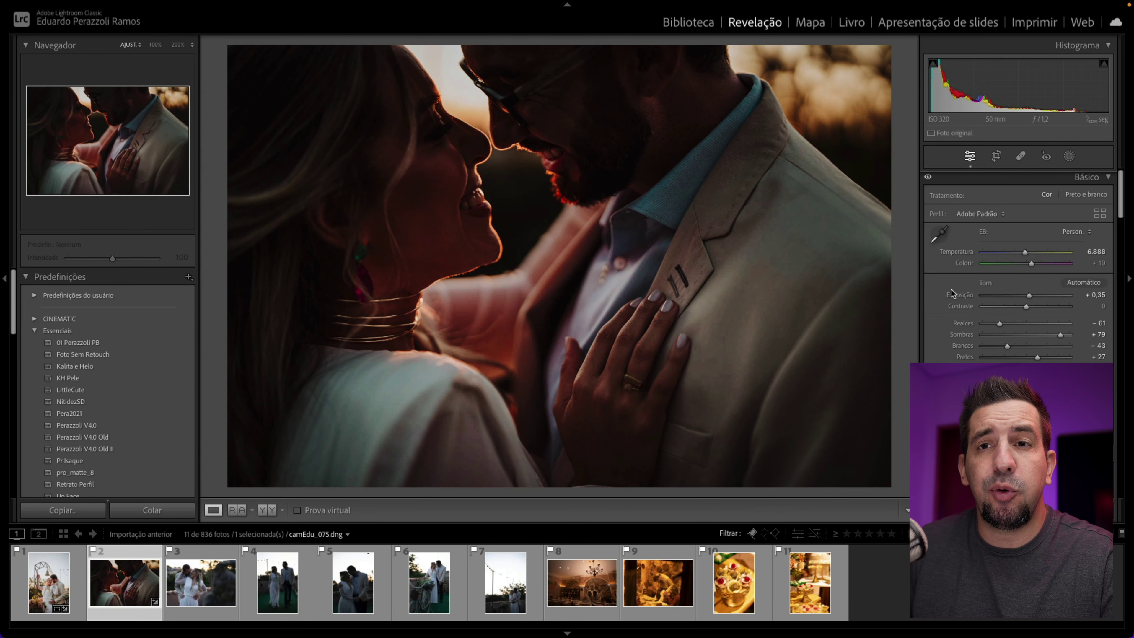
mouse_move(1032, 299)
mouse_down()
mouse_move(1042, 296)
mouse_move(1030, 296)
mouse_up()
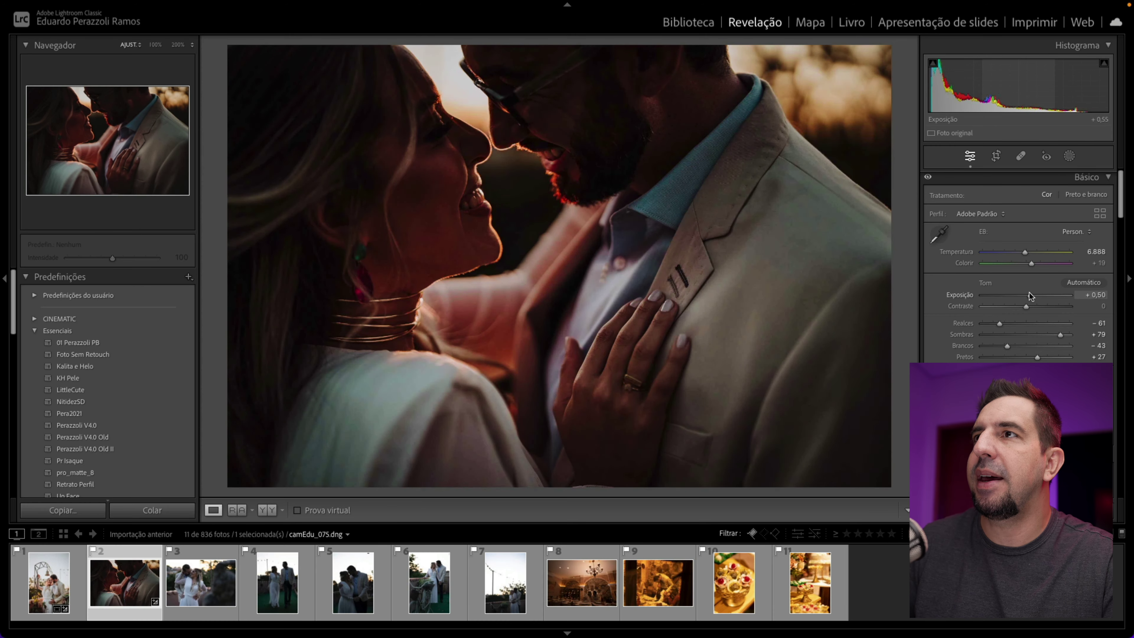
drag(1030, 296, 1031, 295)
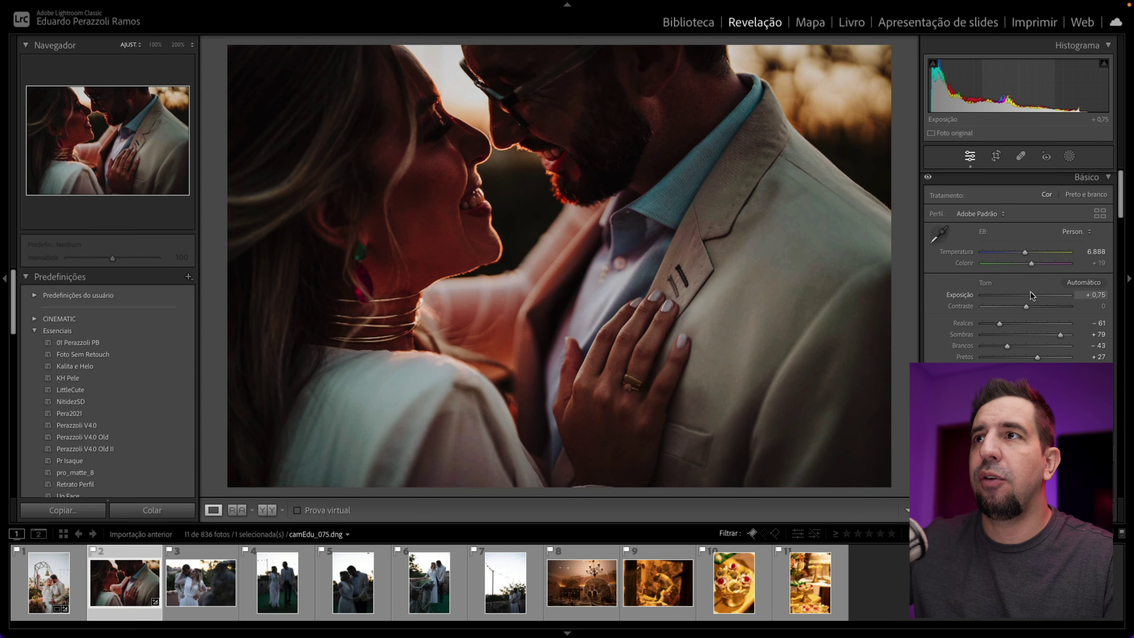
key(y)
key(y)
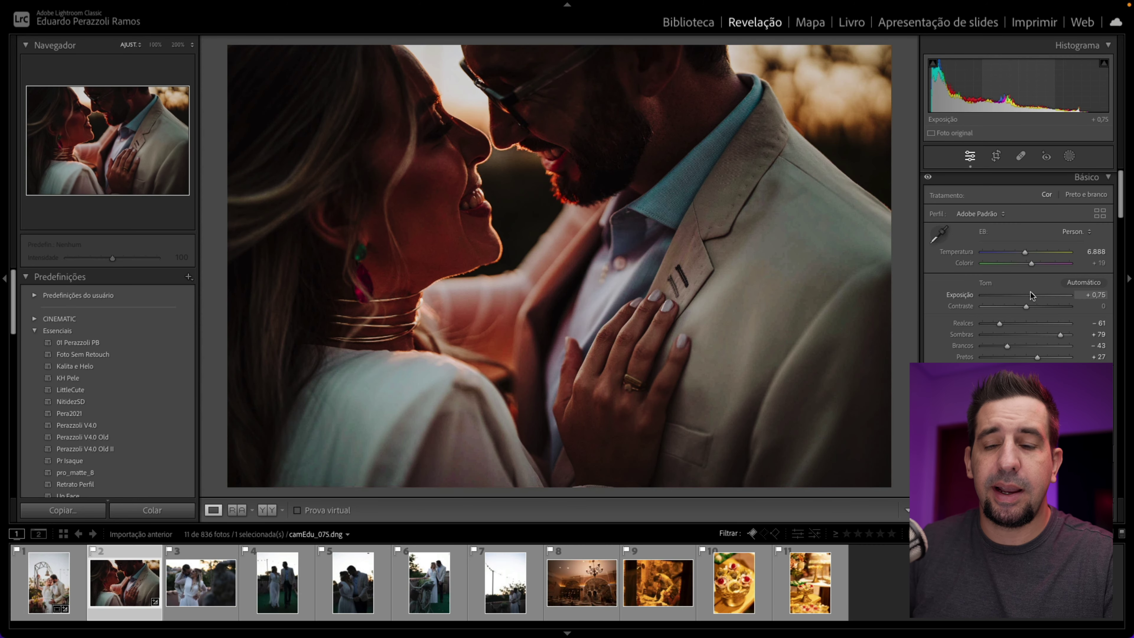
Paste the edit onto camEdu_096, lowering exposure to +0,35 and shadows to +66
click(177, 586)
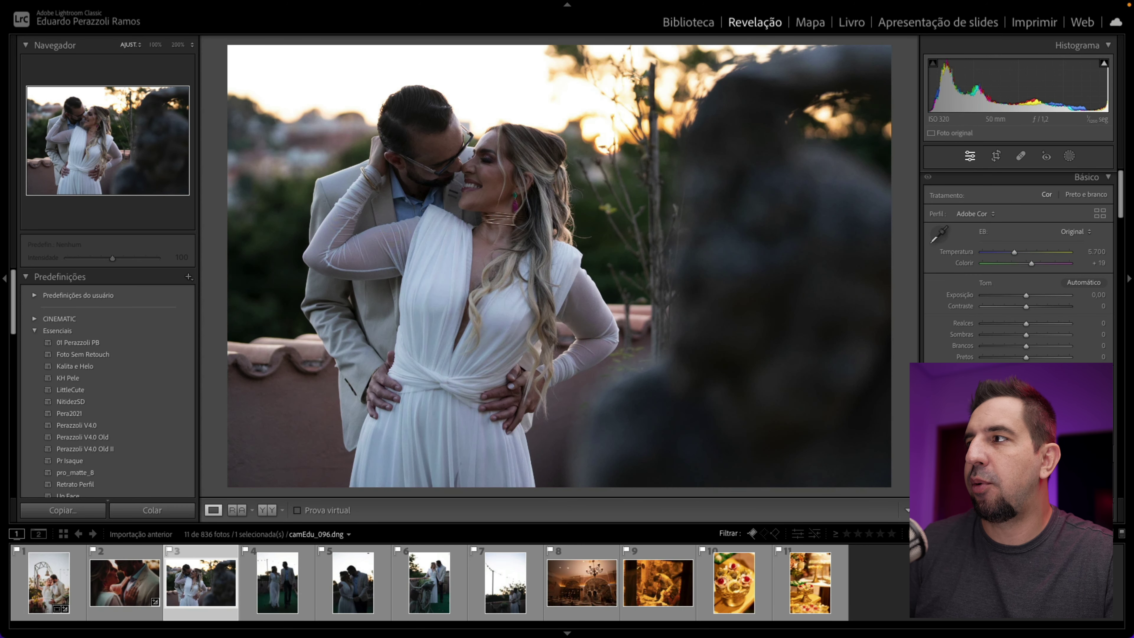
key(ctrl+shift+v)
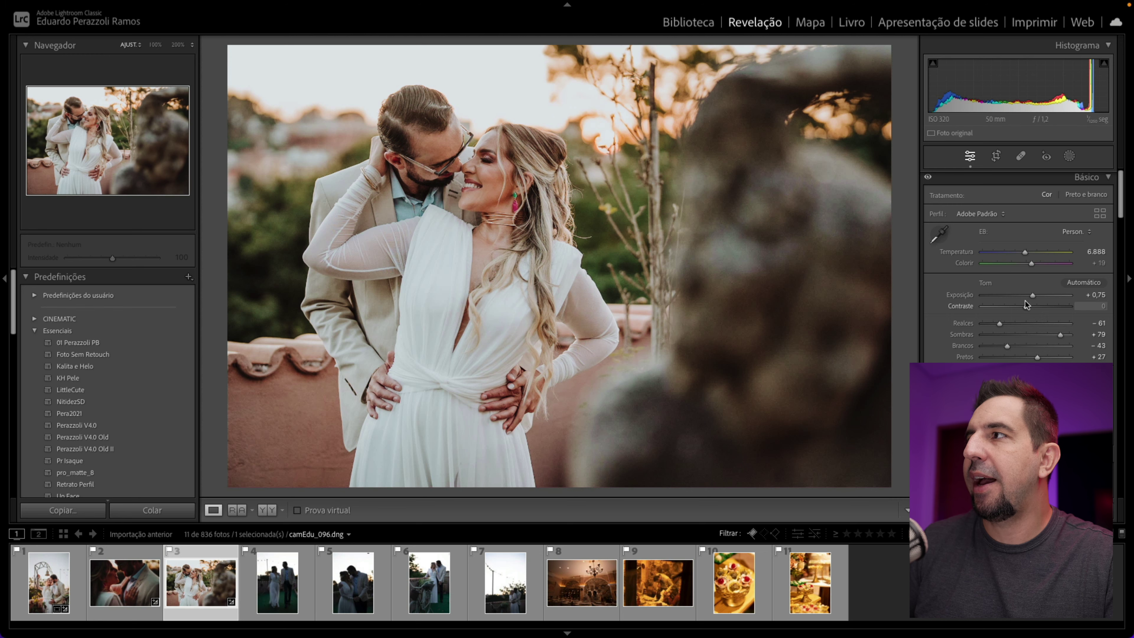
drag(1033, 297, 1030, 297)
drag(1060, 334, 1055, 335)
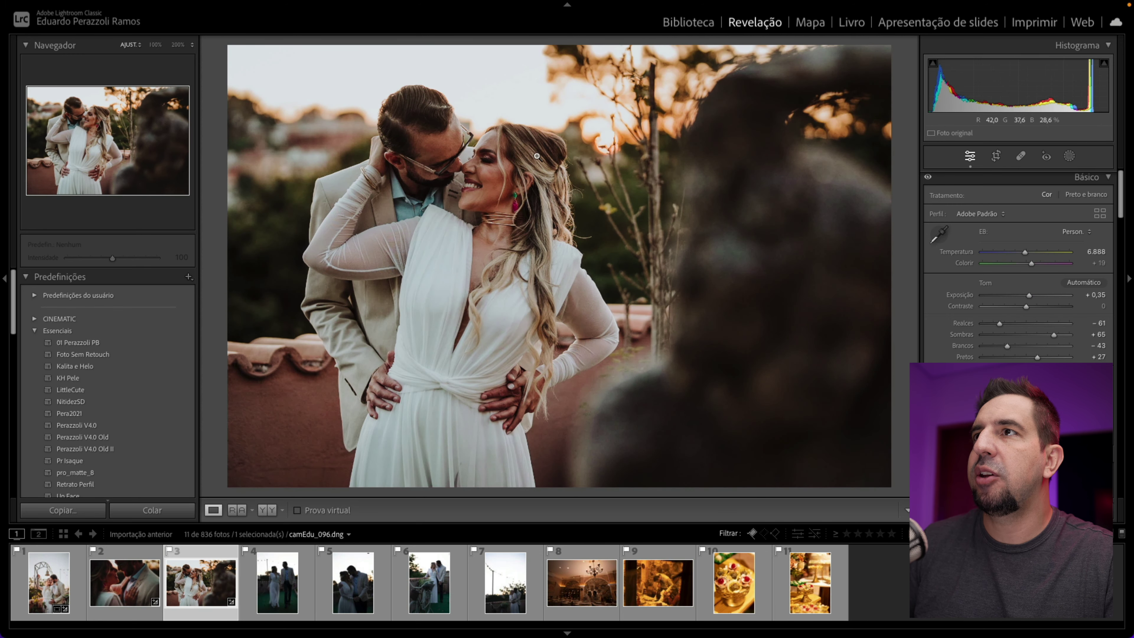
click(573, 203)
click(573, 202)
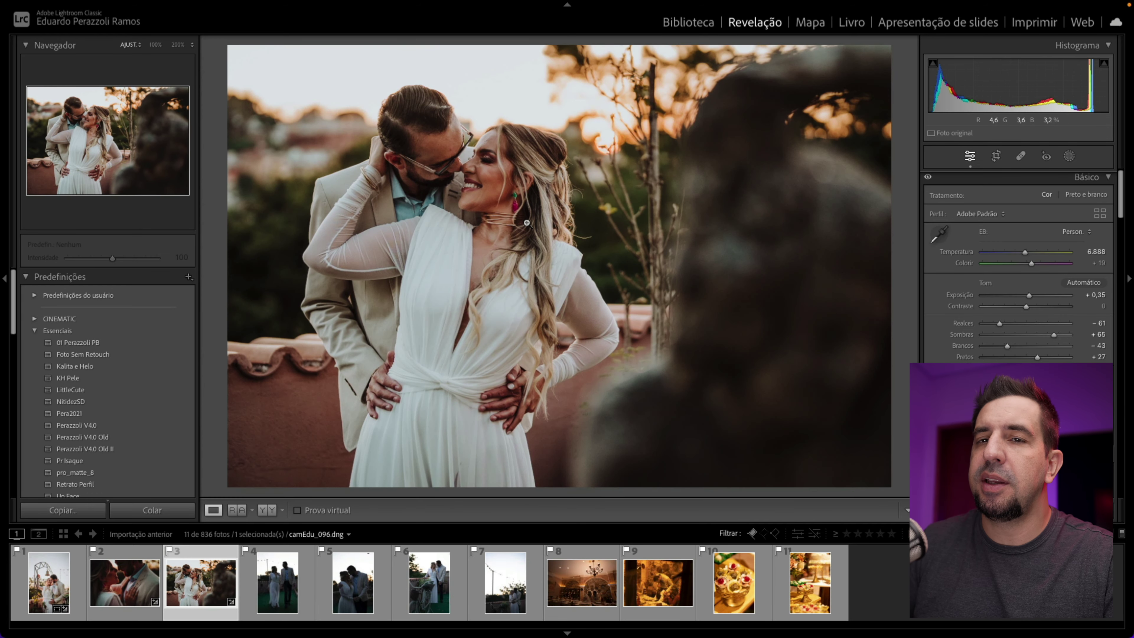
key(Right)
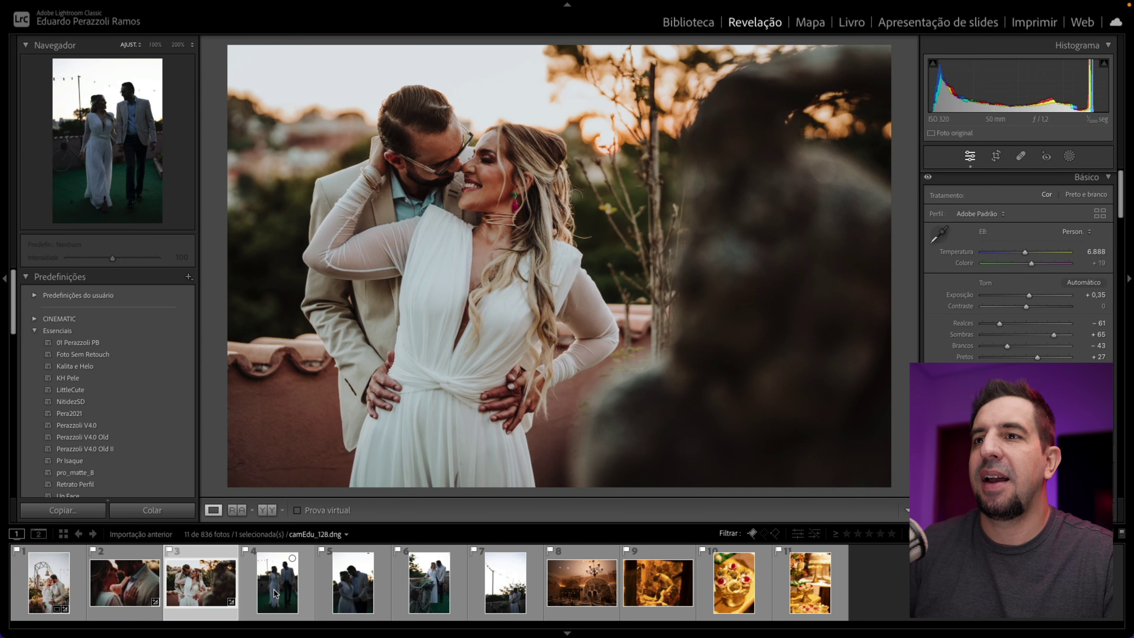
Paste the previous edit onto camEdu_128, set exposure to +0,80 and straighten it 2,17°
key(ctrl+shift+v)
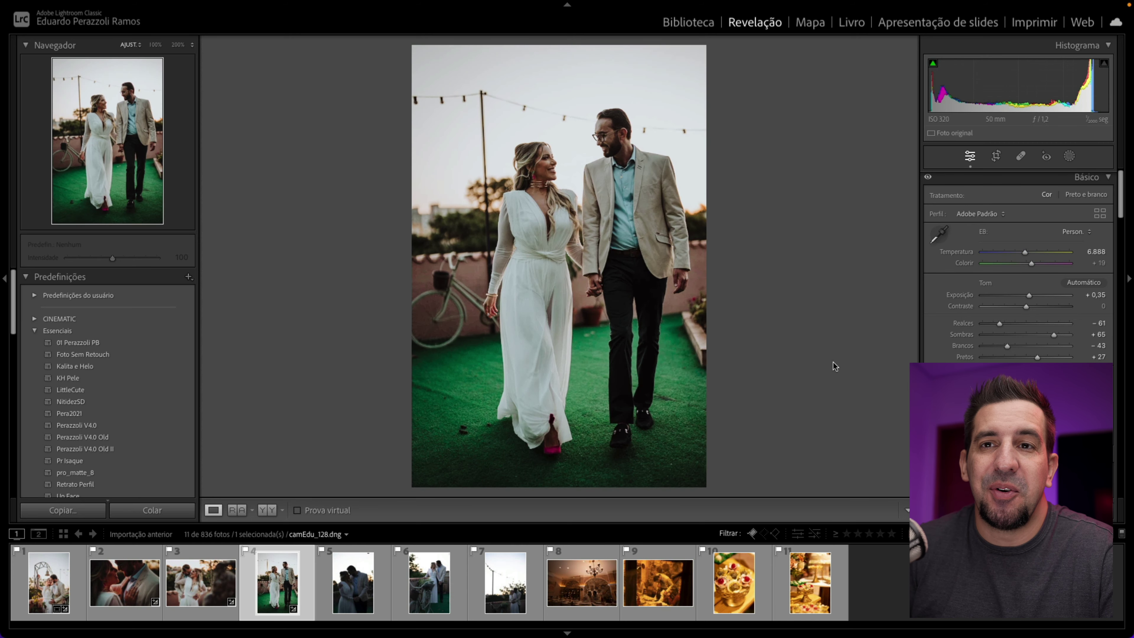
drag(1026, 295, 1033, 294)
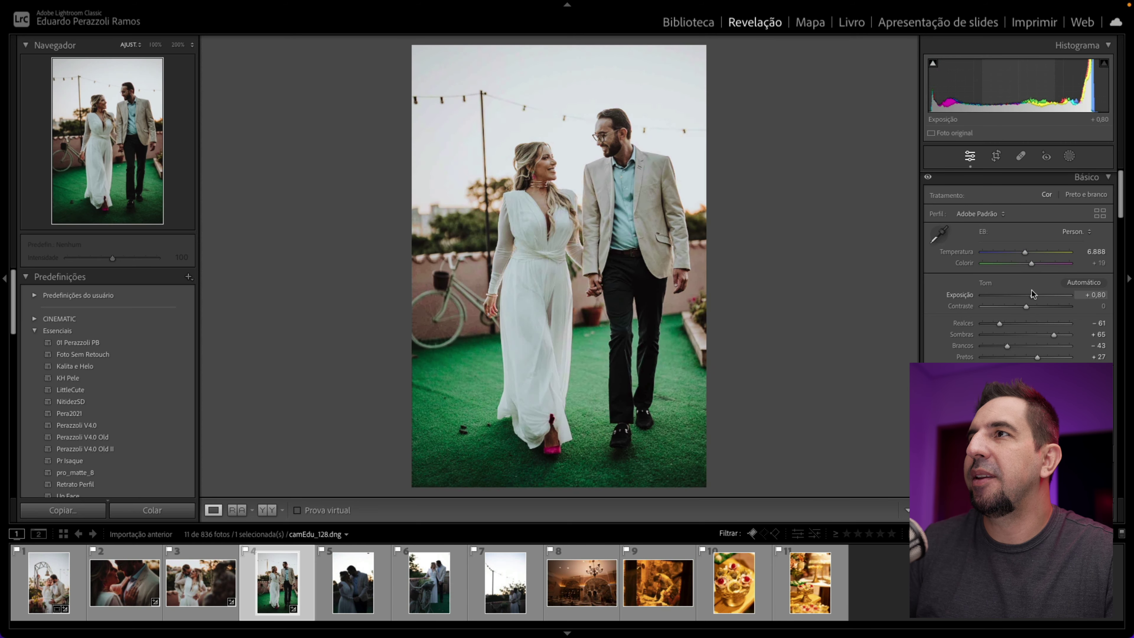
click(996, 156)
drag(830, 152, 836, 162)
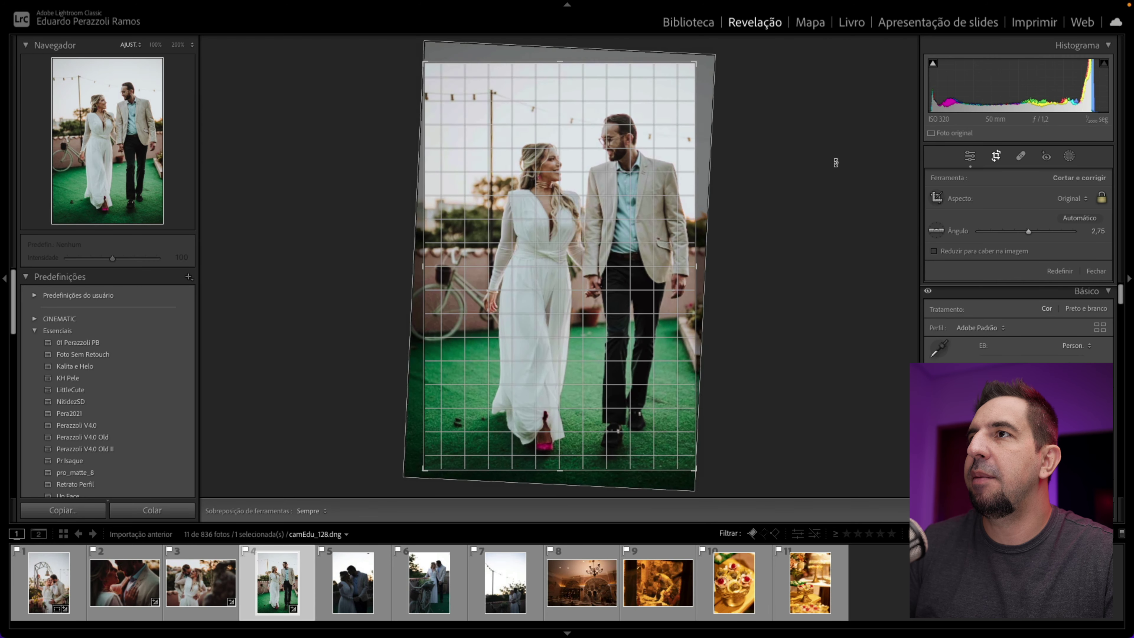
click(970, 156)
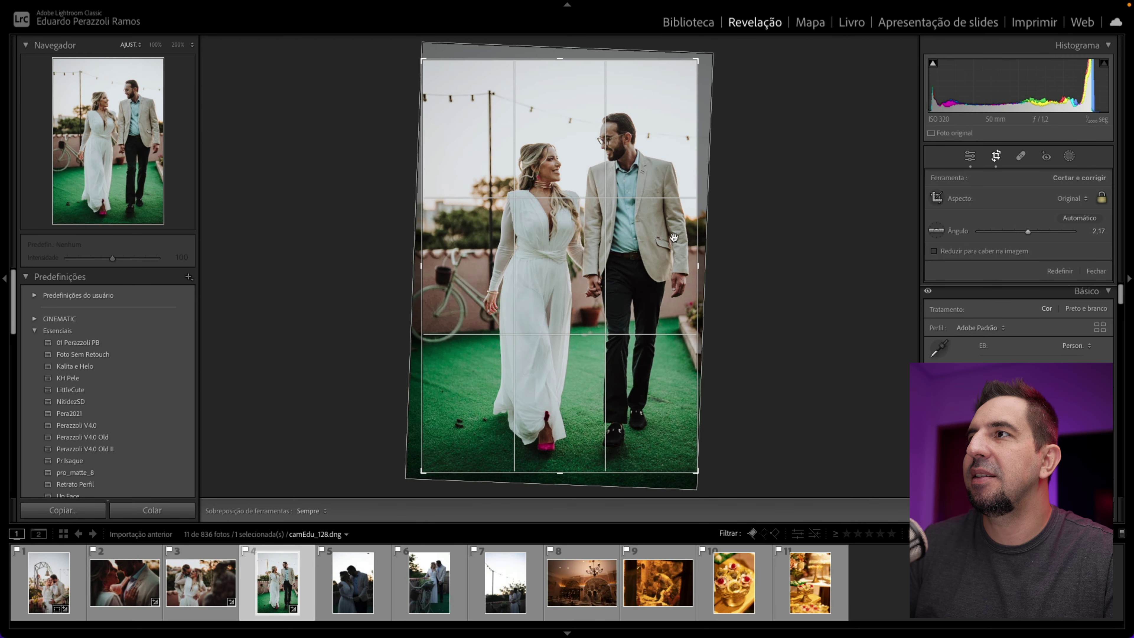
Heal the two dark specks on the grass with Spot Removal
click(1021, 157)
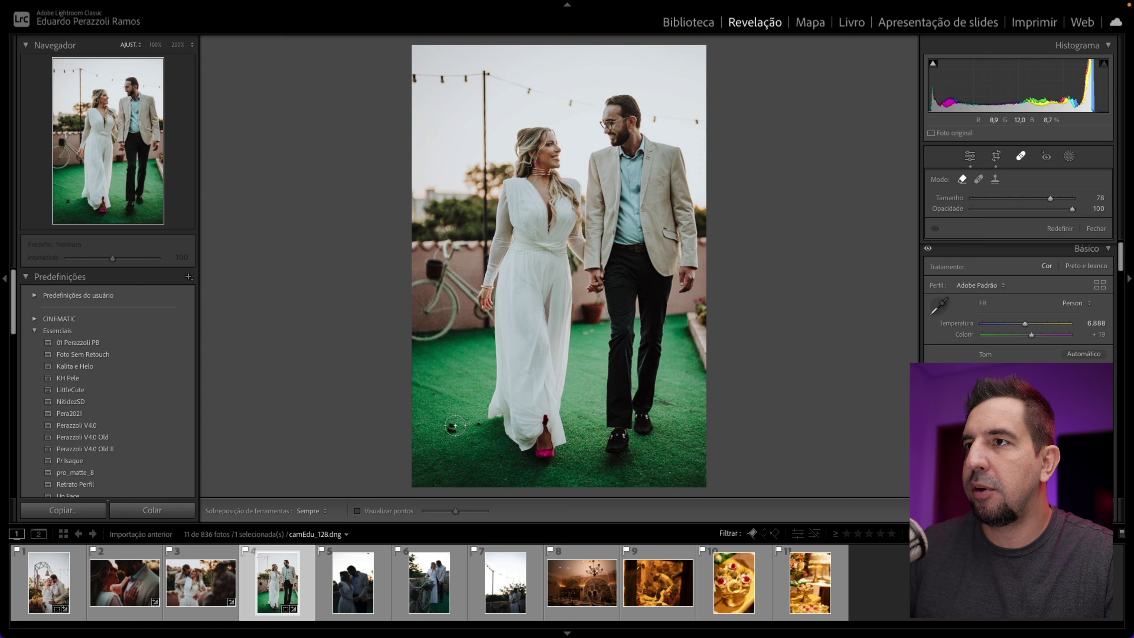
click(452, 428)
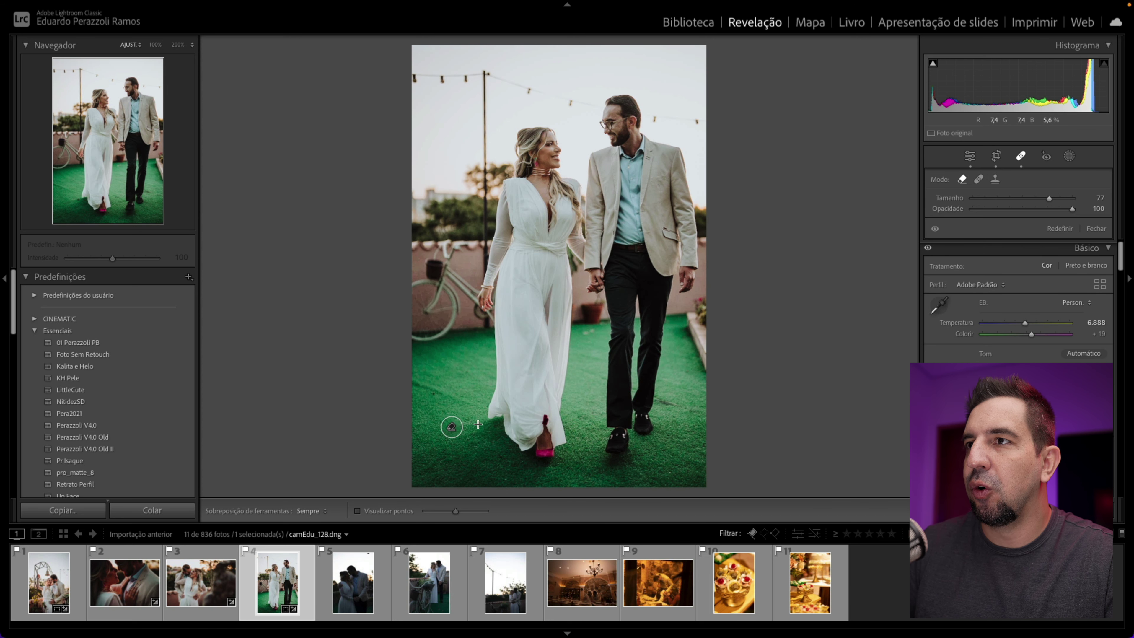
click(478, 425)
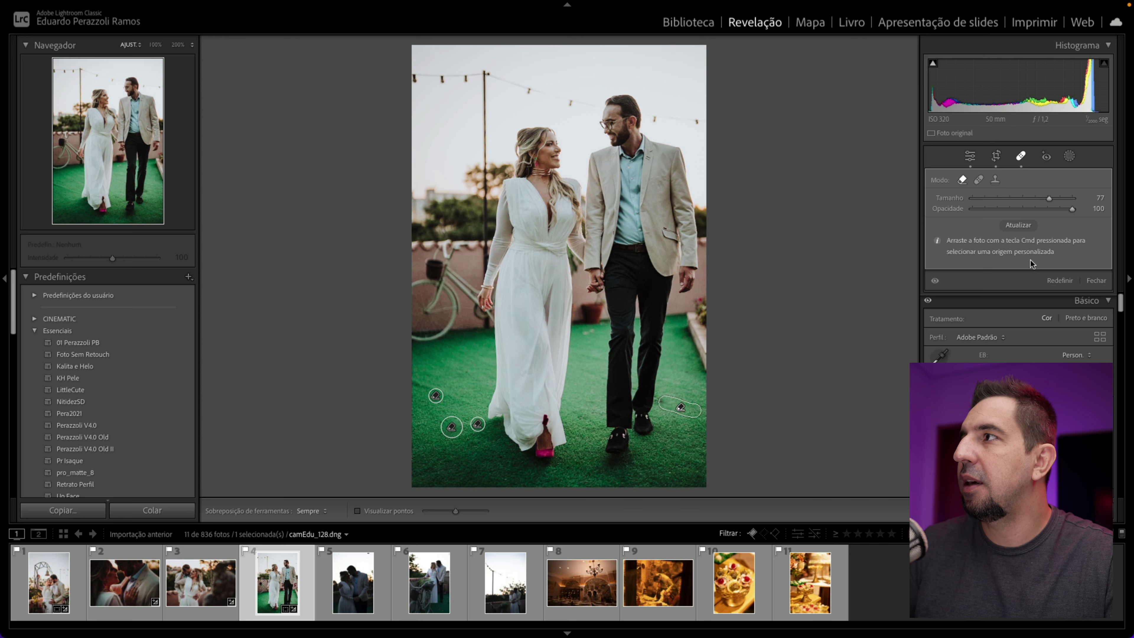
key(q)
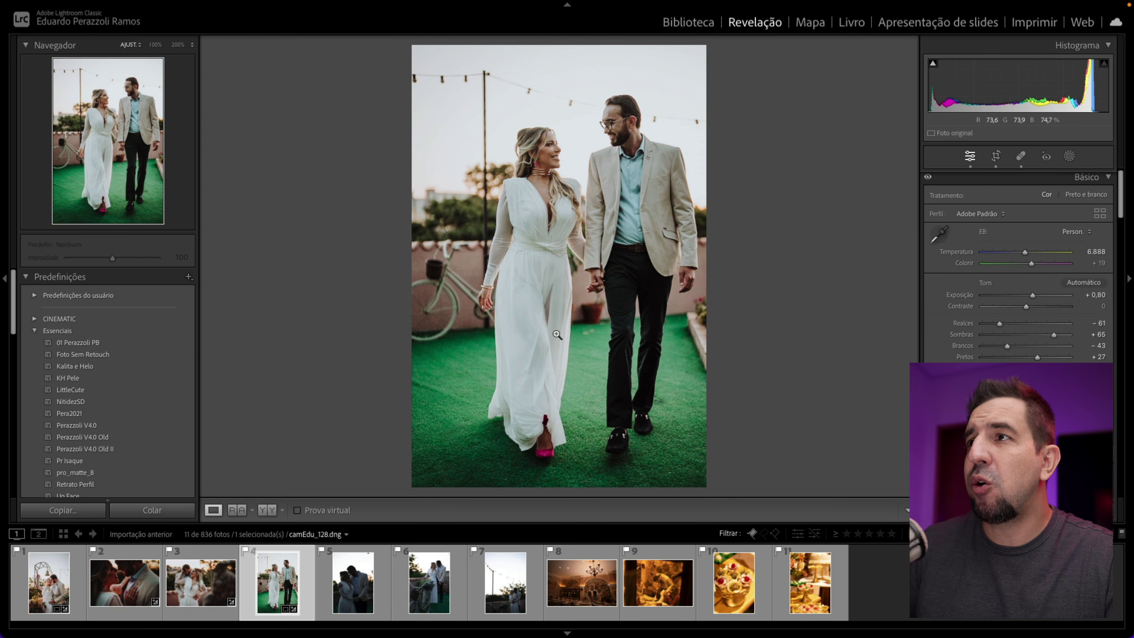
Desaturate the greens to −100 to mute the grass, compare Before/After, then go to photo five
scroll(1019, 268, down, 10)
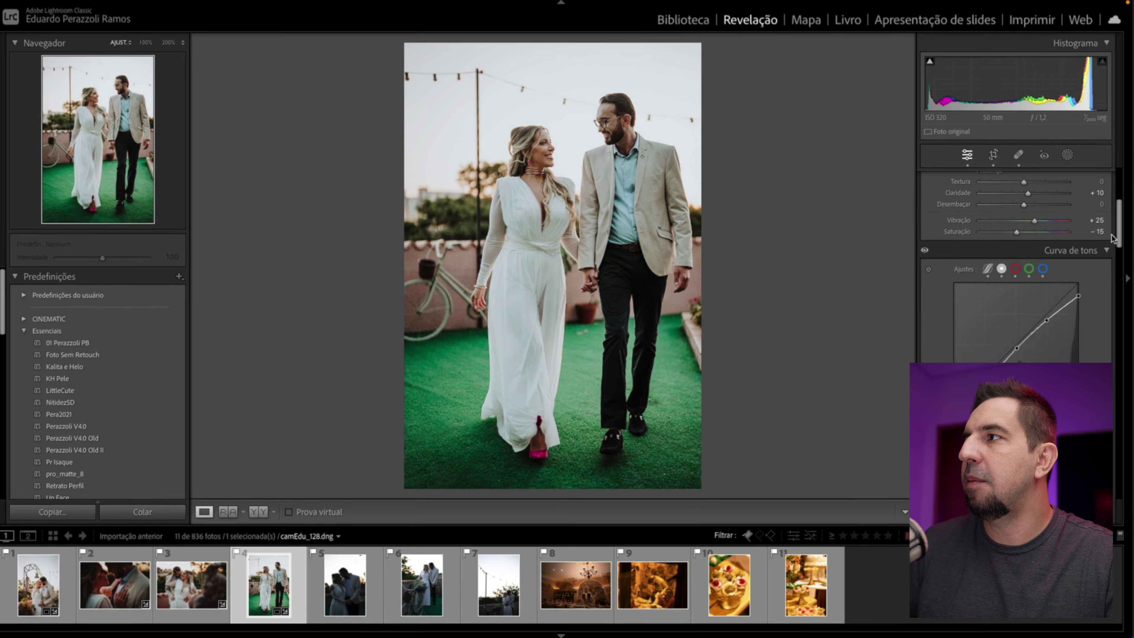
scroll(835, 319, down, 1)
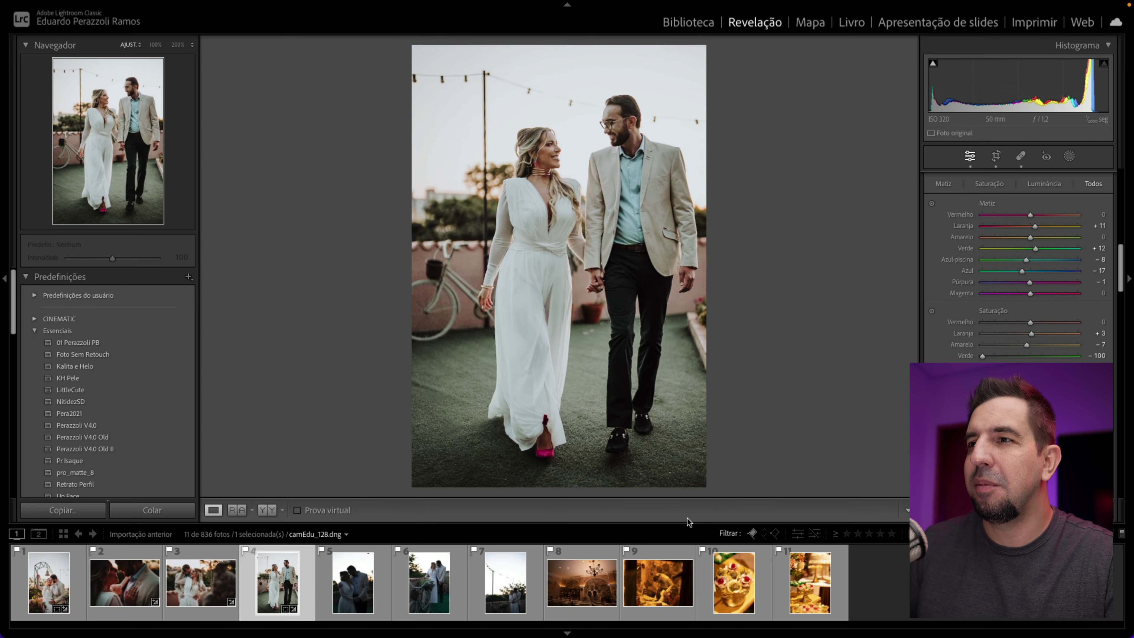
key(y)
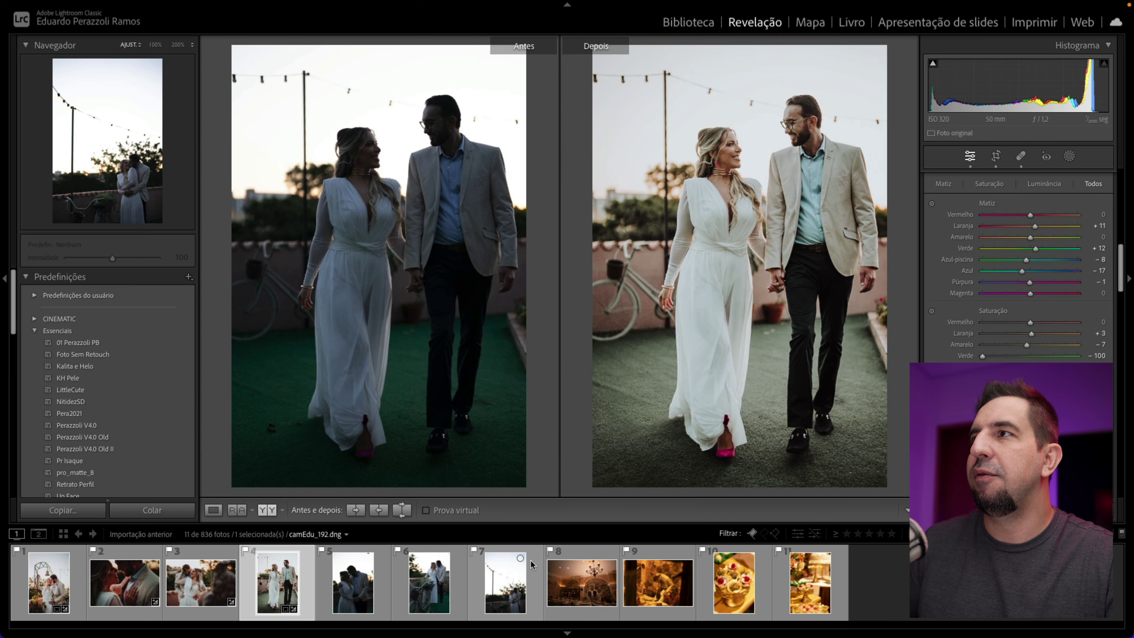
key(y)
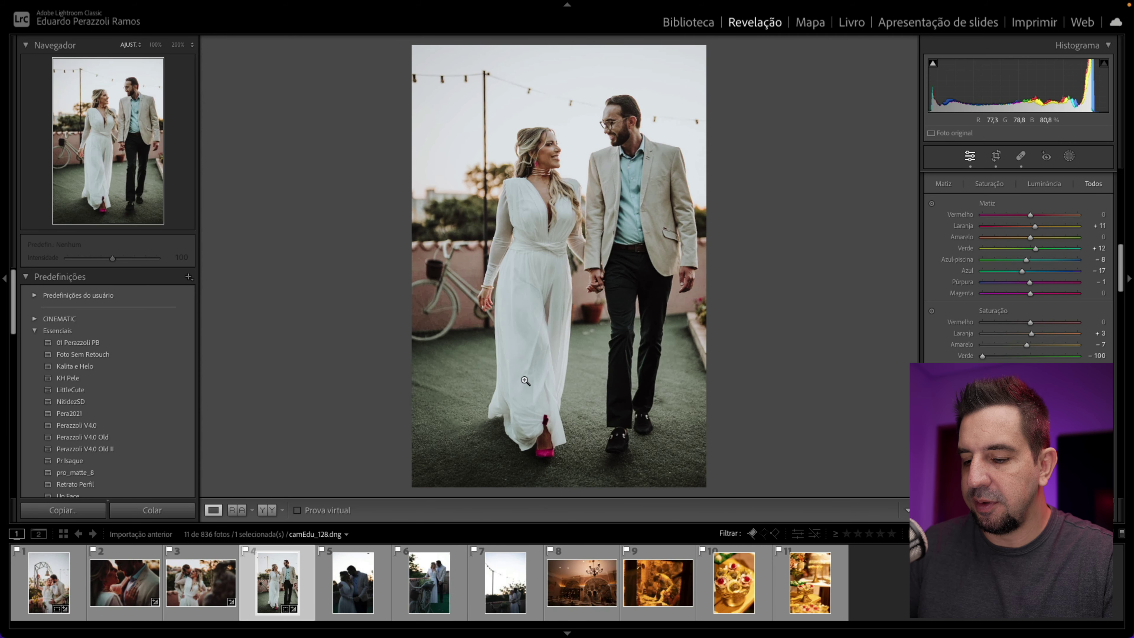
key(Right)
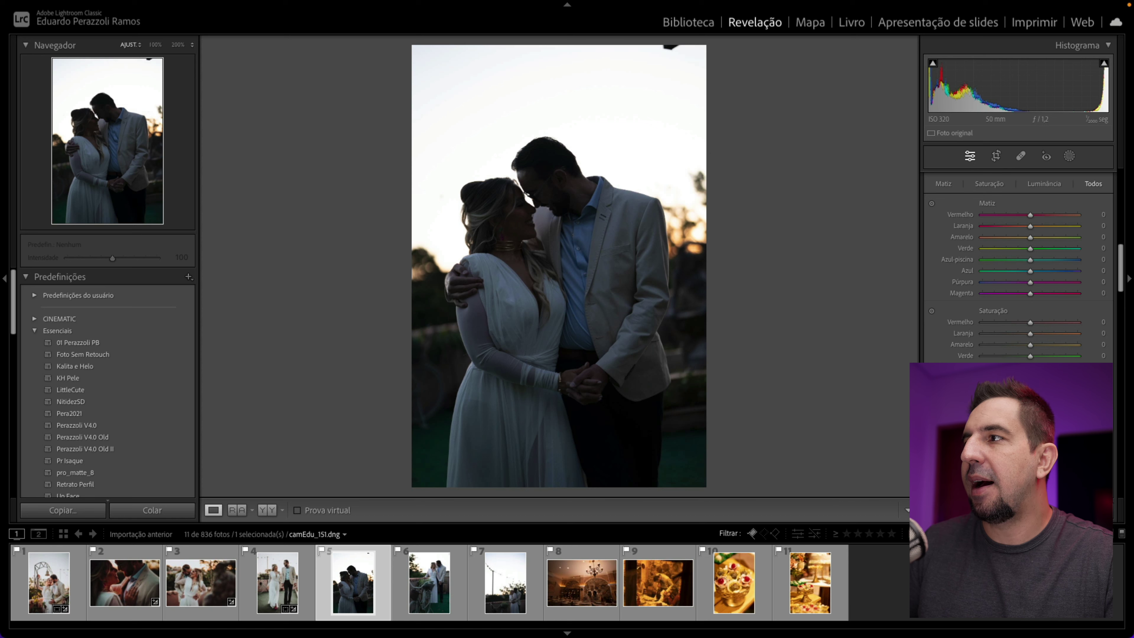
Paste the edit onto the backlit fifth photo, discard the copied healing spots and straighten it
key(ctrl+shift+v)
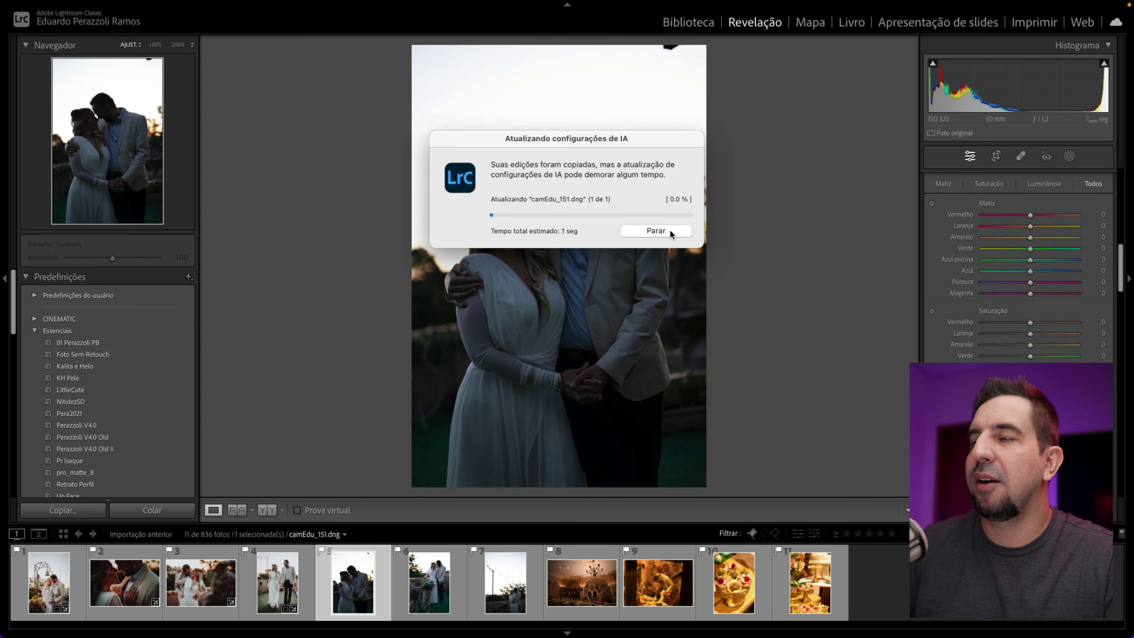
click(1021, 157)
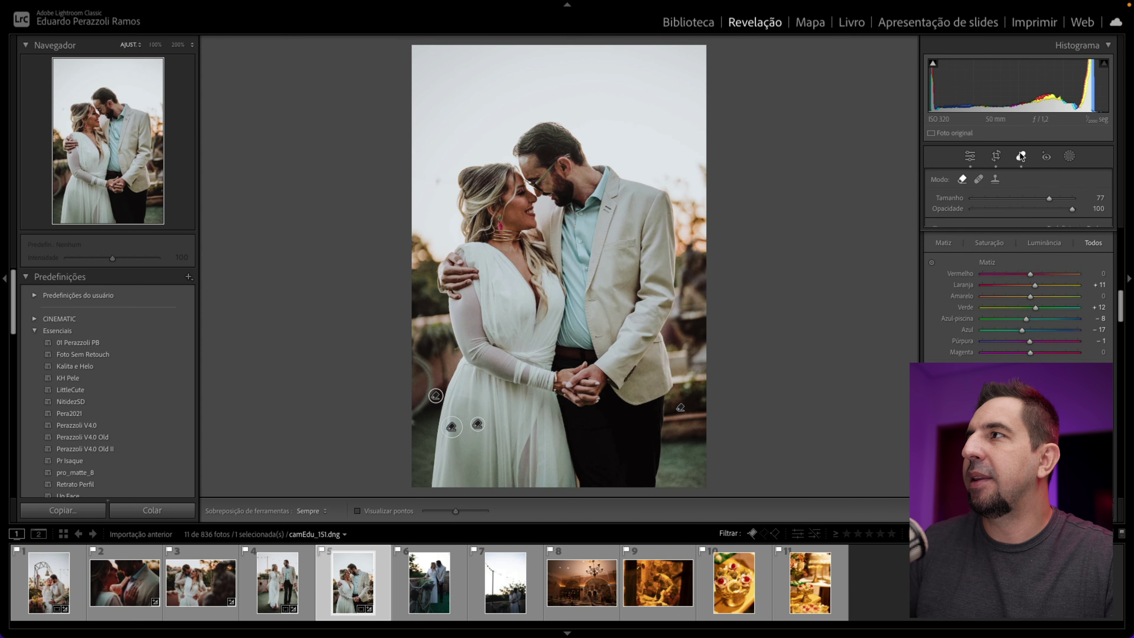
click(1066, 229)
click(996, 156)
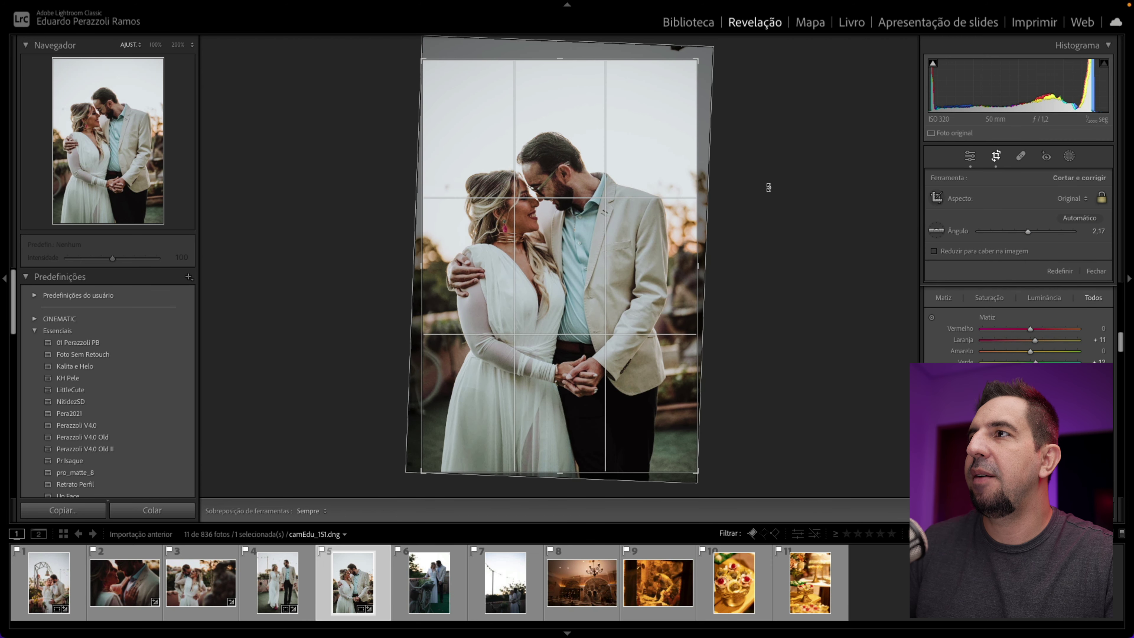
drag(769, 187, 787, 251)
key(Return)
Paste the edit onto the bicycle photo, reset its inherited angle and re-straighten it to −1,23
click(445, 570)
key(ctrl+shift+v)
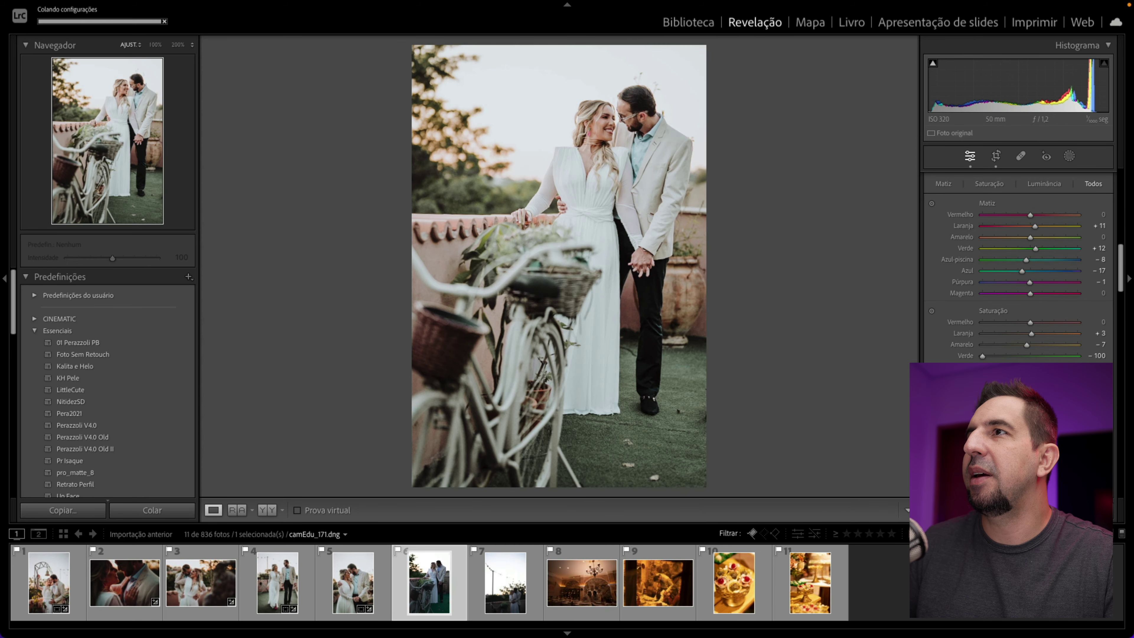
click(996, 156)
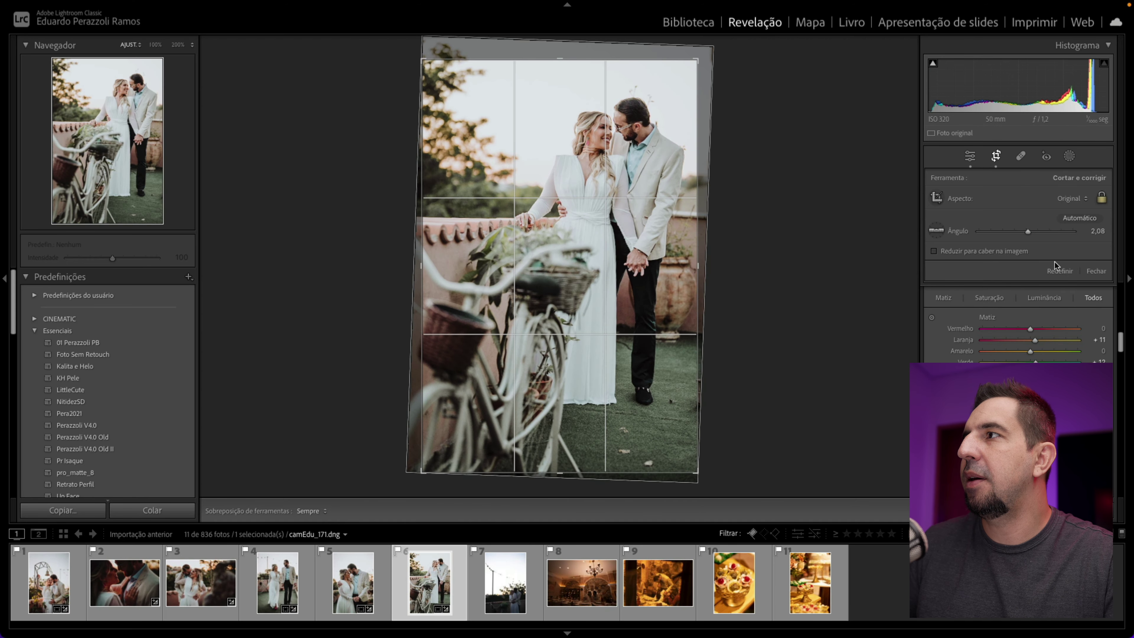
click(1060, 271)
drag(804, 273, 802, 278)
key(Return)
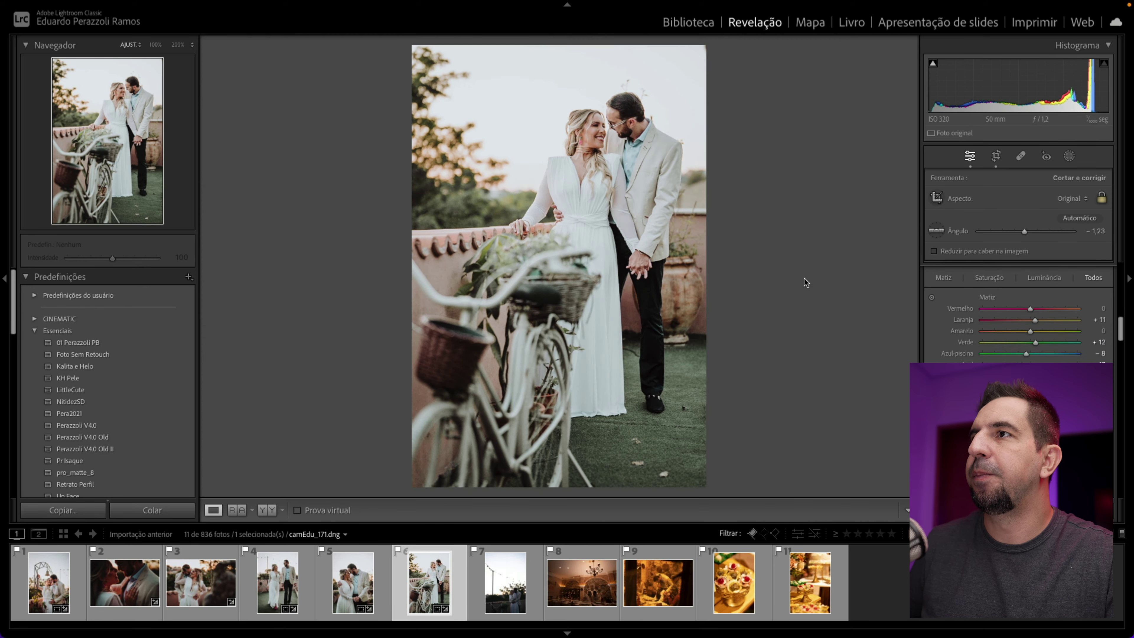
Nudge the bicycle photo's exposure to +0,10 and heal two specks in the grass
drag(1035, 296, 1028, 297)
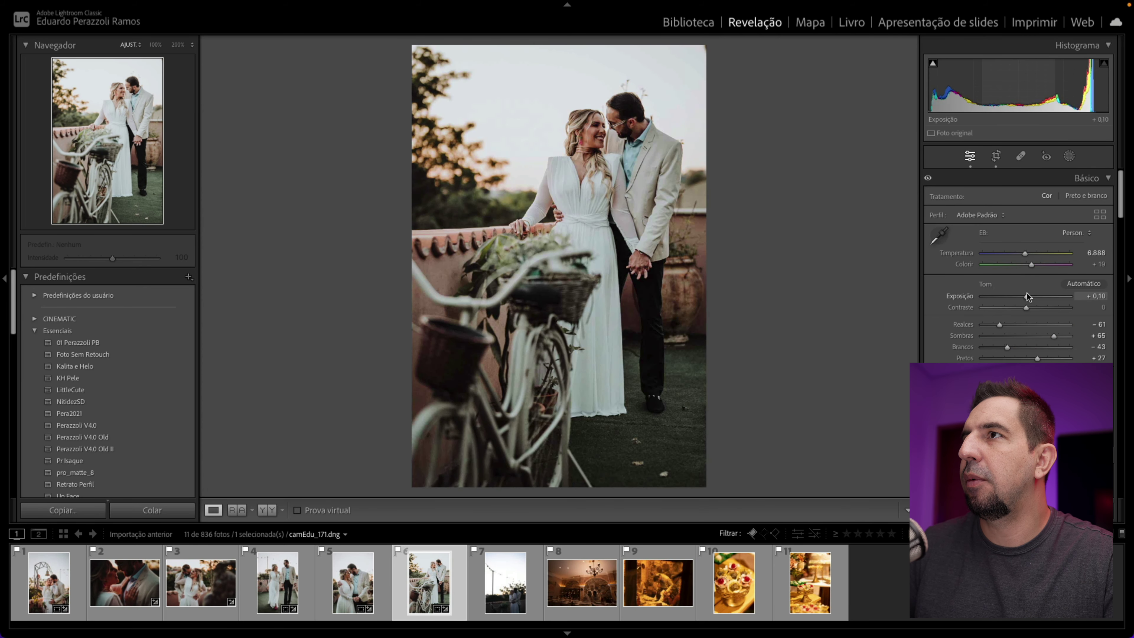
click(1022, 155)
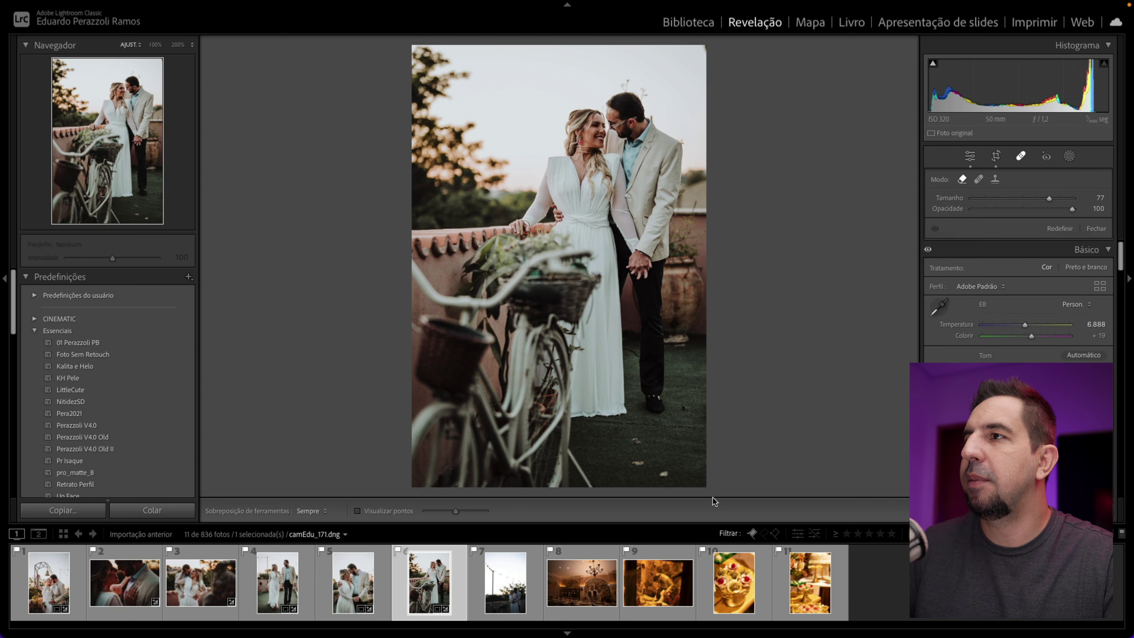
click(637, 464)
click(664, 474)
click(1095, 279)
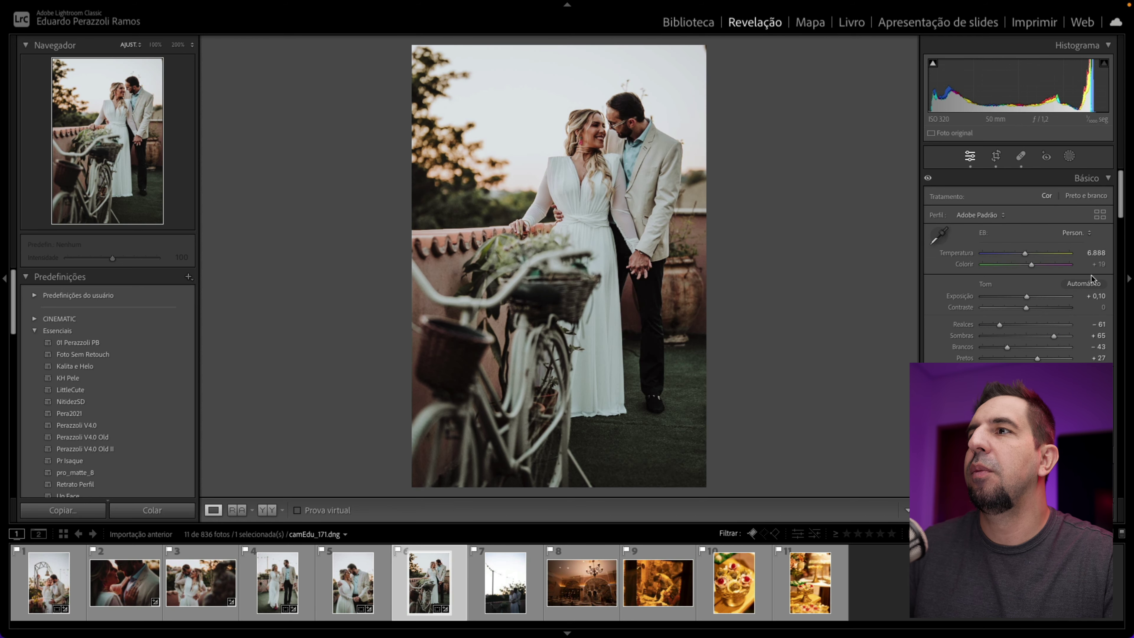
click(497, 580)
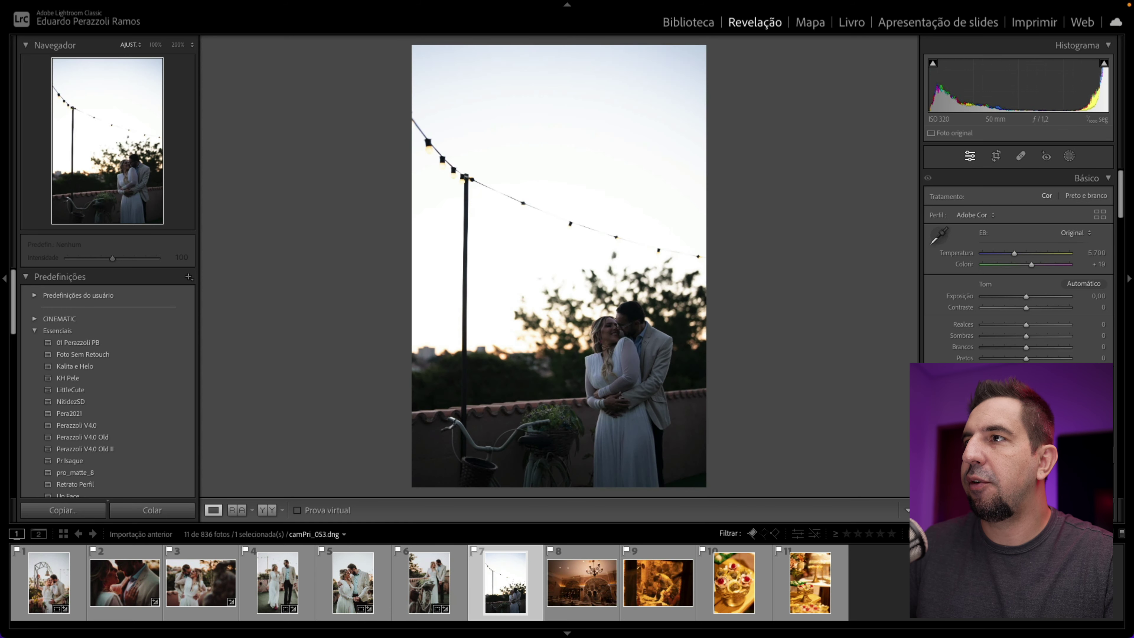
Reset the pasted rotation on camEdu_192 and rotate it to level the scene
key(r)
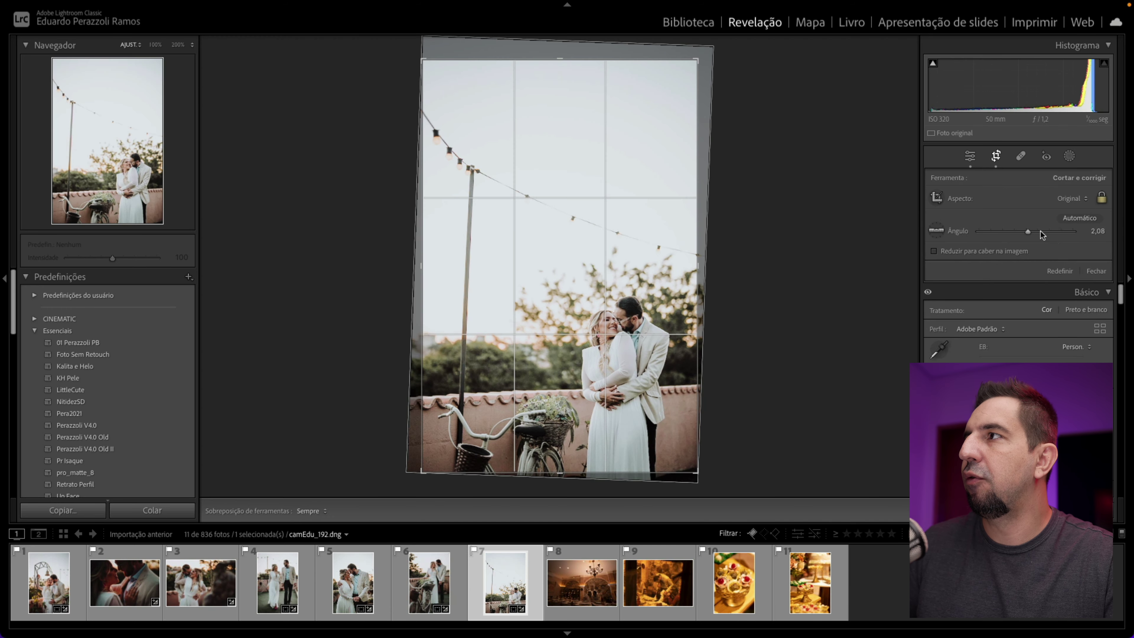
click(1060, 270)
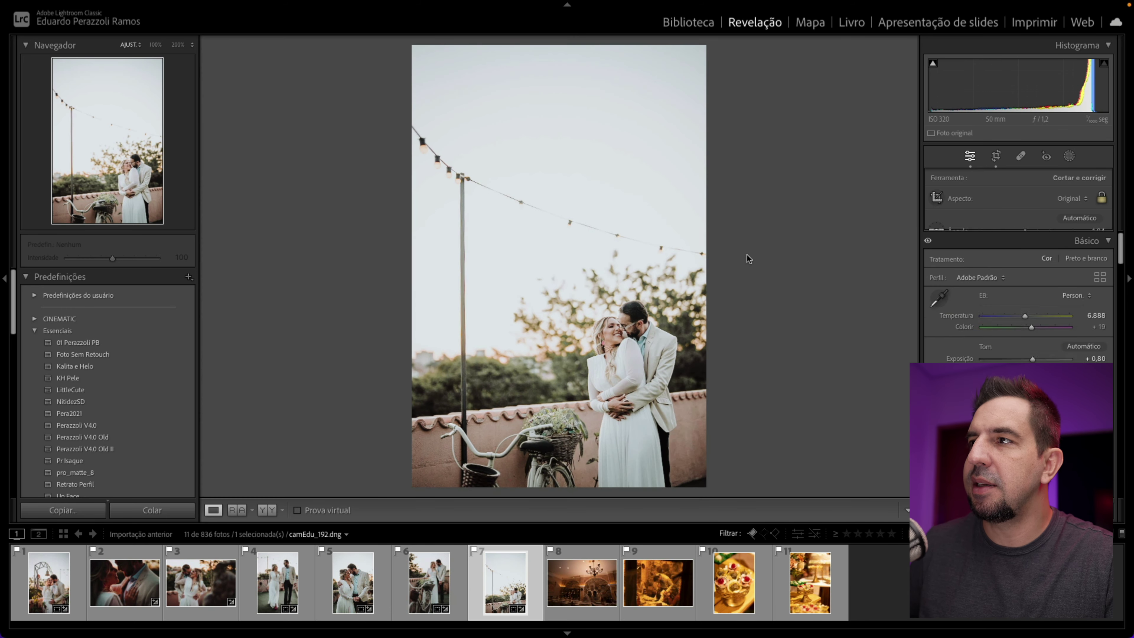
key(r)
click(995, 156)
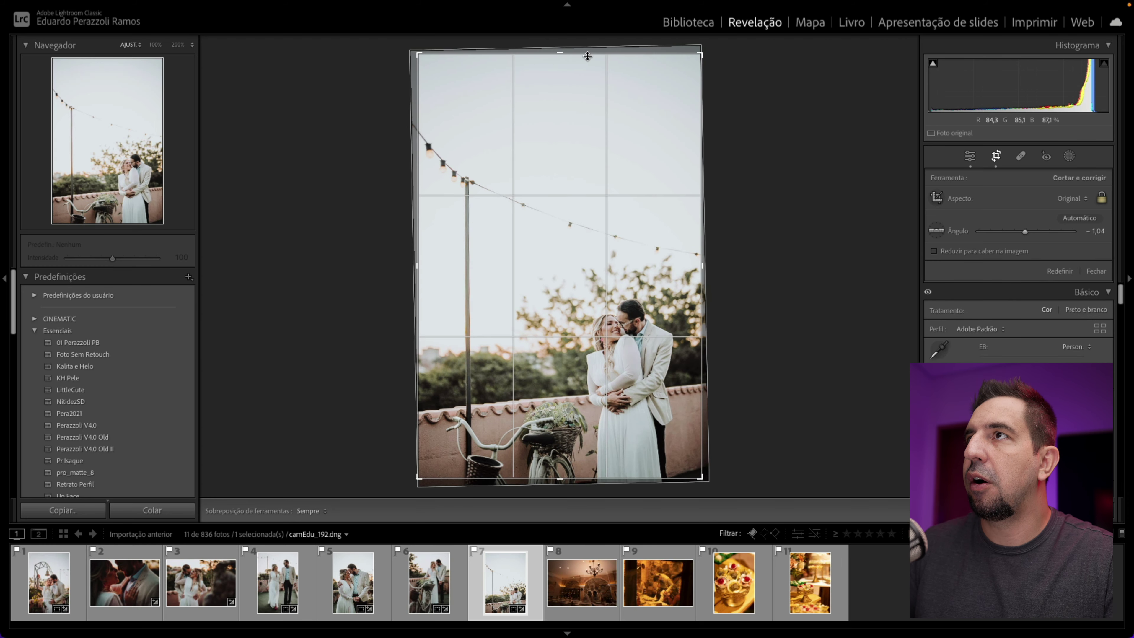
drag(588, 51, 563, 174)
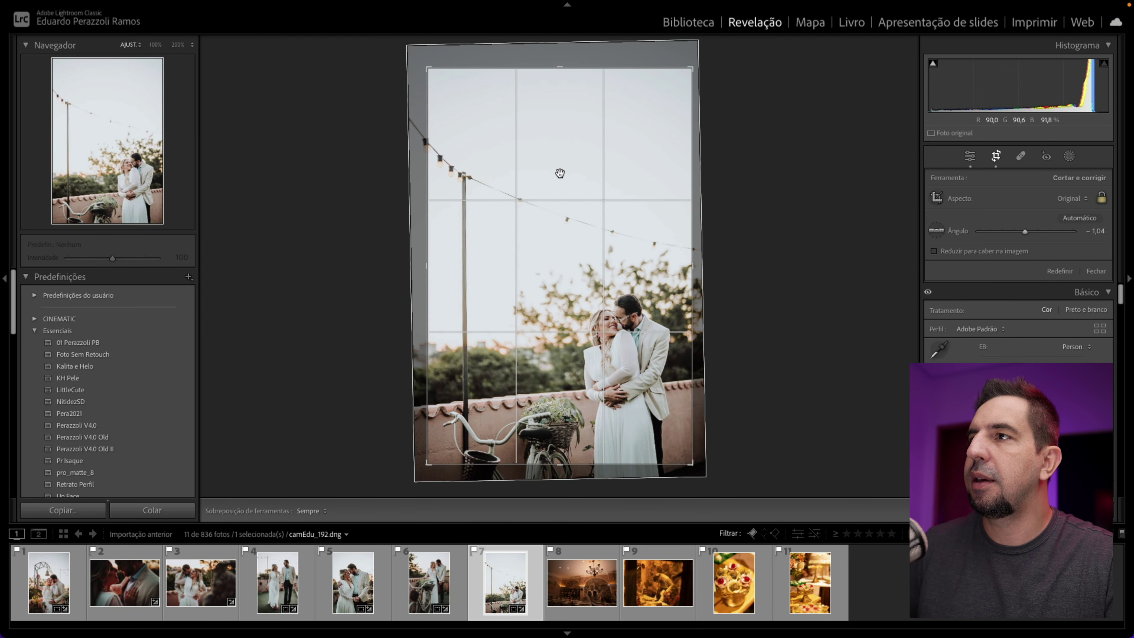
key(r)
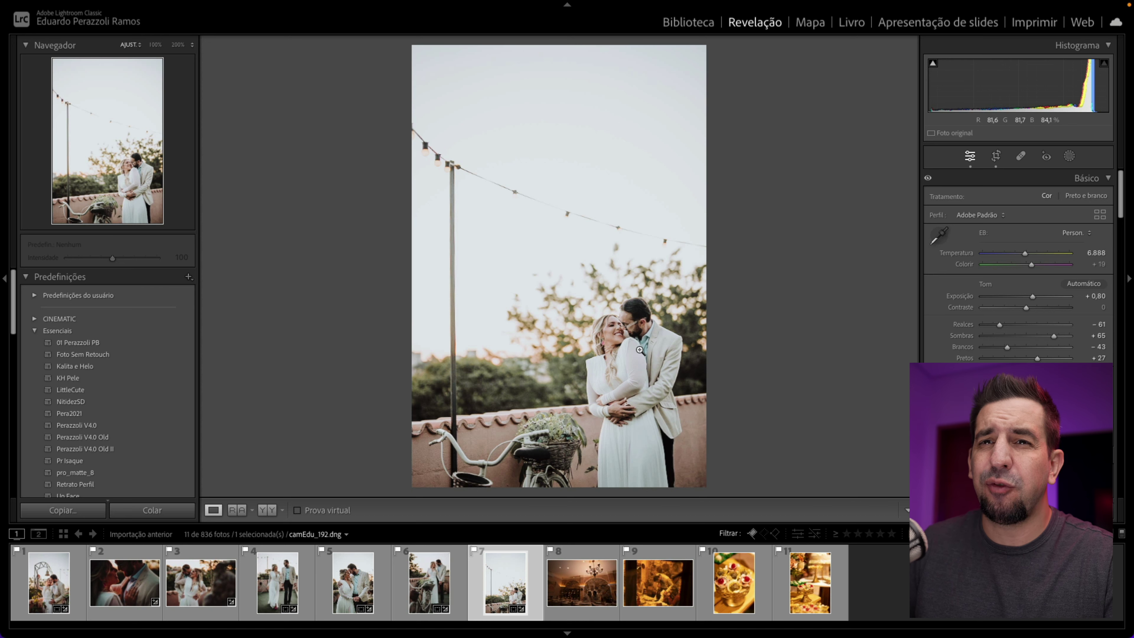
Darken exposure to −0,80 and refine the straightening to 0,28°
click(1023, 297)
drag(1024, 297, 1020, 296)
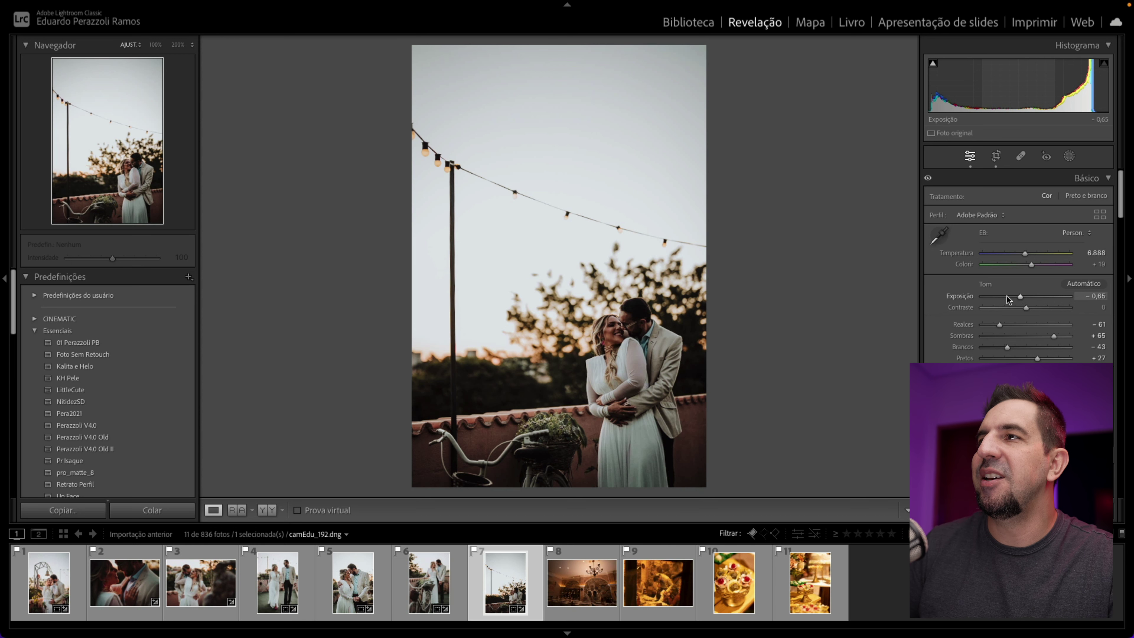
click(996, 156)
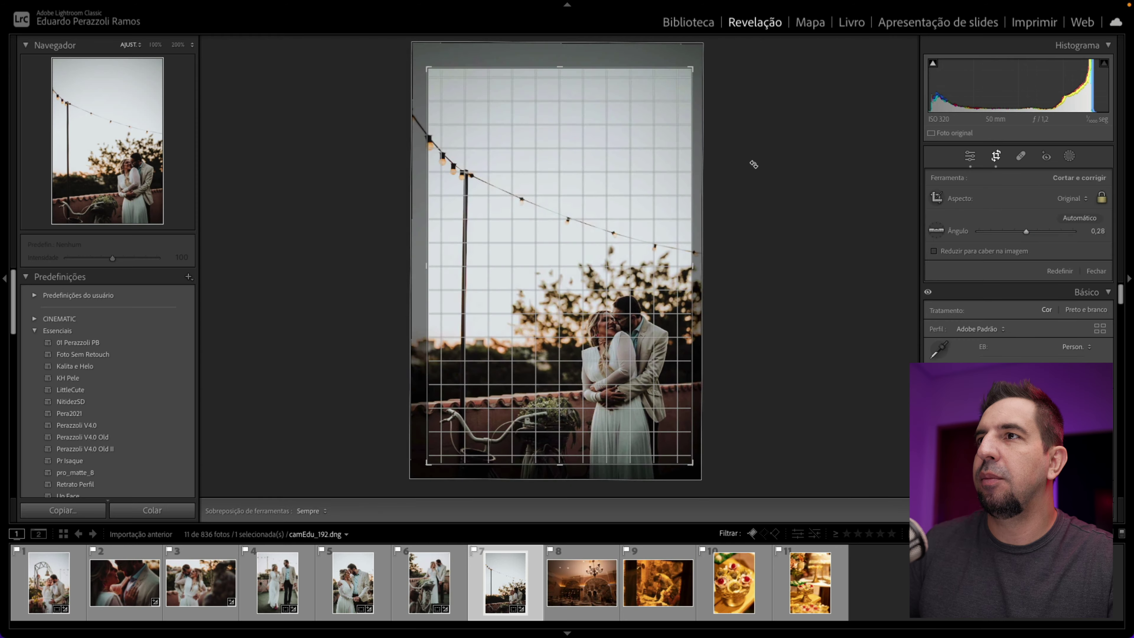
drag(749, 165, 751, 167)
key(Return)
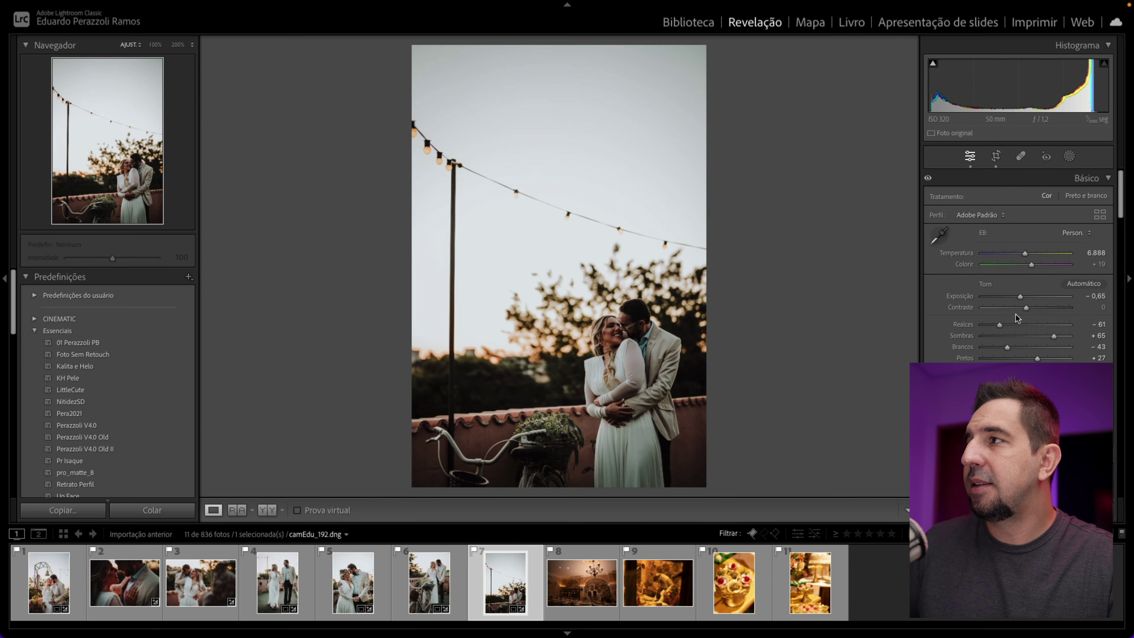
drag(1021, 297, 1019, 297)
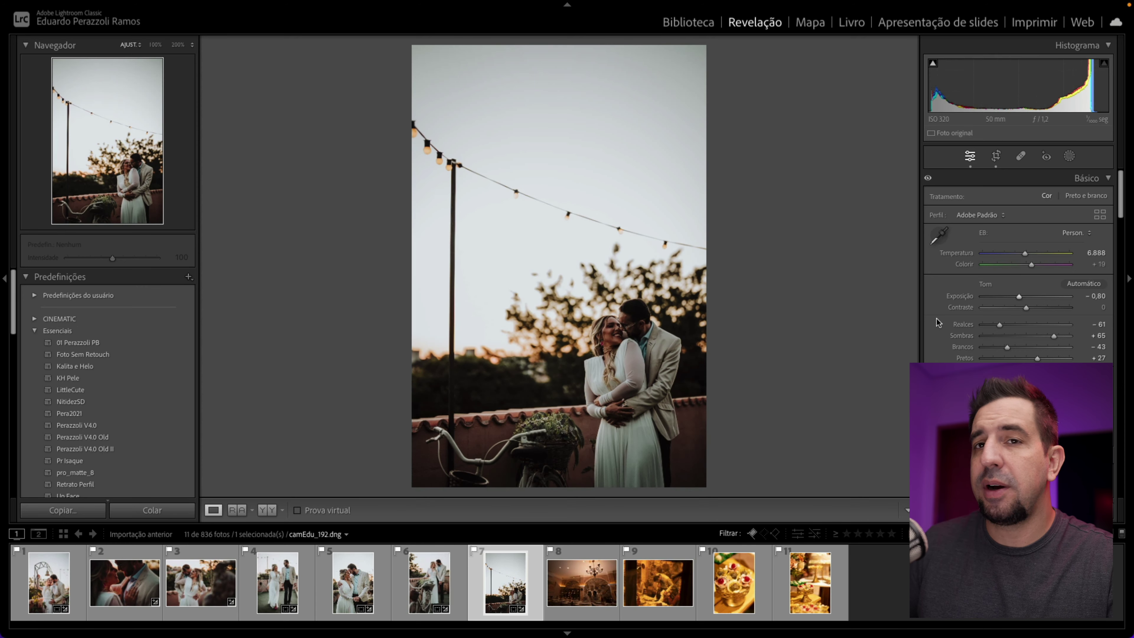
Add a people mask covering both people in camEdu_192 and raise its exposure to 0,48
click(1069, 157)
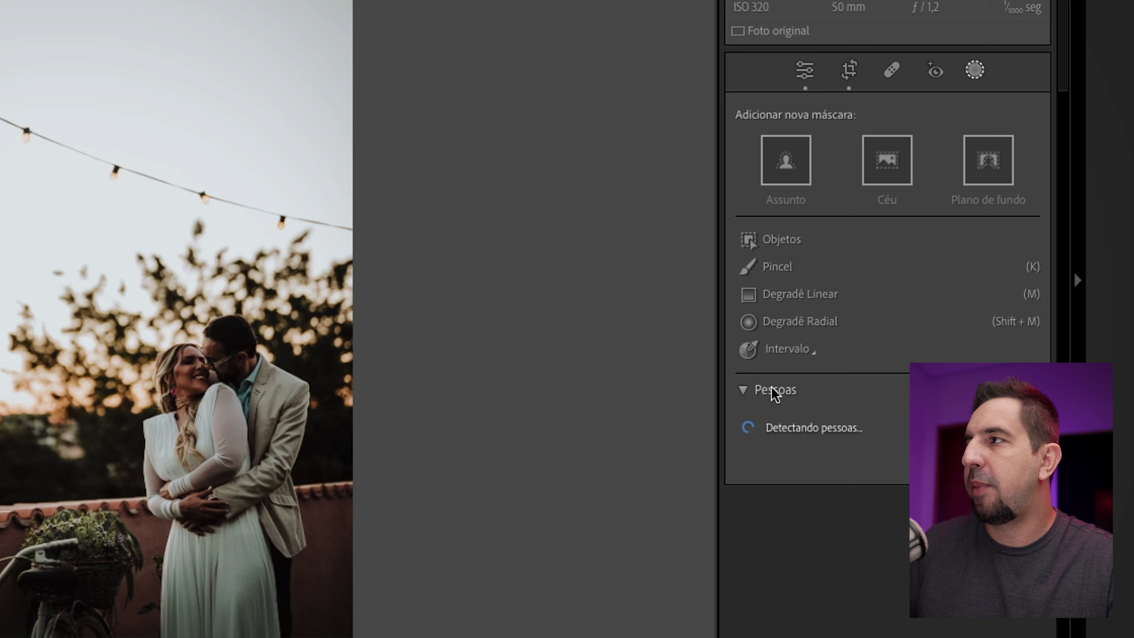
click(761, 433)
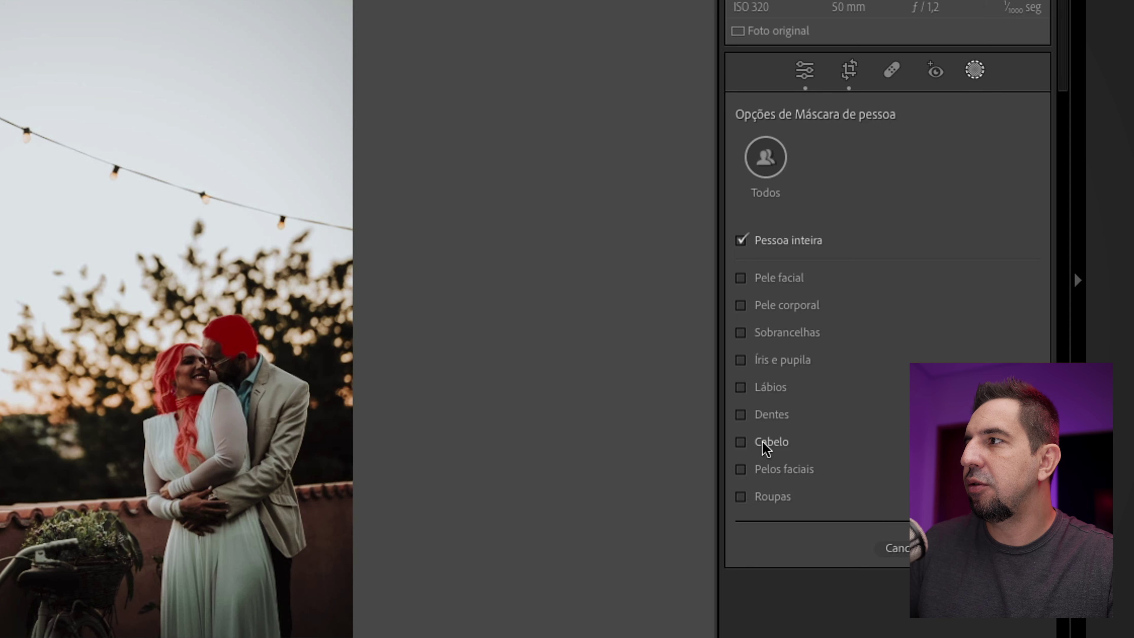
click(1001, 547)
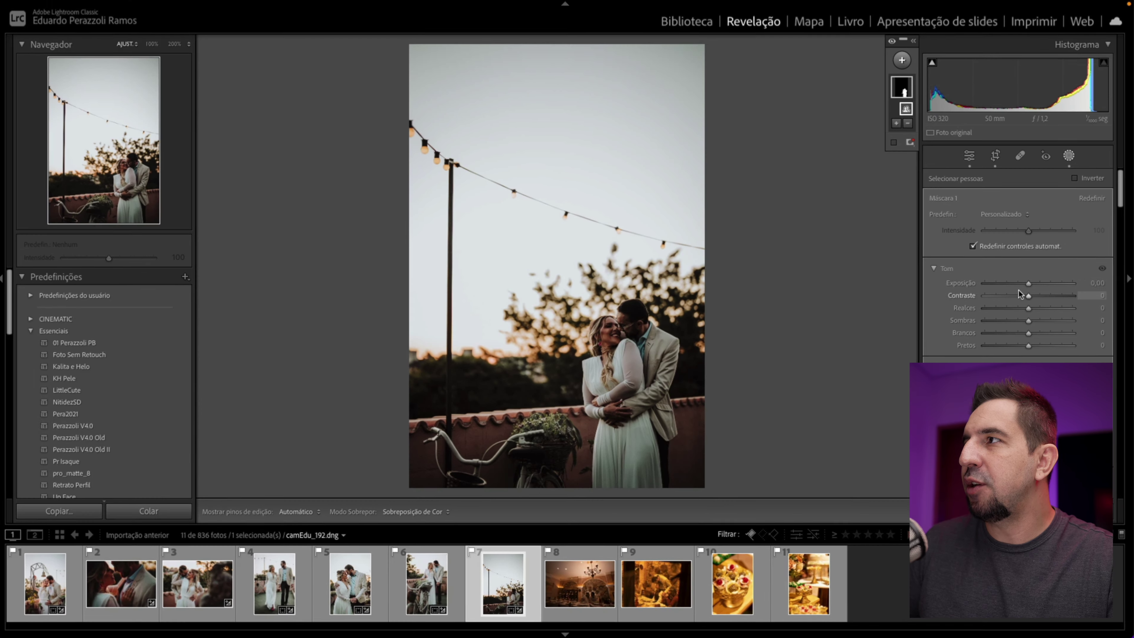
drag(1028, 284, 1035, 286)
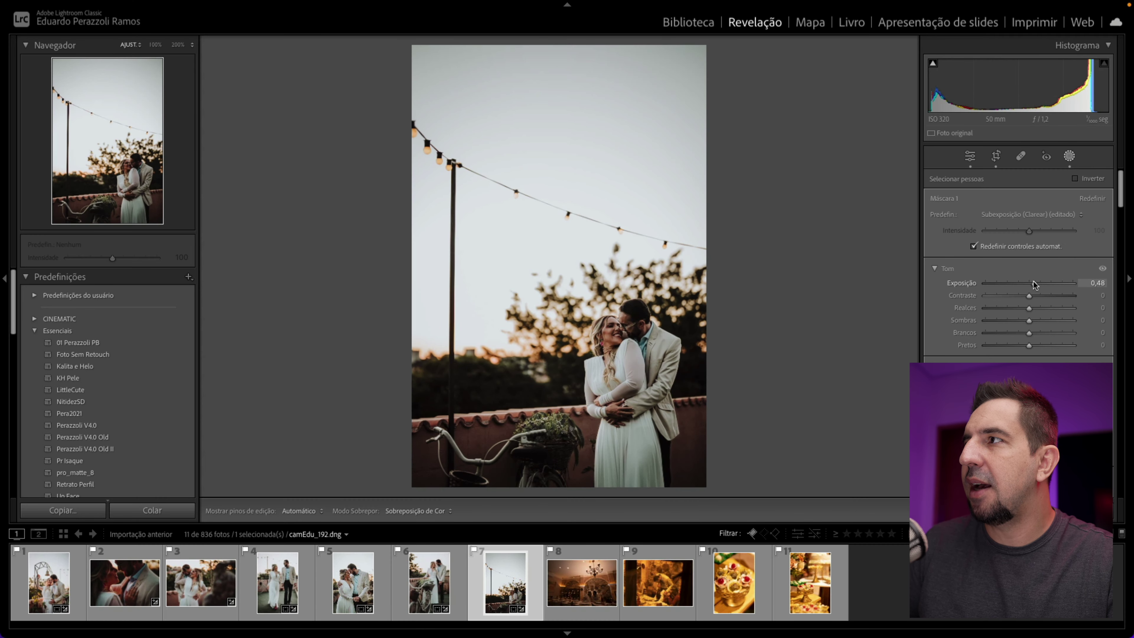
drag(1035, 284, 1035, 285)
scroll(1090, 201, down, 3)
scroll(1090, 313, down, 3)
click(1098, 308)
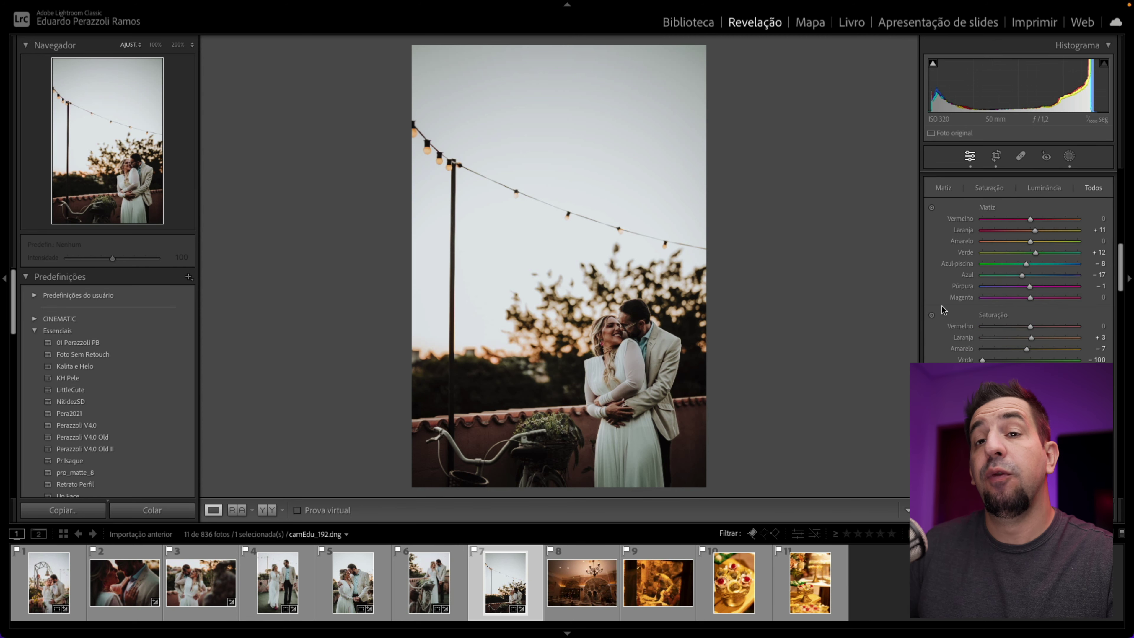
click(605, 326)
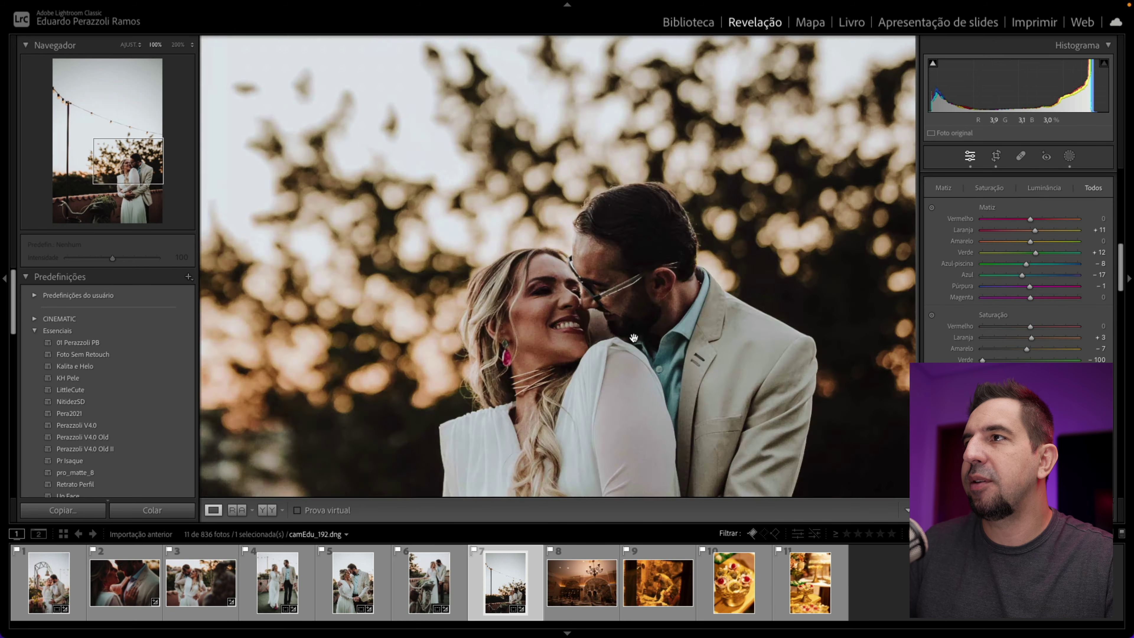
click(605, 327)
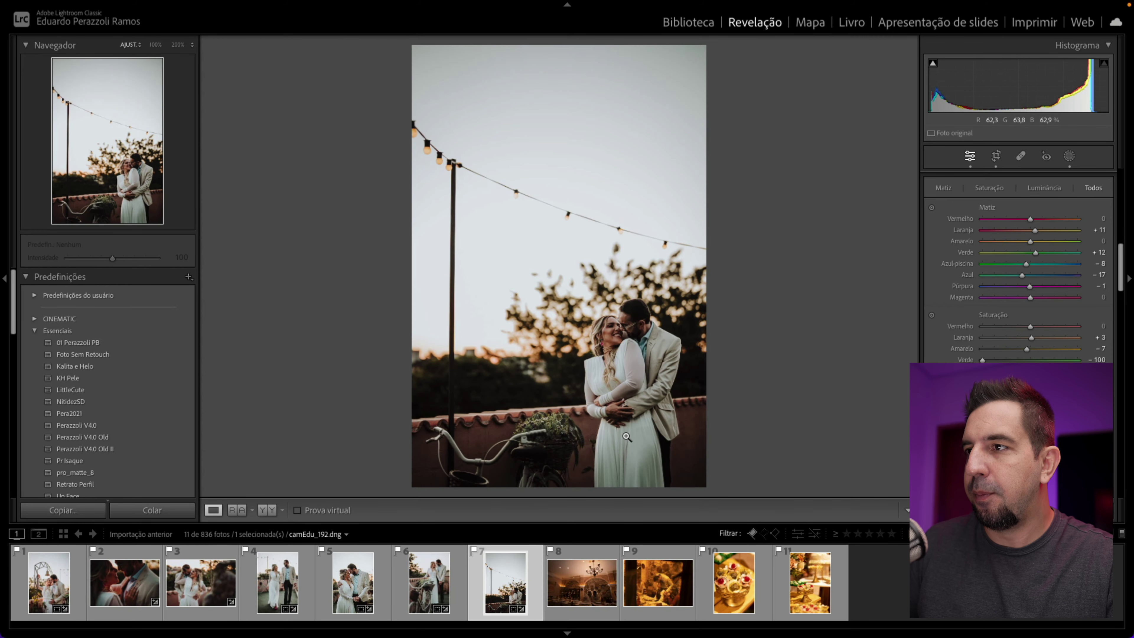
click(574, 552)
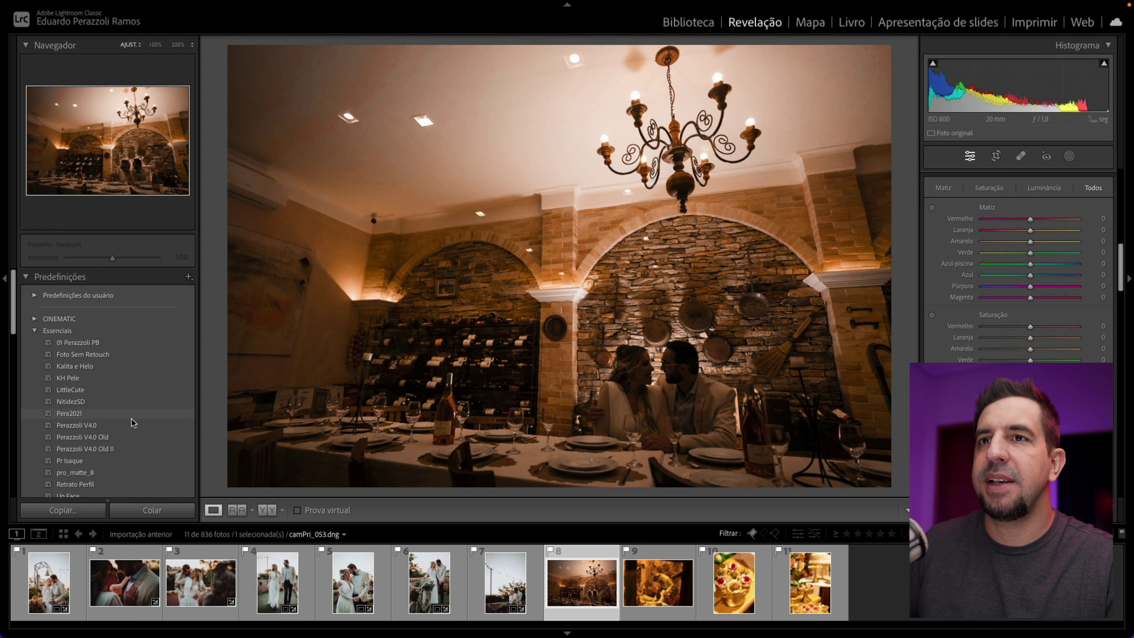
Apply the Perazzoli V4.0 preset, set exposure to +1,25 and straighten 0,69° so the walls stand vertical
click(132, 425)
scroll(1036, 259, up, 5)
drag(1035, 258, 1043, 254)
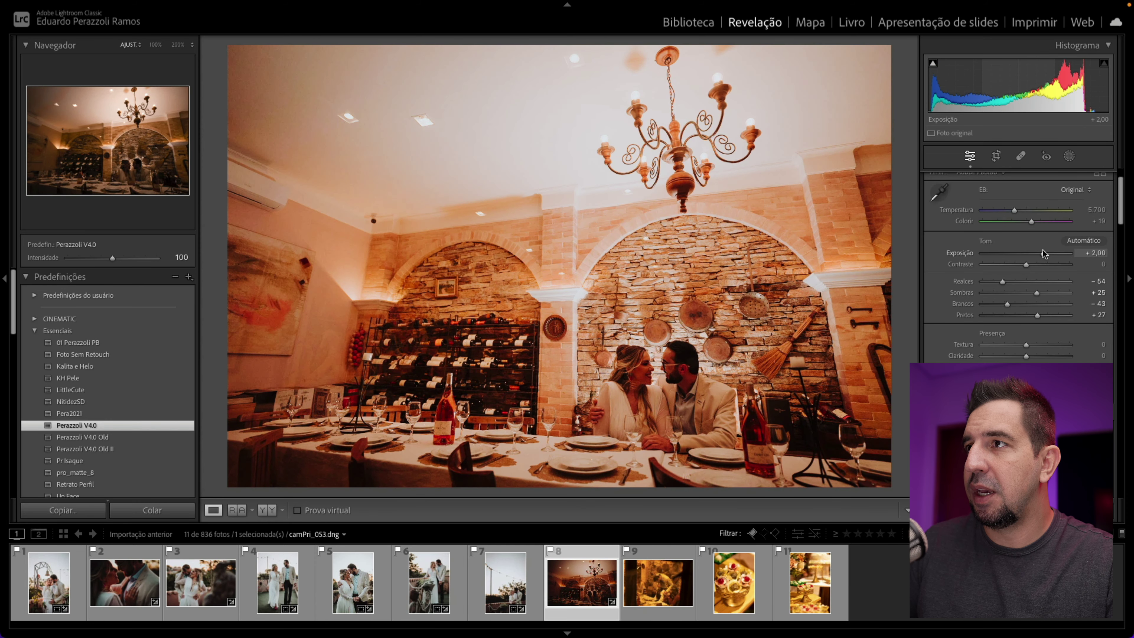
drag(1044, 253, 1037, 253)
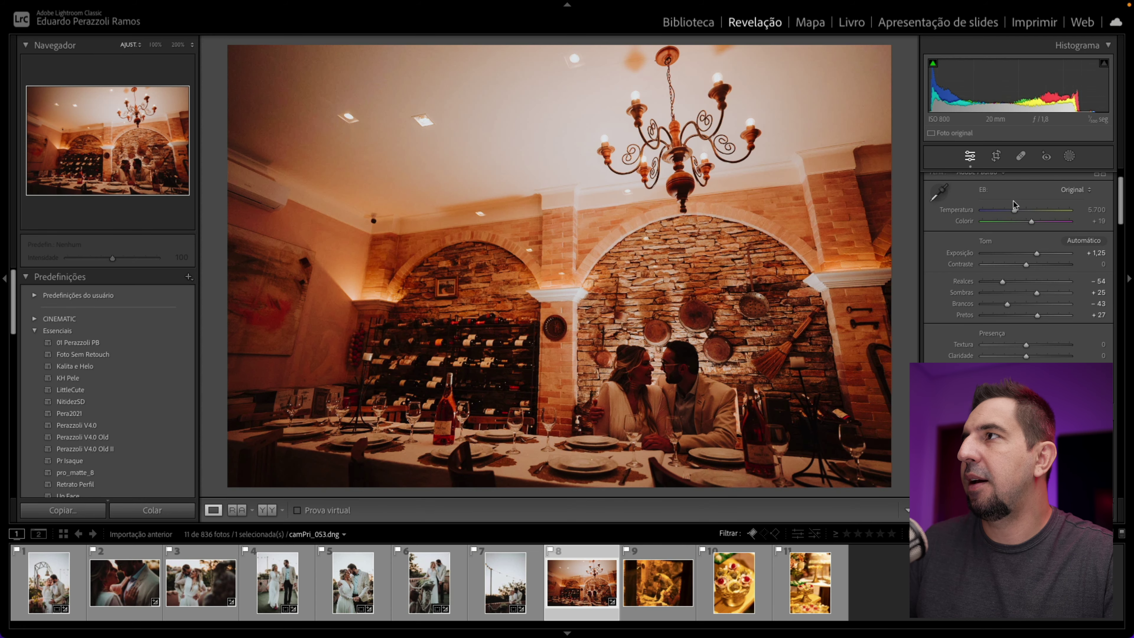
key(r)
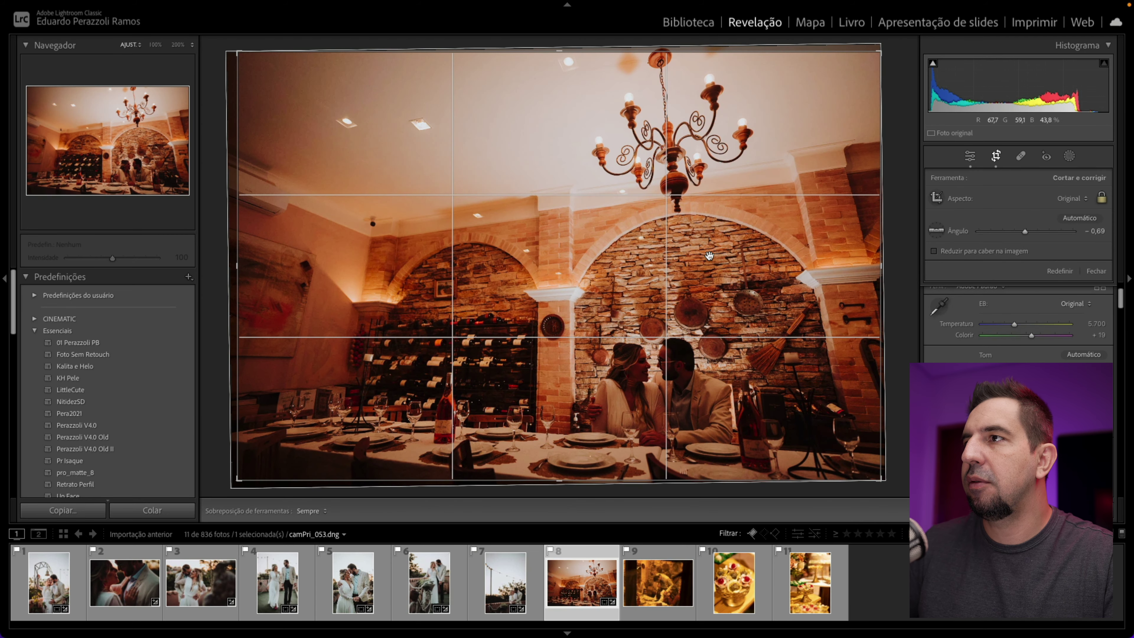
key(r)
key(r)
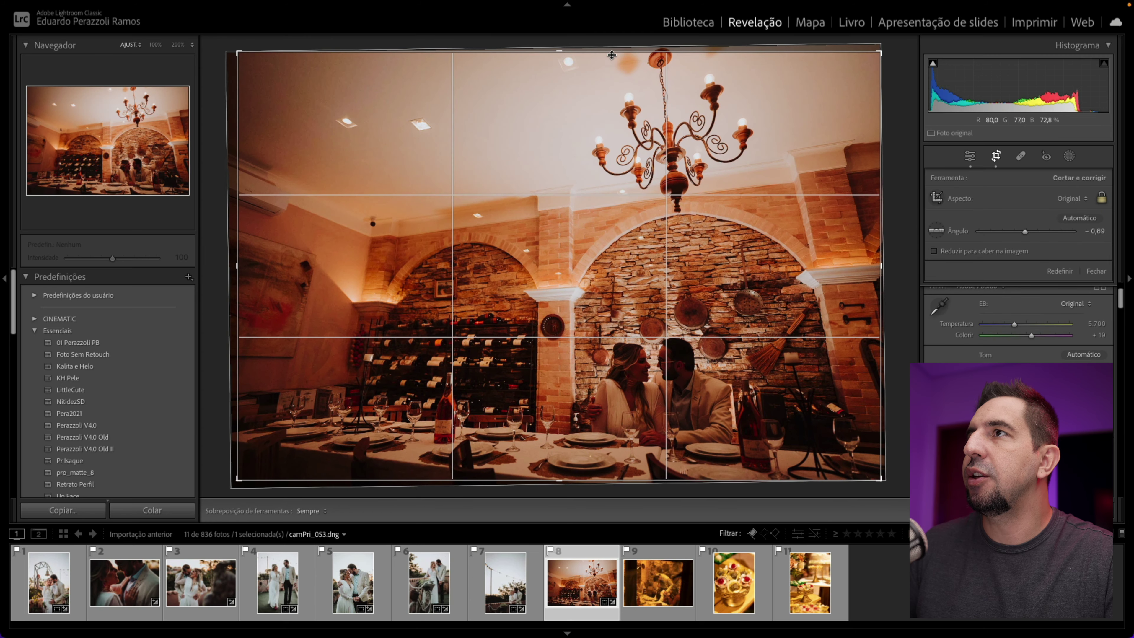
key(r)
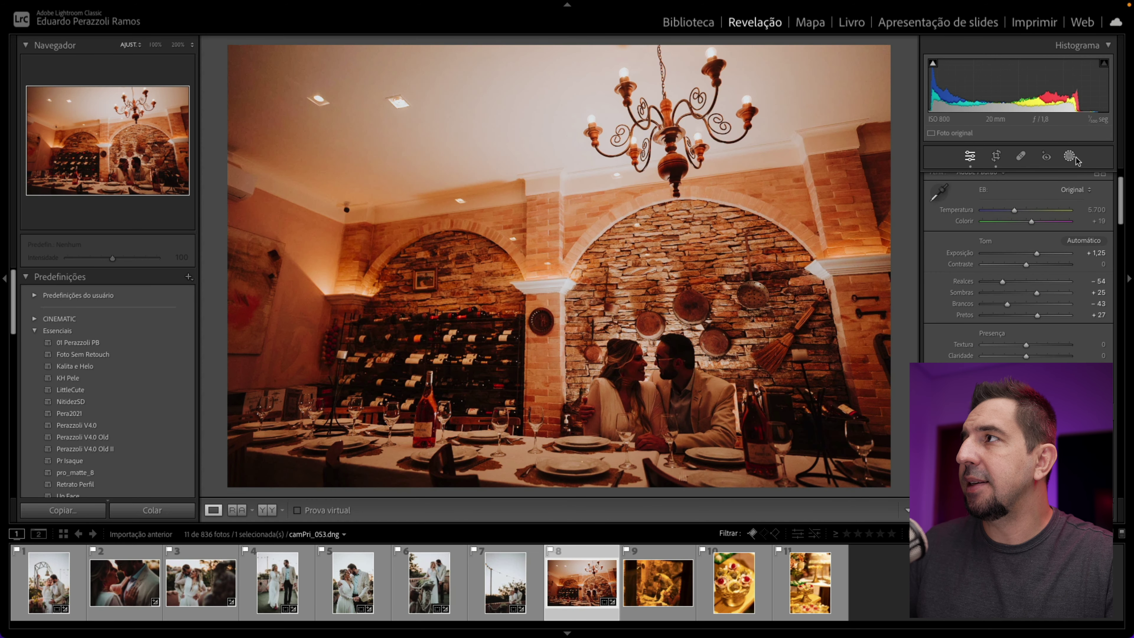
Paint a brush mask over the couple and brighten it to exposure 2,15
click(1072, 156)
click(954, 271)
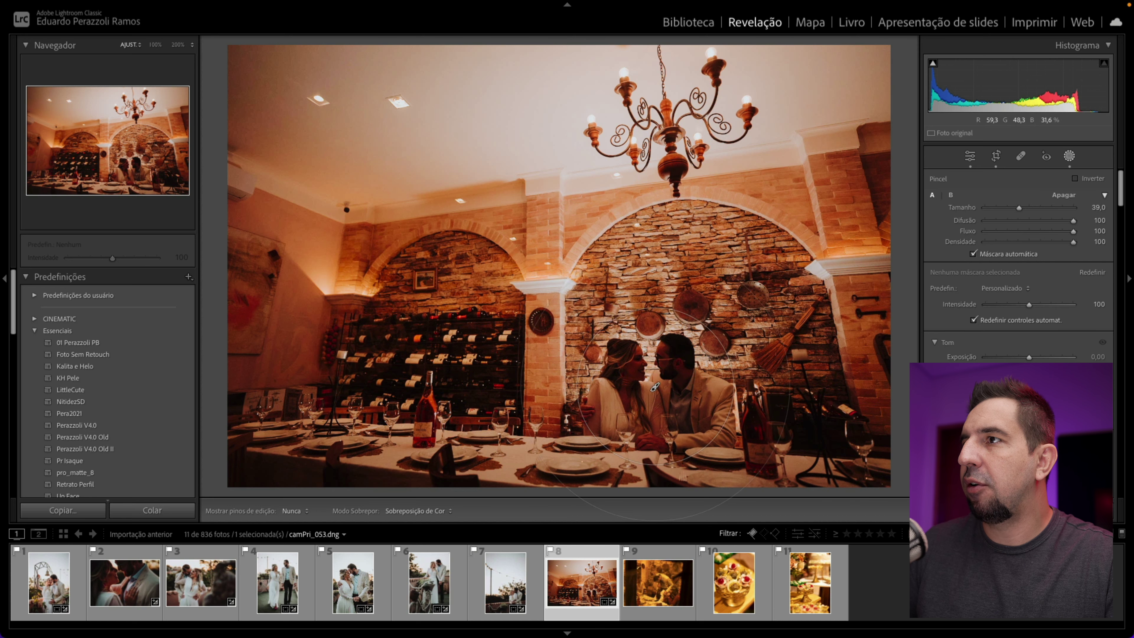
drag(651, 387, 663, 385)
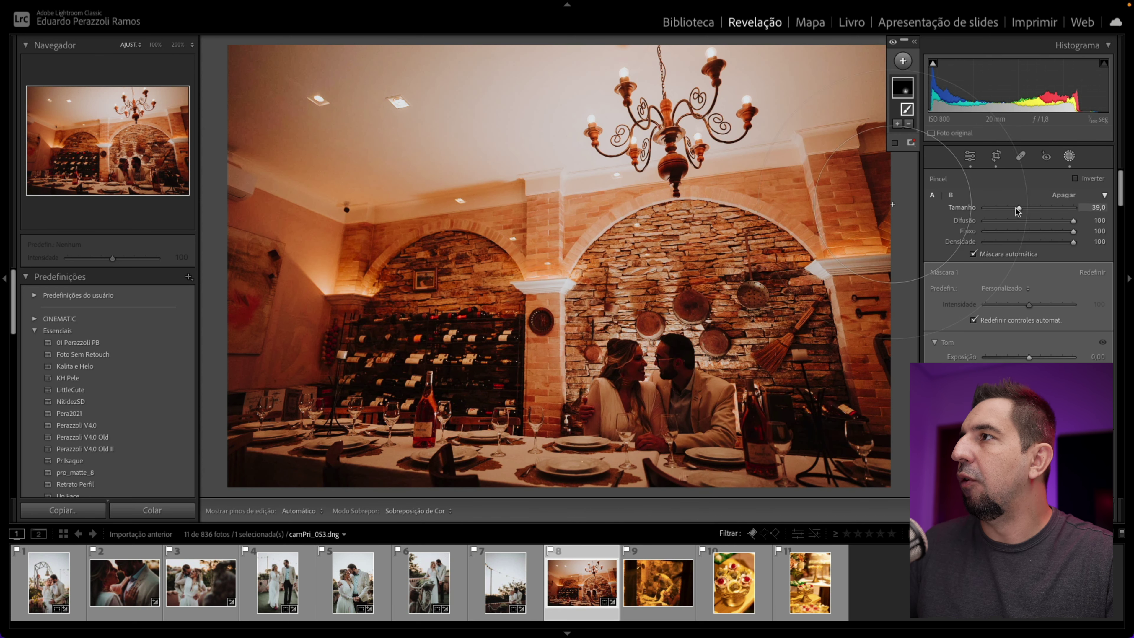
drag(1027, 358, 1053, 353)
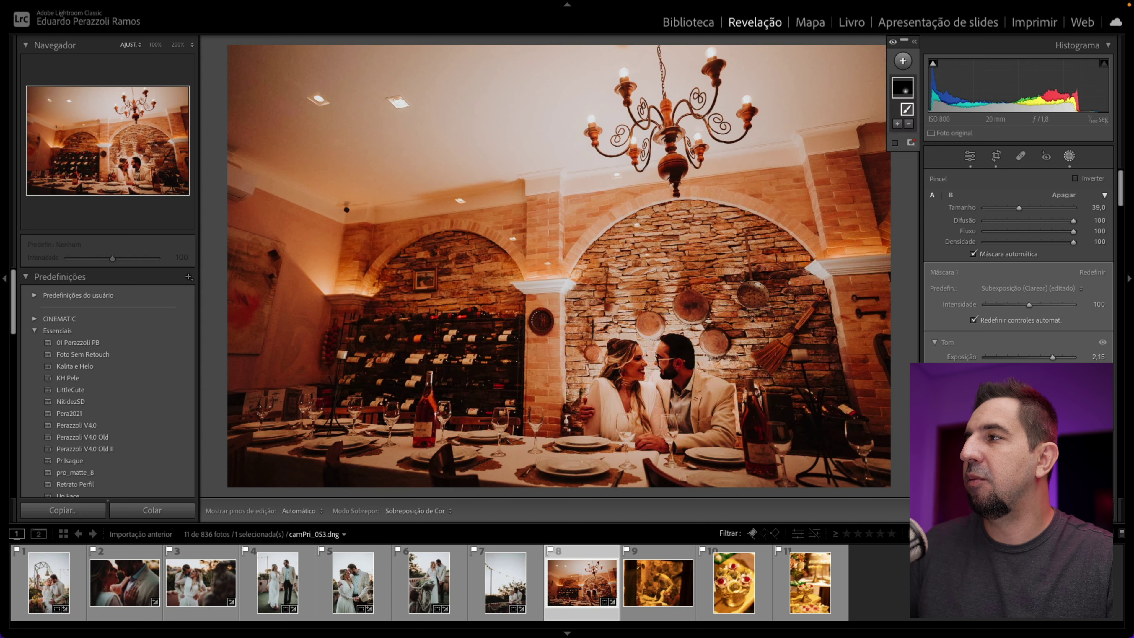
scroll(1094, 340, down, 5)
scroll(1103, 333, down, 5)
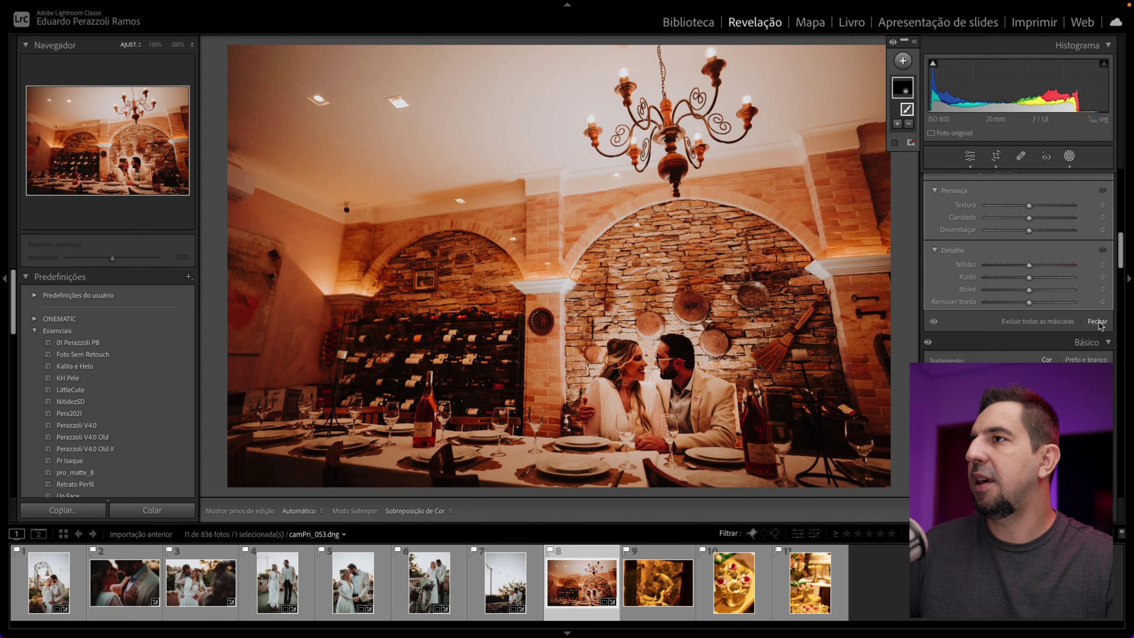
click(1097, 321)
Raise the overall exposure to +1,40 and lift shadows to +46
drag(1036, 296, 1038, 297)
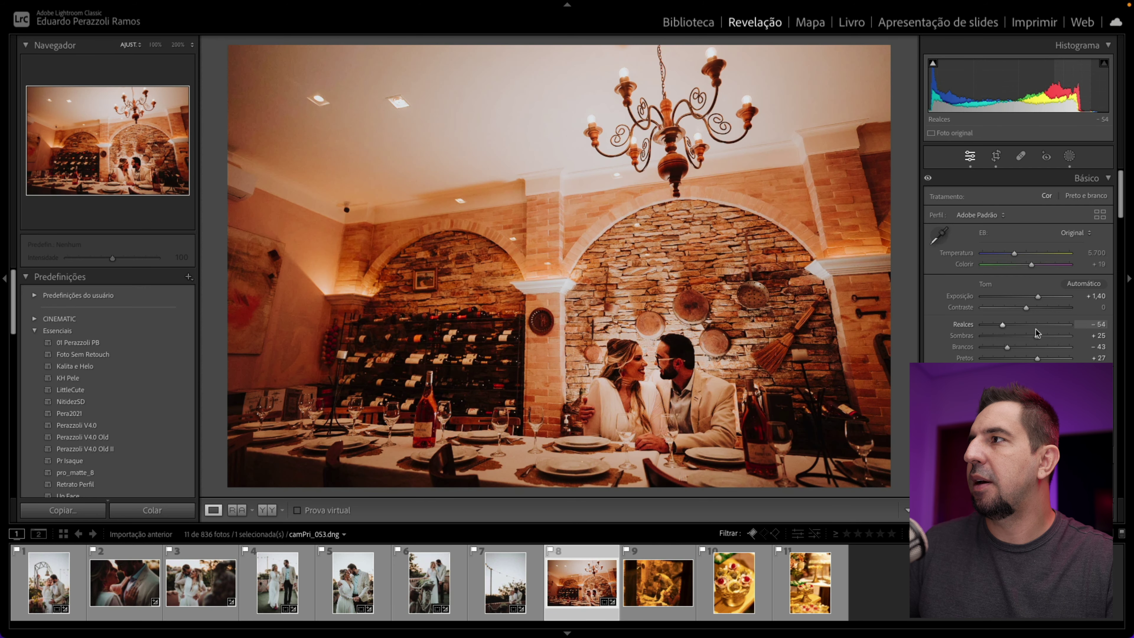
drag(1037, 335, 1045, 336)
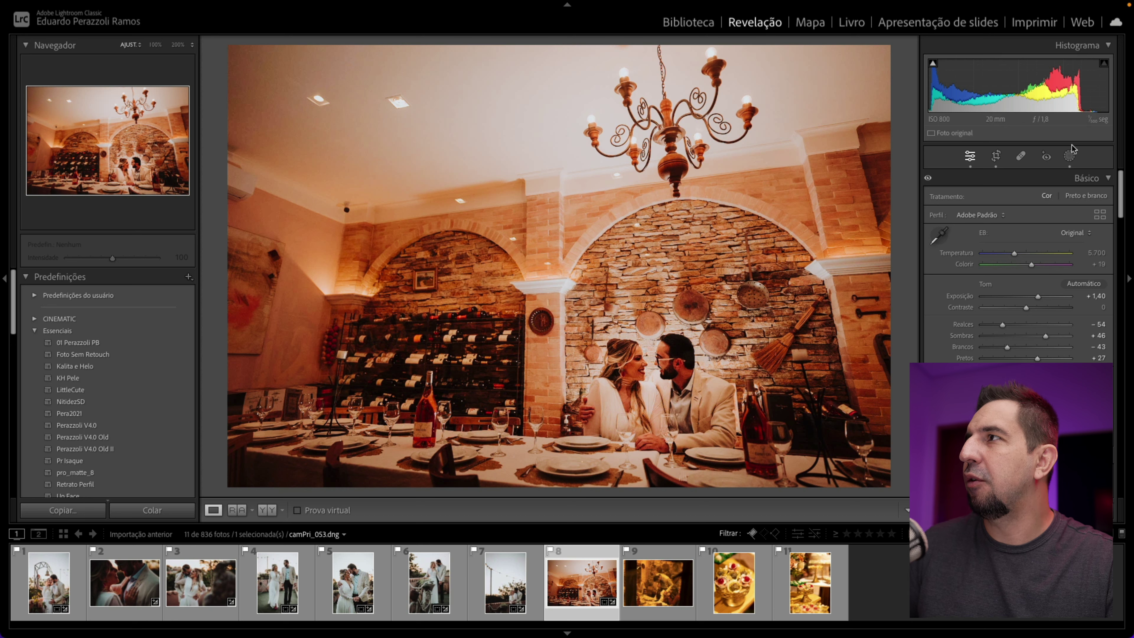
click(1070, 156)
Add a linear gradient over the ceiling with exposure −2,15, highlights −100 and shadows +42
click(903, 61)
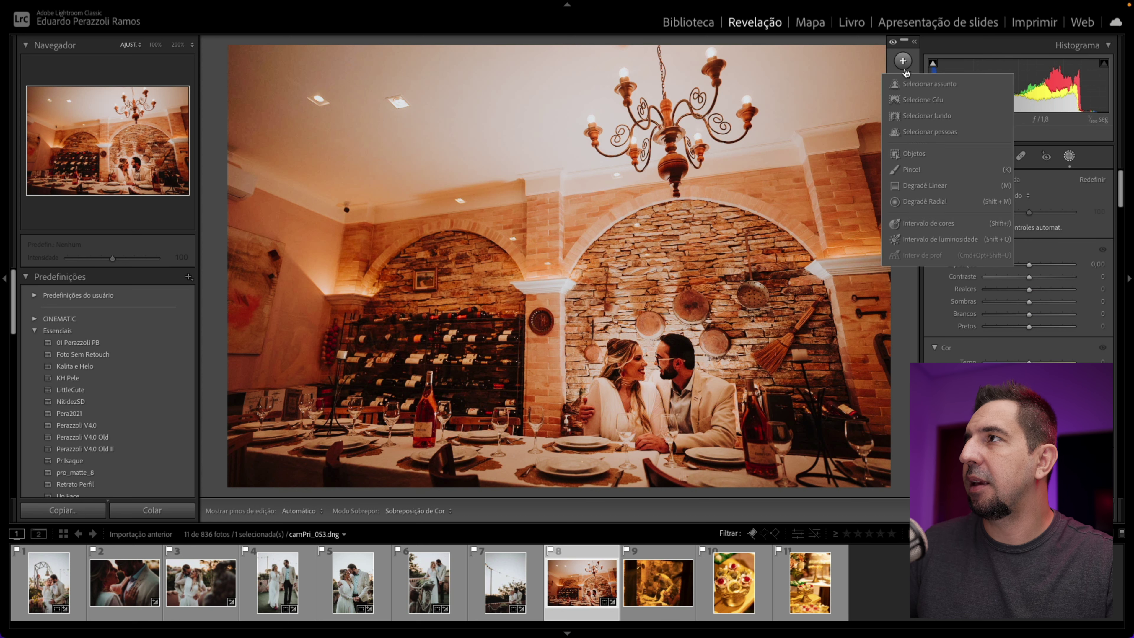
click(910, 188)
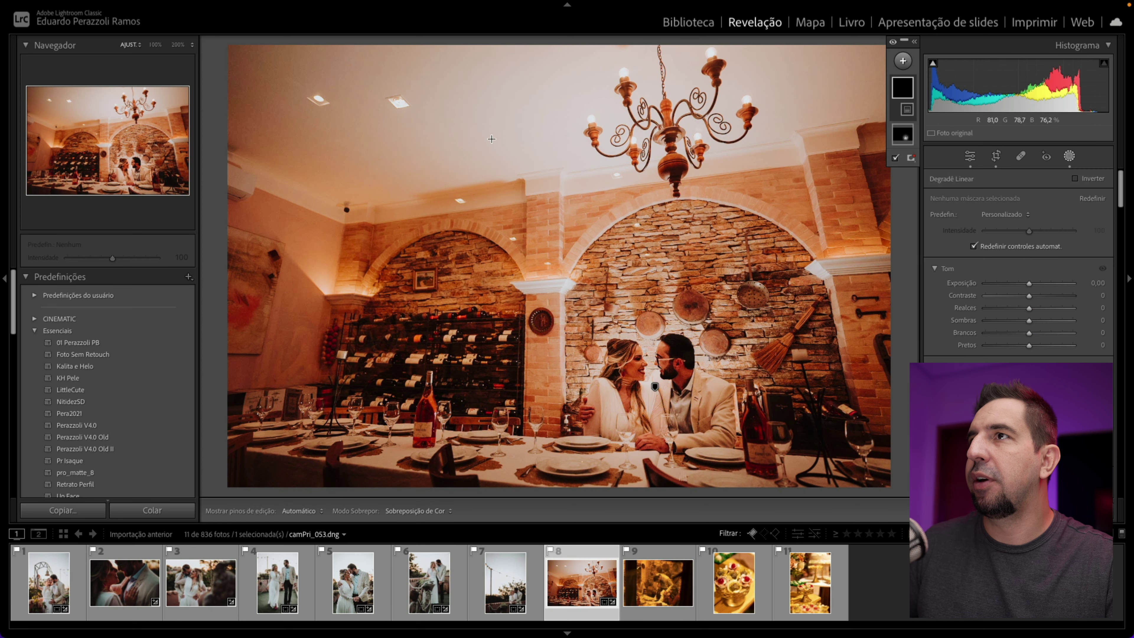
drag(529, 98, 571, 402)
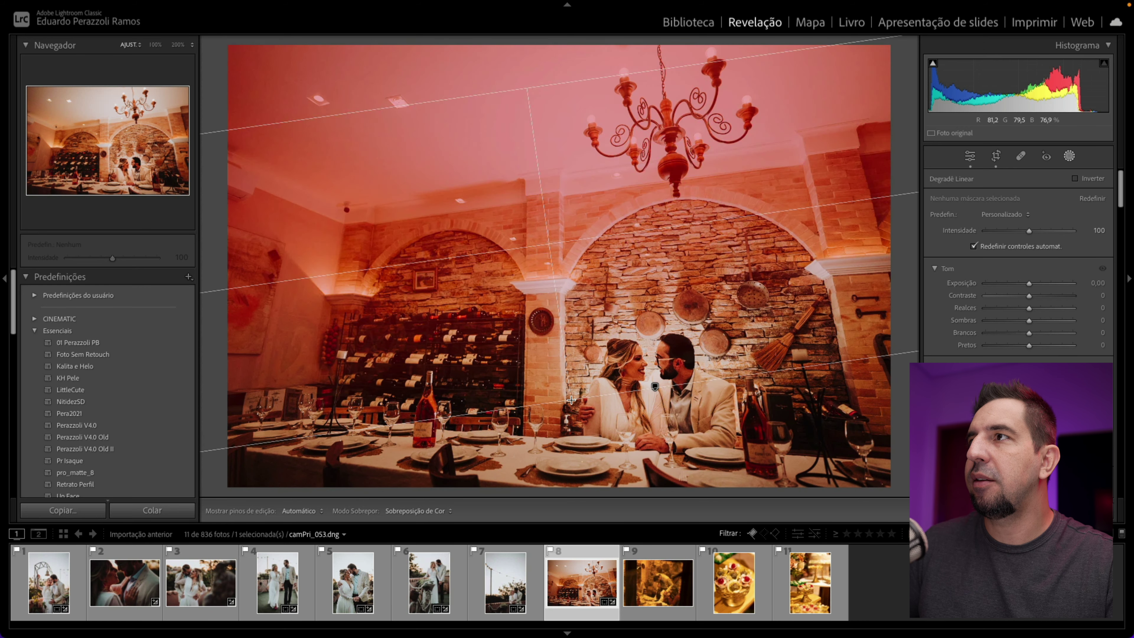
drag(1029, 282, 1006, 284)
drag(1030, 320, 1049, 322)
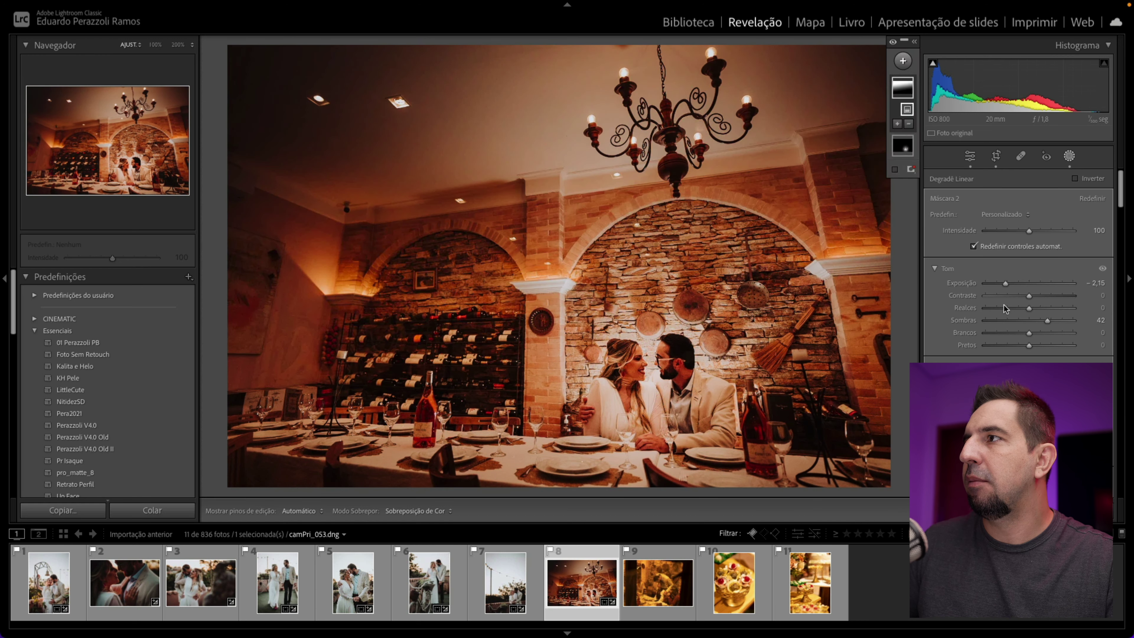
drag(1006, 312, 986, 312)
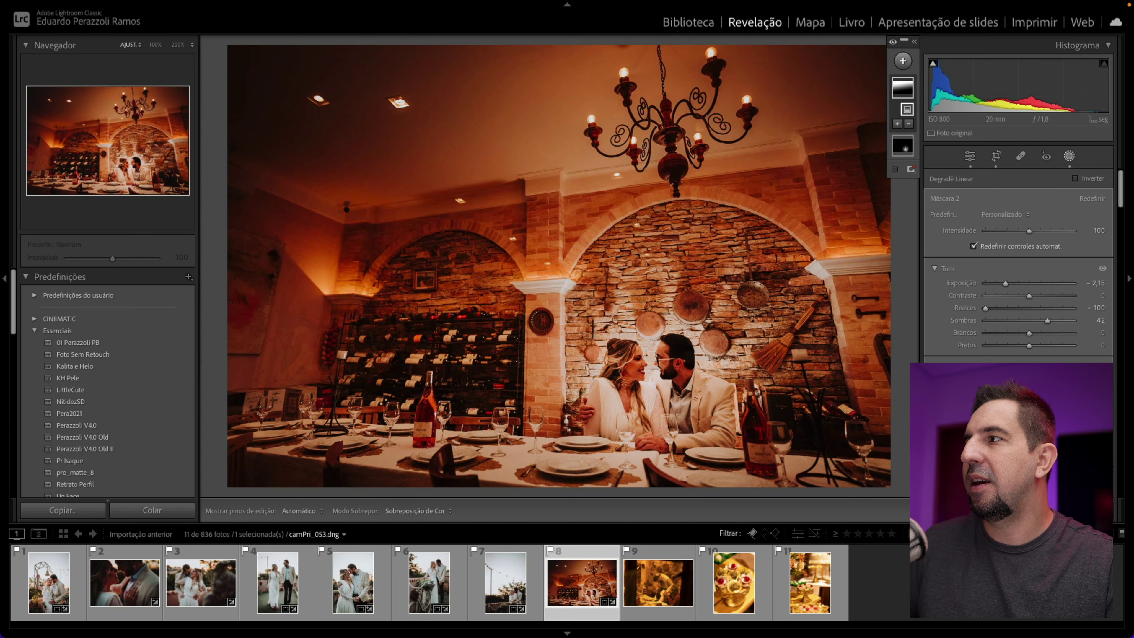
scroll(1019, 268, down, 5)
key(ctrl+alt+shift+h)
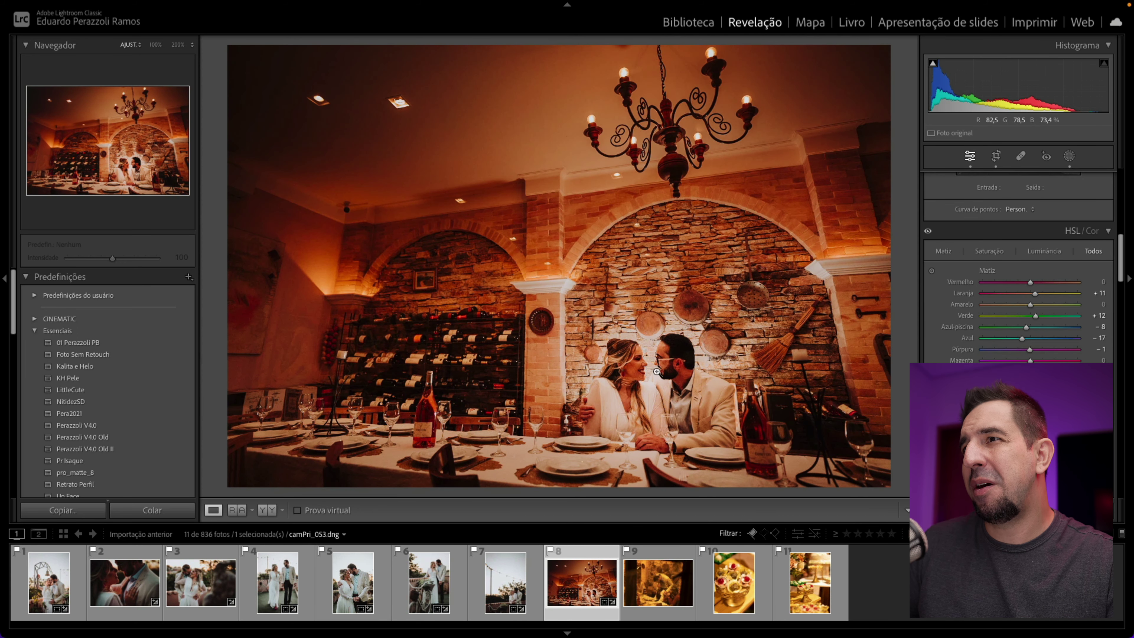
Cool the white balance temperature to 4.675 and preview the photo full screen
scroll(1007, 287, up, 10)
click(1007, 254)
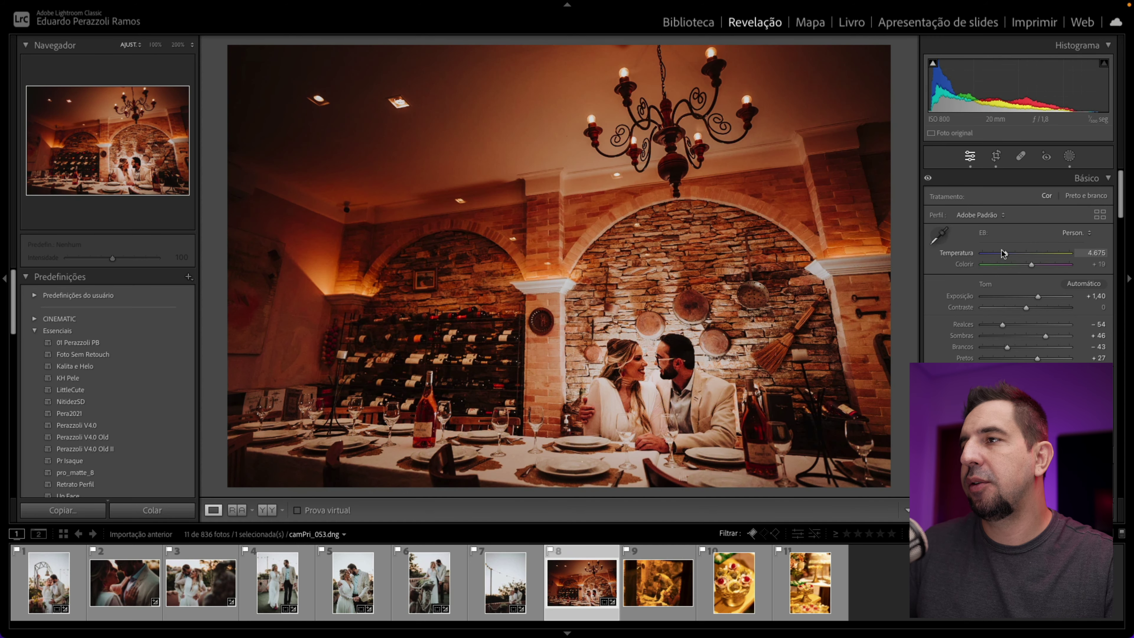
key(f)
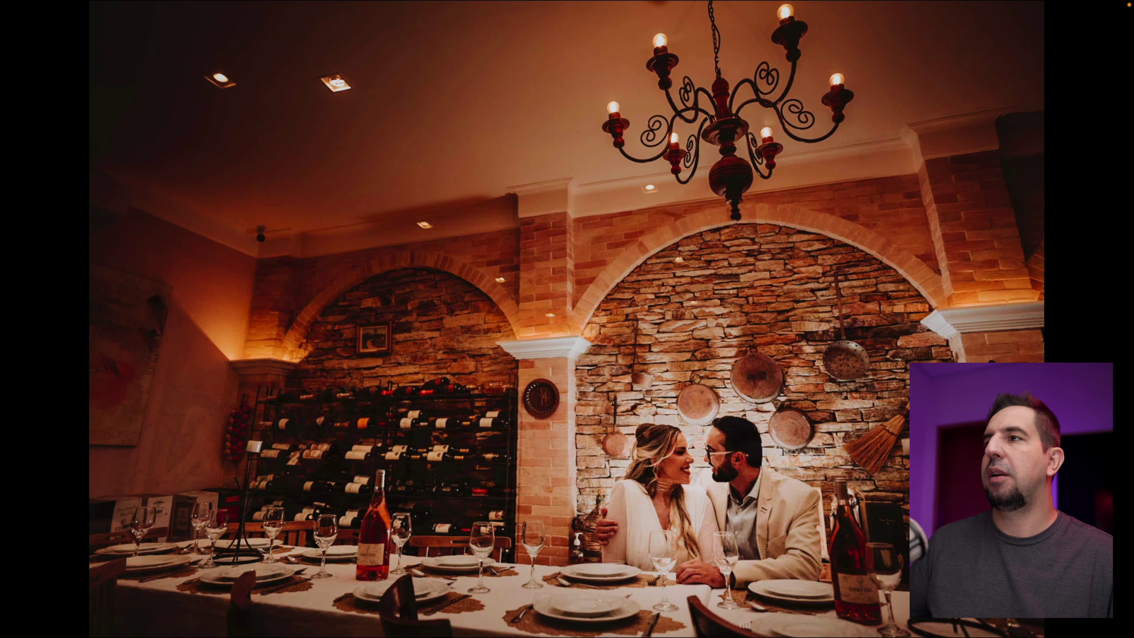
key(f)
Zoom in to inspect the couple's faces at 100%, then return to the whole-photo view
click(655, 378)
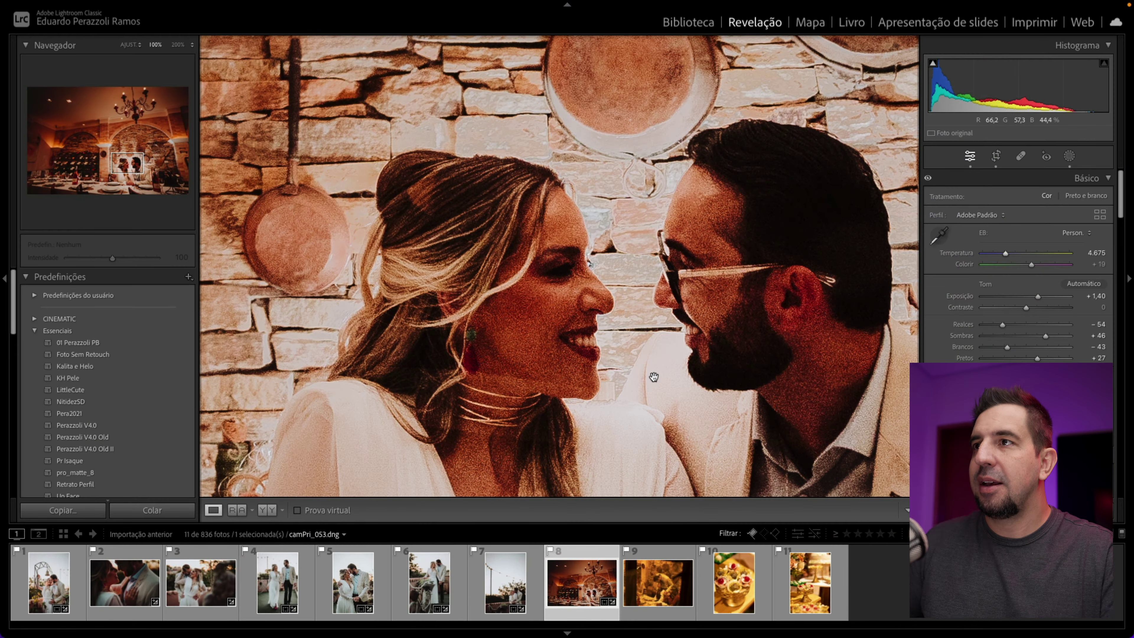
click(655, 378)
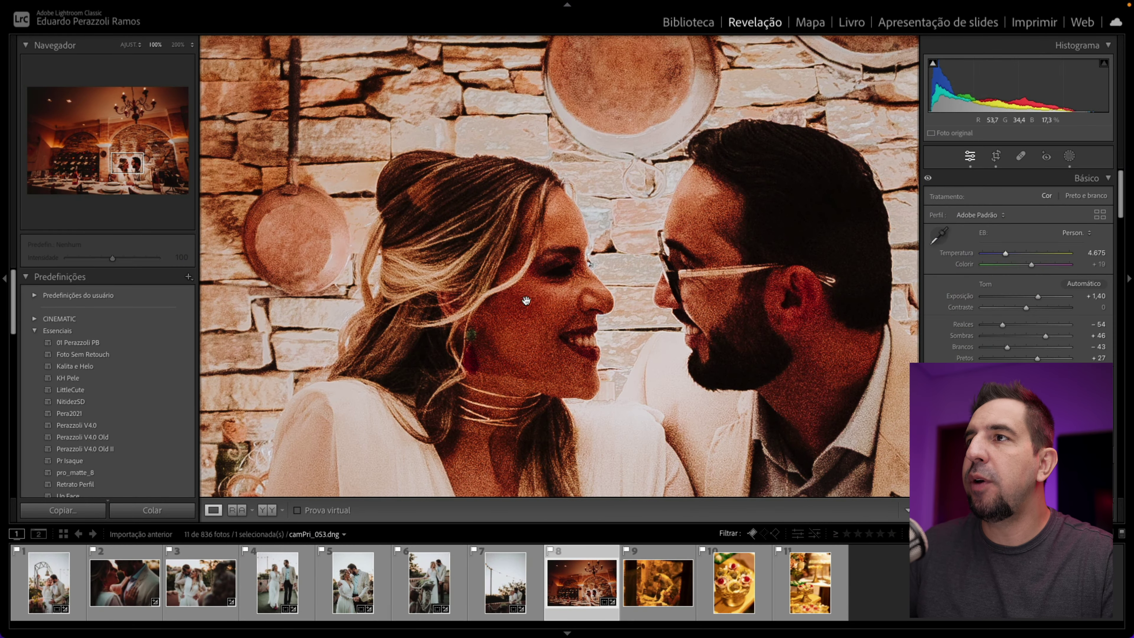
click(545, 343)
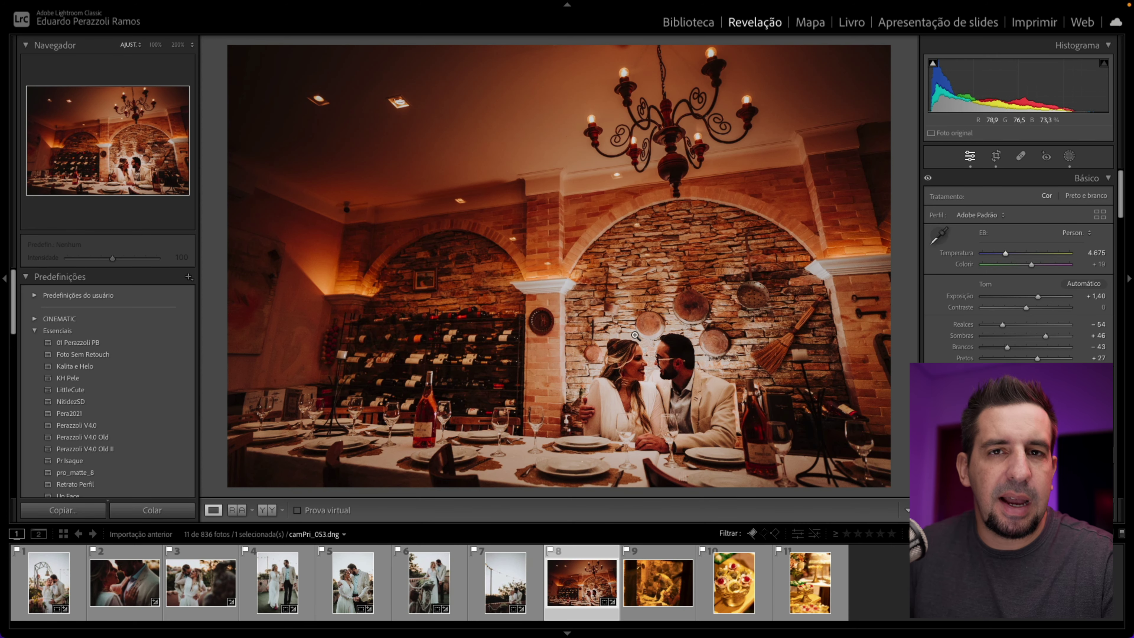
click(635, 334)
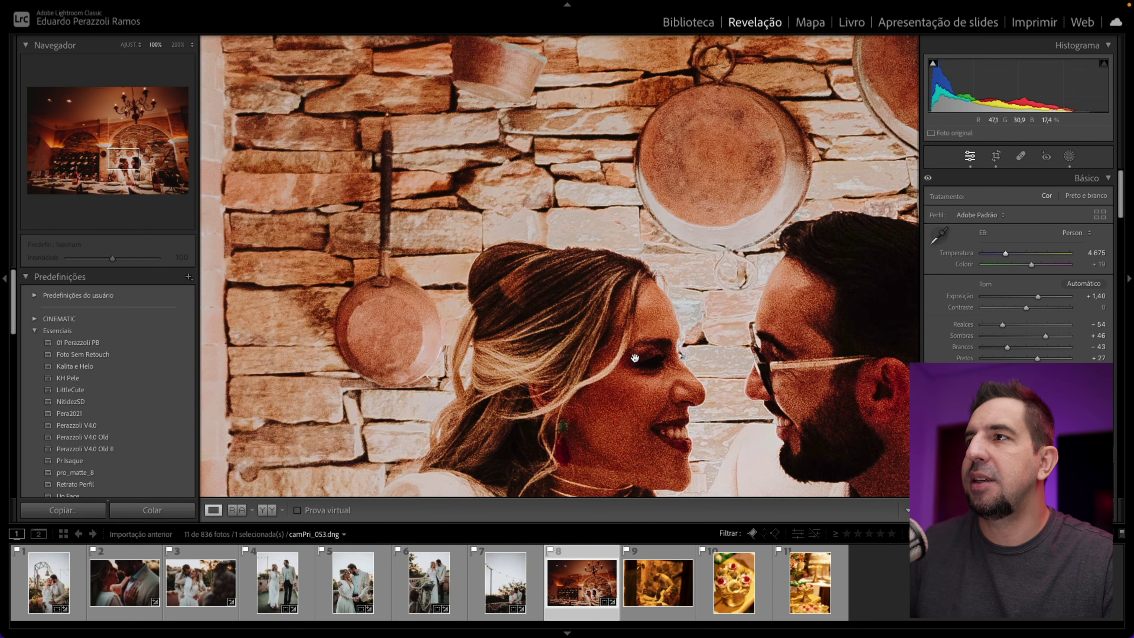
drag(614, 320, 502, 164)
click(503, 164)
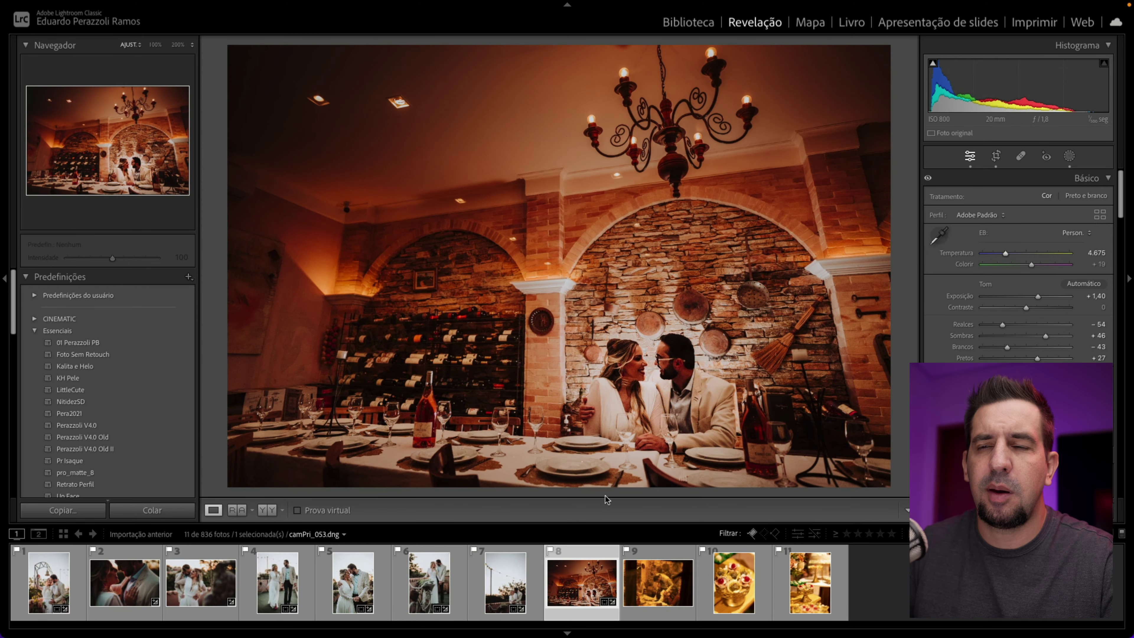
click(658, 583)
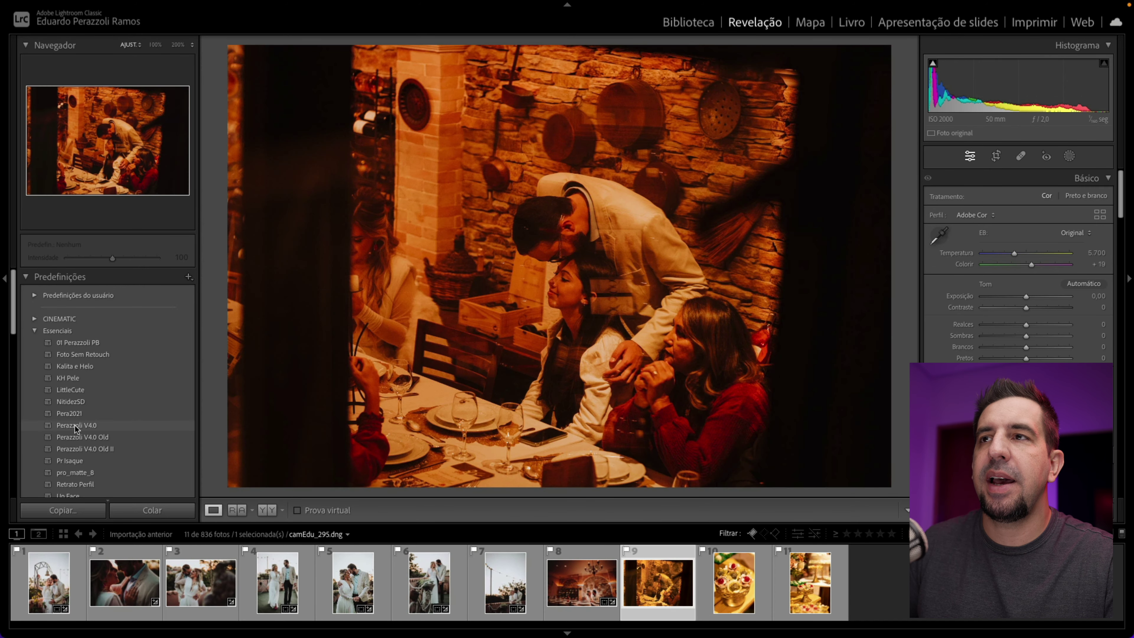
Apply the Perazzoli V4.0 preset with temperature 3.422 and exposure +0.90
click(76, 426)
drag(997, 254, 995, 253)
drag(1029, 296, 1035, 297)
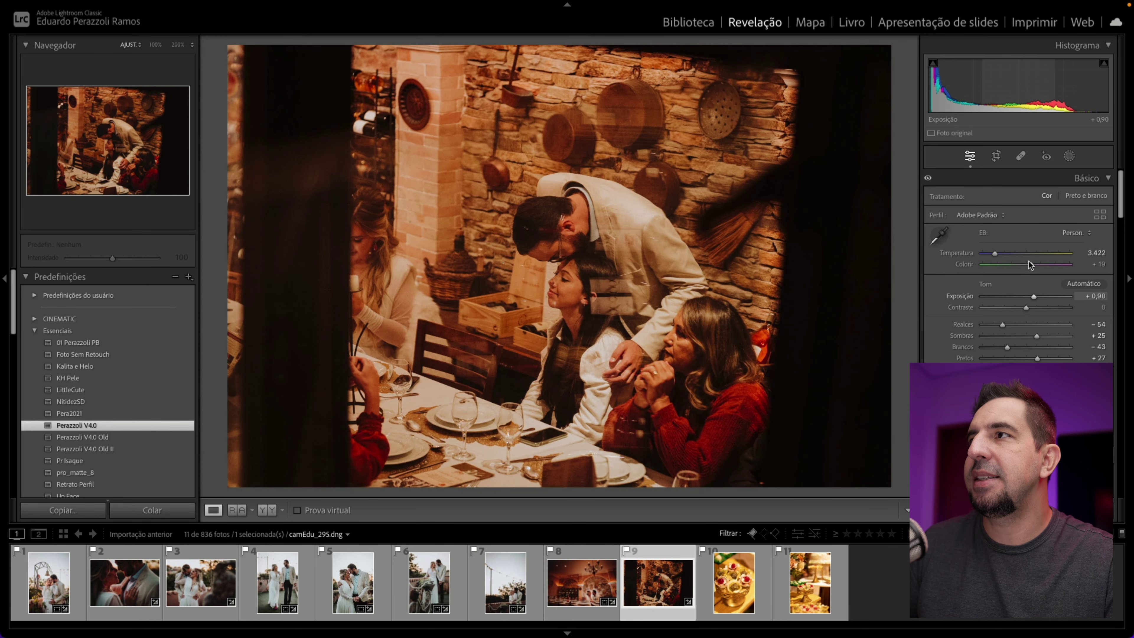
Auto-straighten the tilted forehead-kiss photo (−1.85) in Crop & Straighten
click(996, 156)
click(1080, 218)
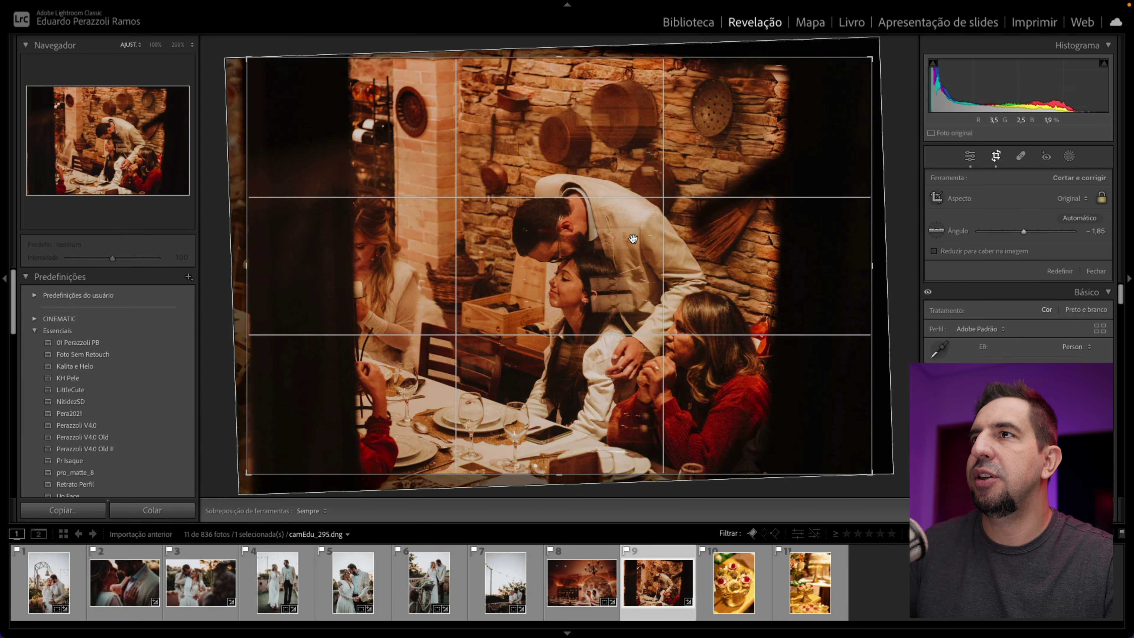
key(Return)
Inspect the couple's faces at 100% zoom, then open the sweets close-up photo
click(561, 263)
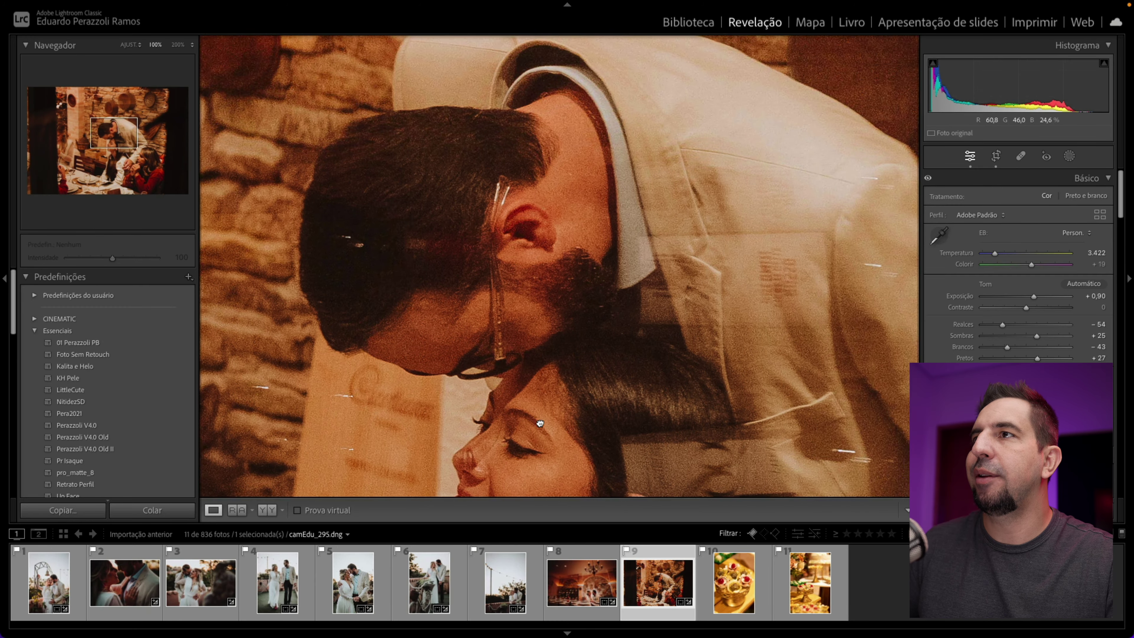
drag(630, 313, 507, 353)
click(547, 263)
click(735, 582)
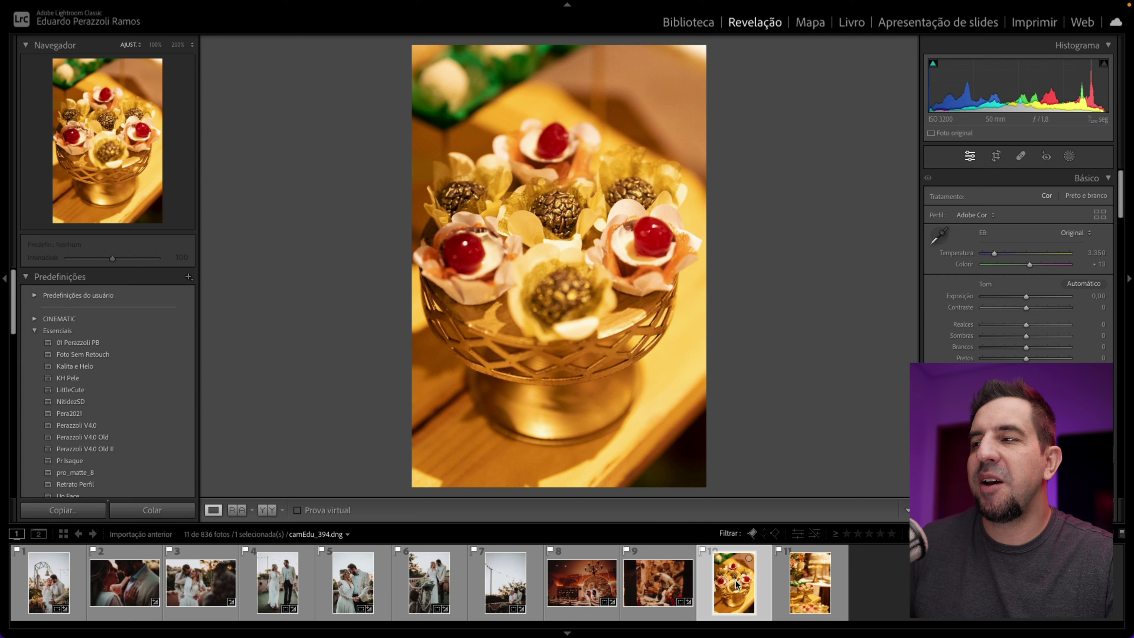
Give the dessert-stand photo the Perazzoli V4.0 preset, temperature 2.698 and exposure −0.40
click(810, 583)
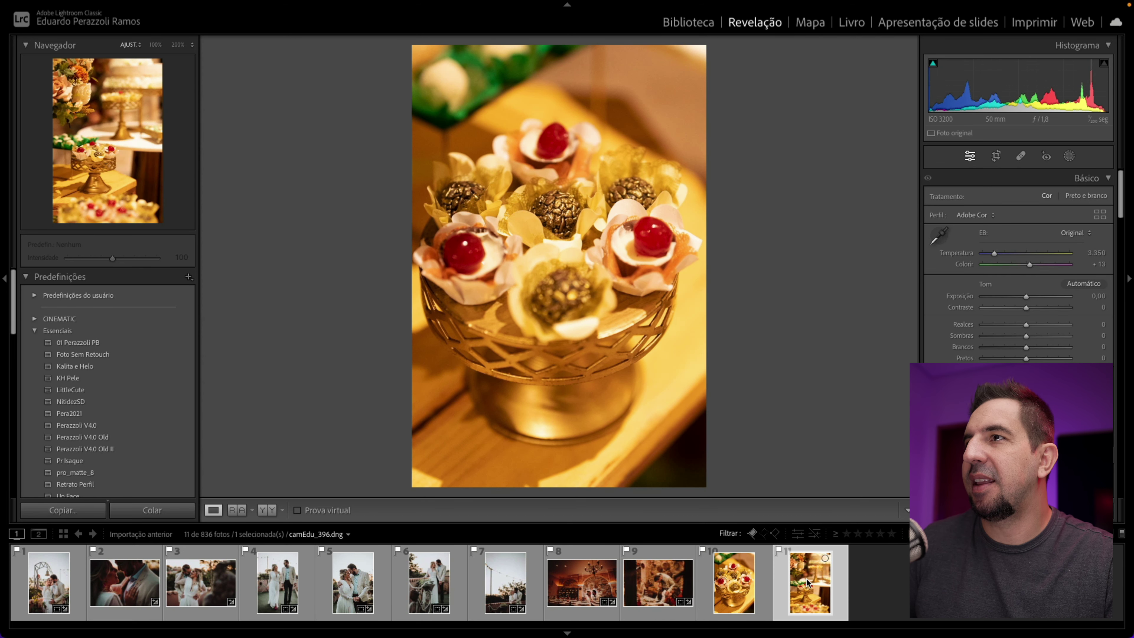
click(127, 428)
drag(988, 255, 989, 254)
drag(1029, 296, 1025, 295)
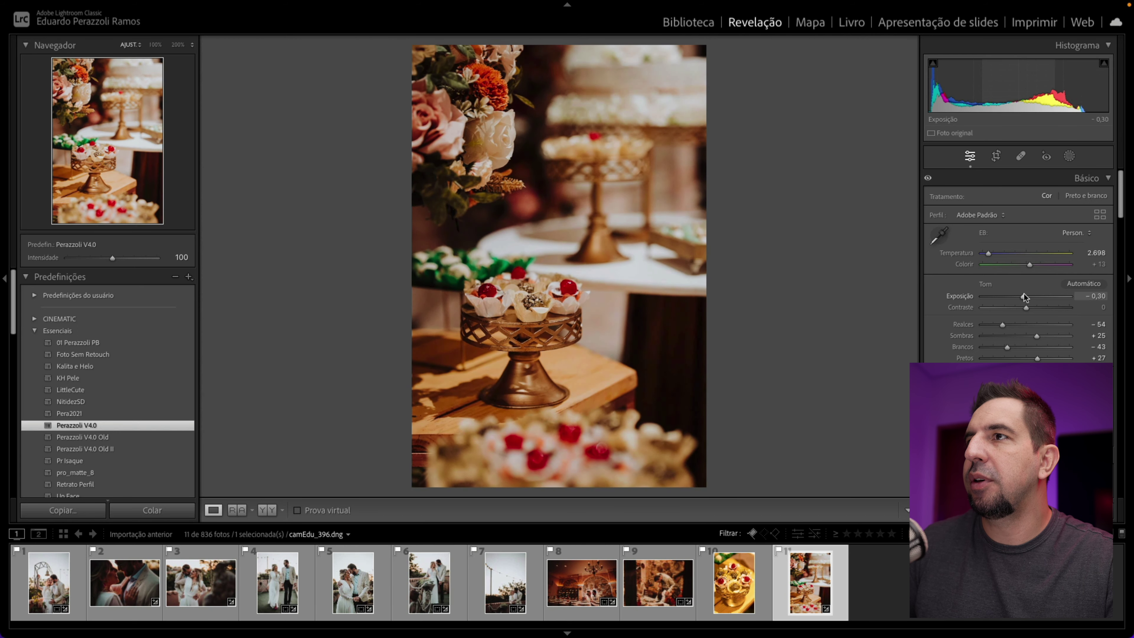
Rotate the dessert-stand photo slightly level and tighten the crop around the stand
click(996, 156)
drag(800, 161, 802, 164)
drag(568, 448, 559, 420)
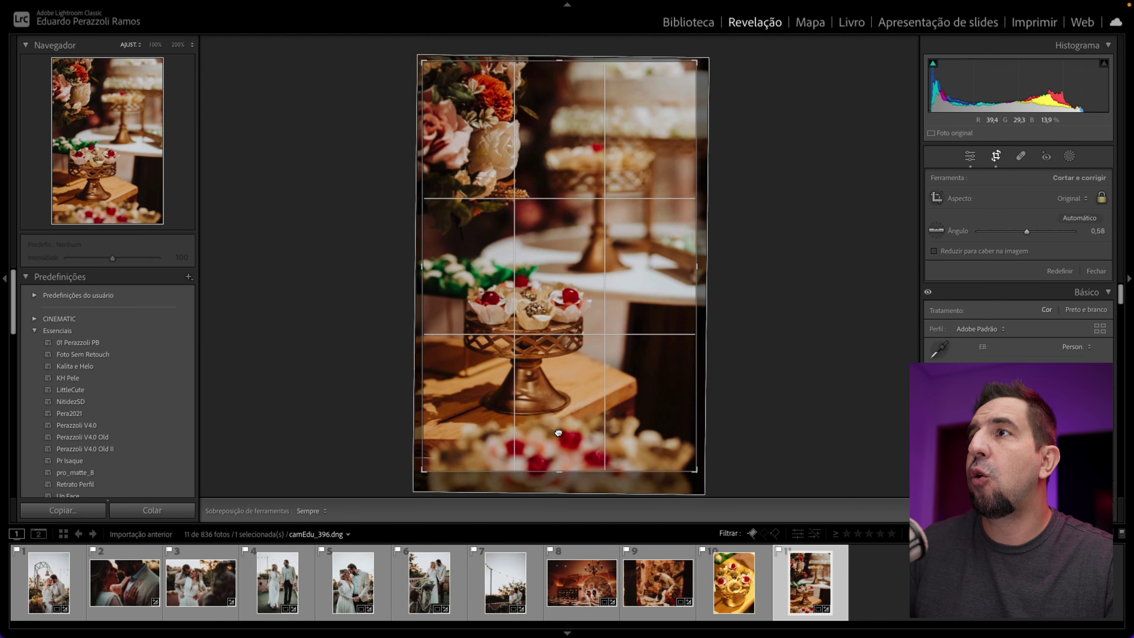
key(Return)
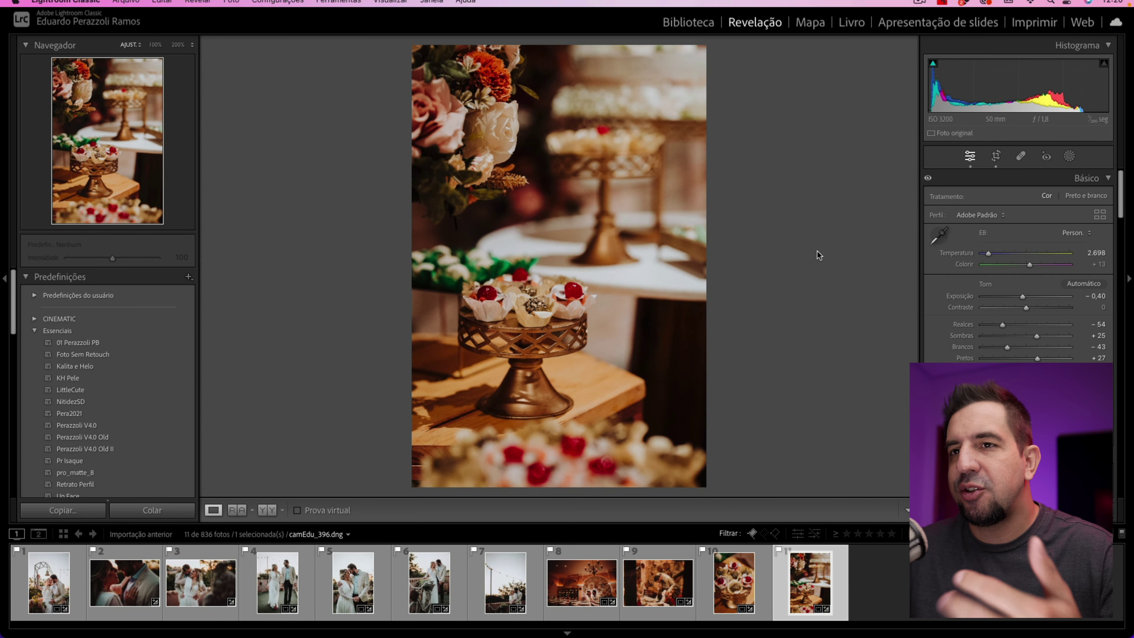